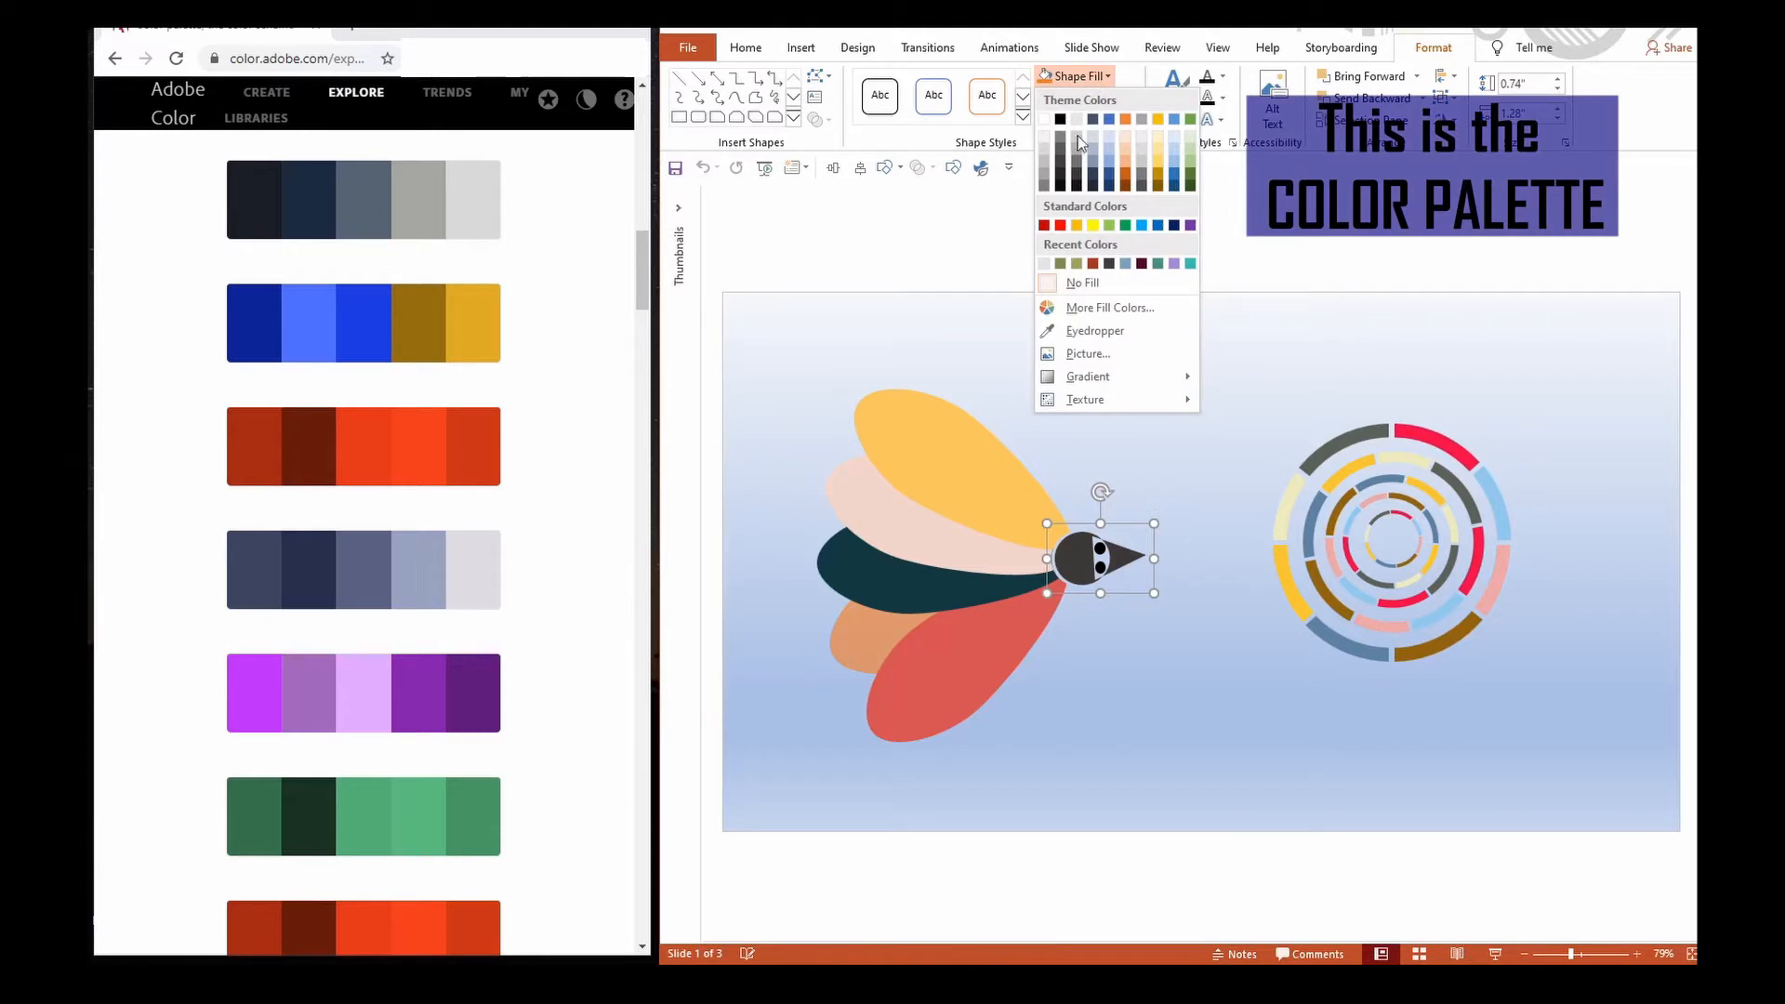
Step: Start a new set of custom theme colors for the presentation and name it First Change
{"action": "left_click", "coordinate": [1086, 79]}
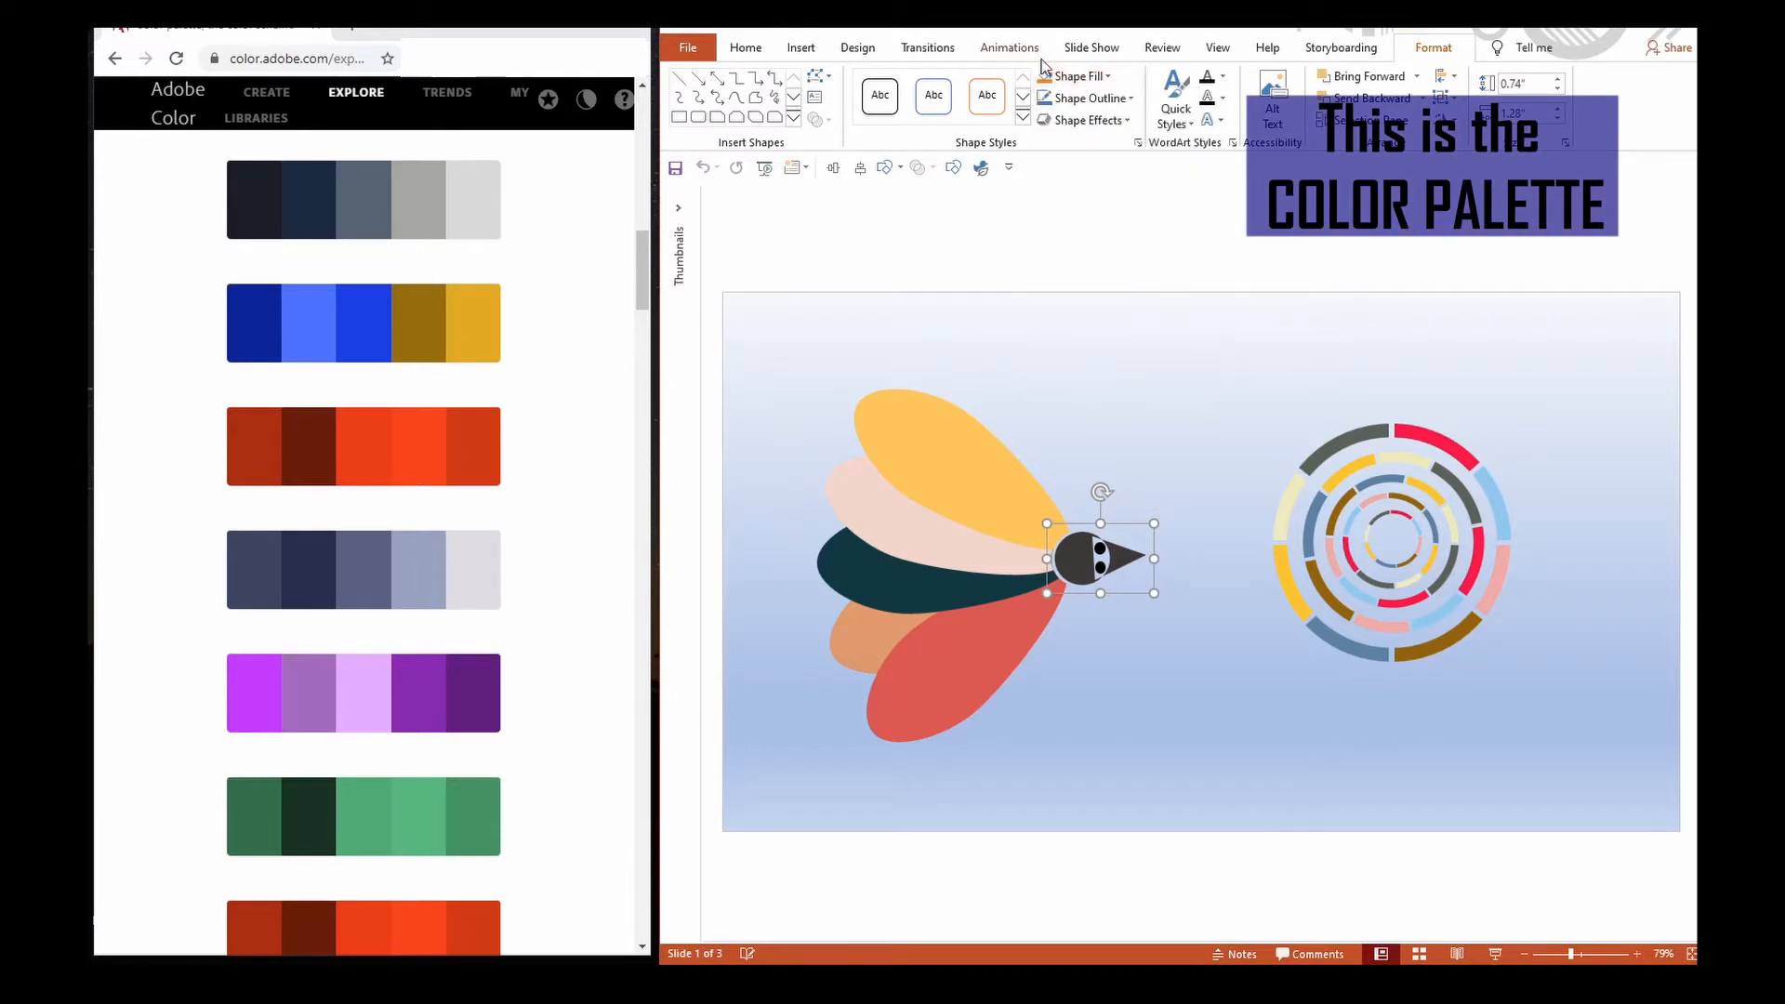
{"action": "left_click", "coordinate": [857, 48]}
{"action": "left_click", "coordinate": [1517, 116]}
{"action": "mouse_move", "coordinate": [1448, 146]}
{"action": "left_click", "coordinate": [1002, 563]}
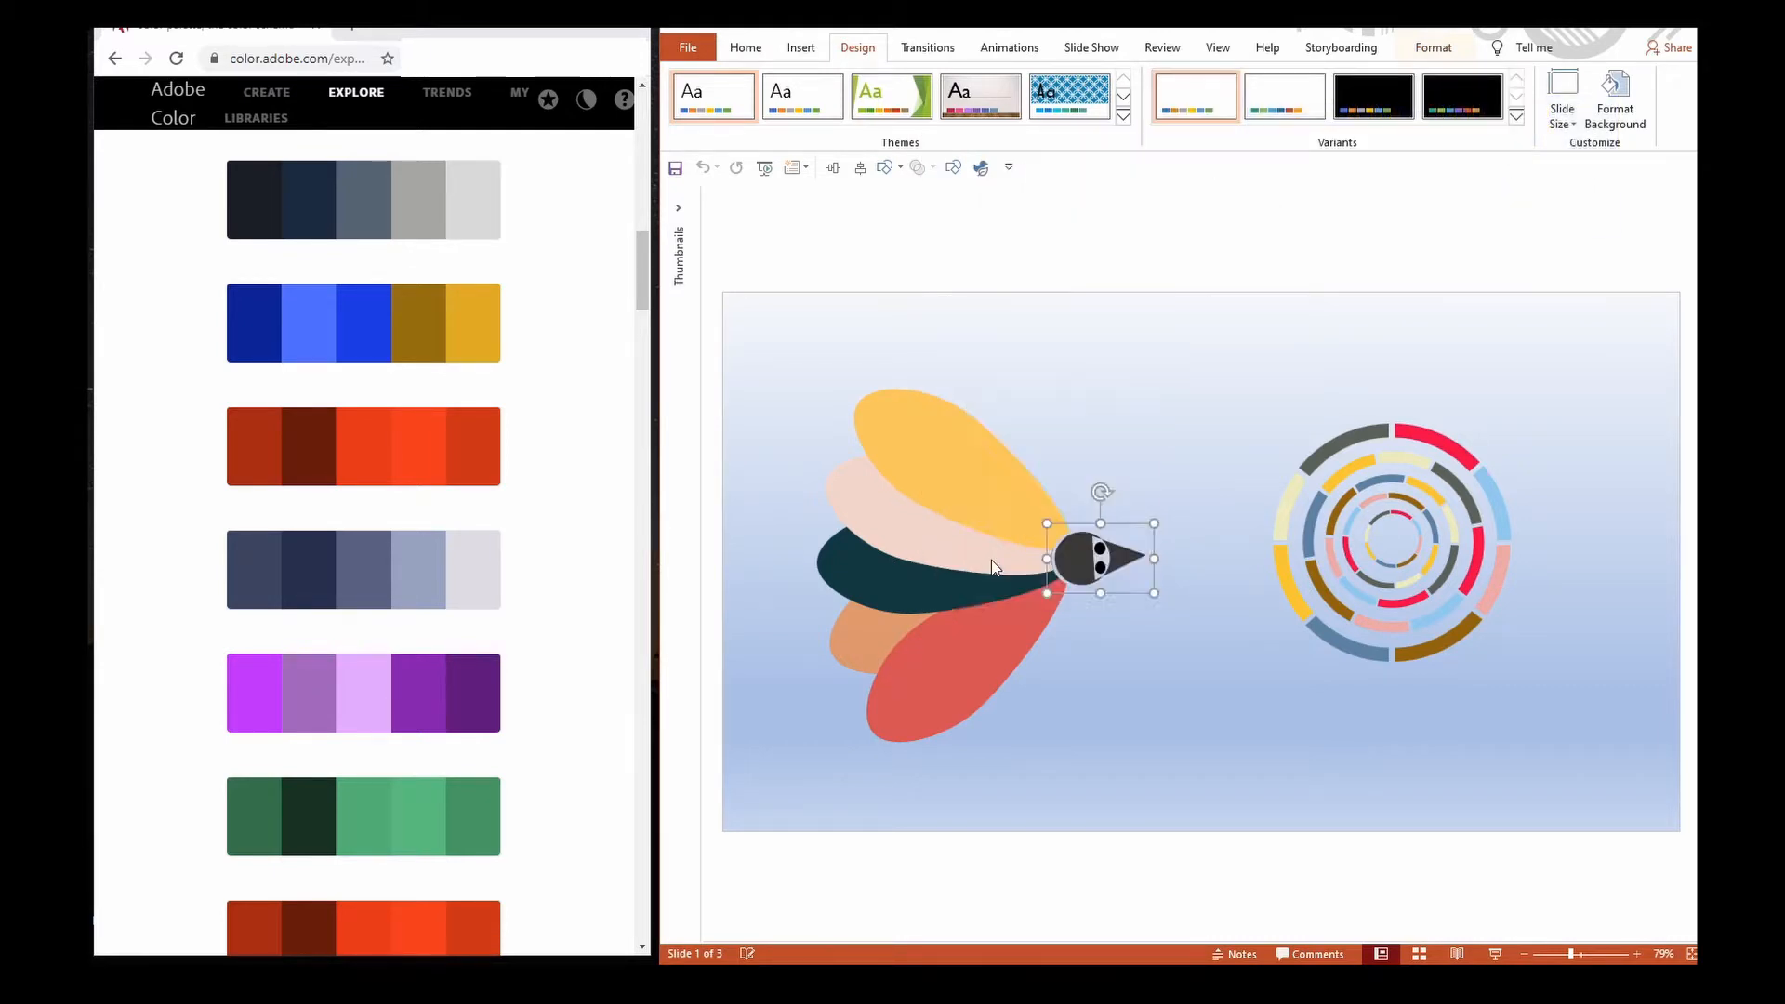
{"action": "left_click_drag", "start_coordinate": [1167, 279], "coordinate": [996, 188]}
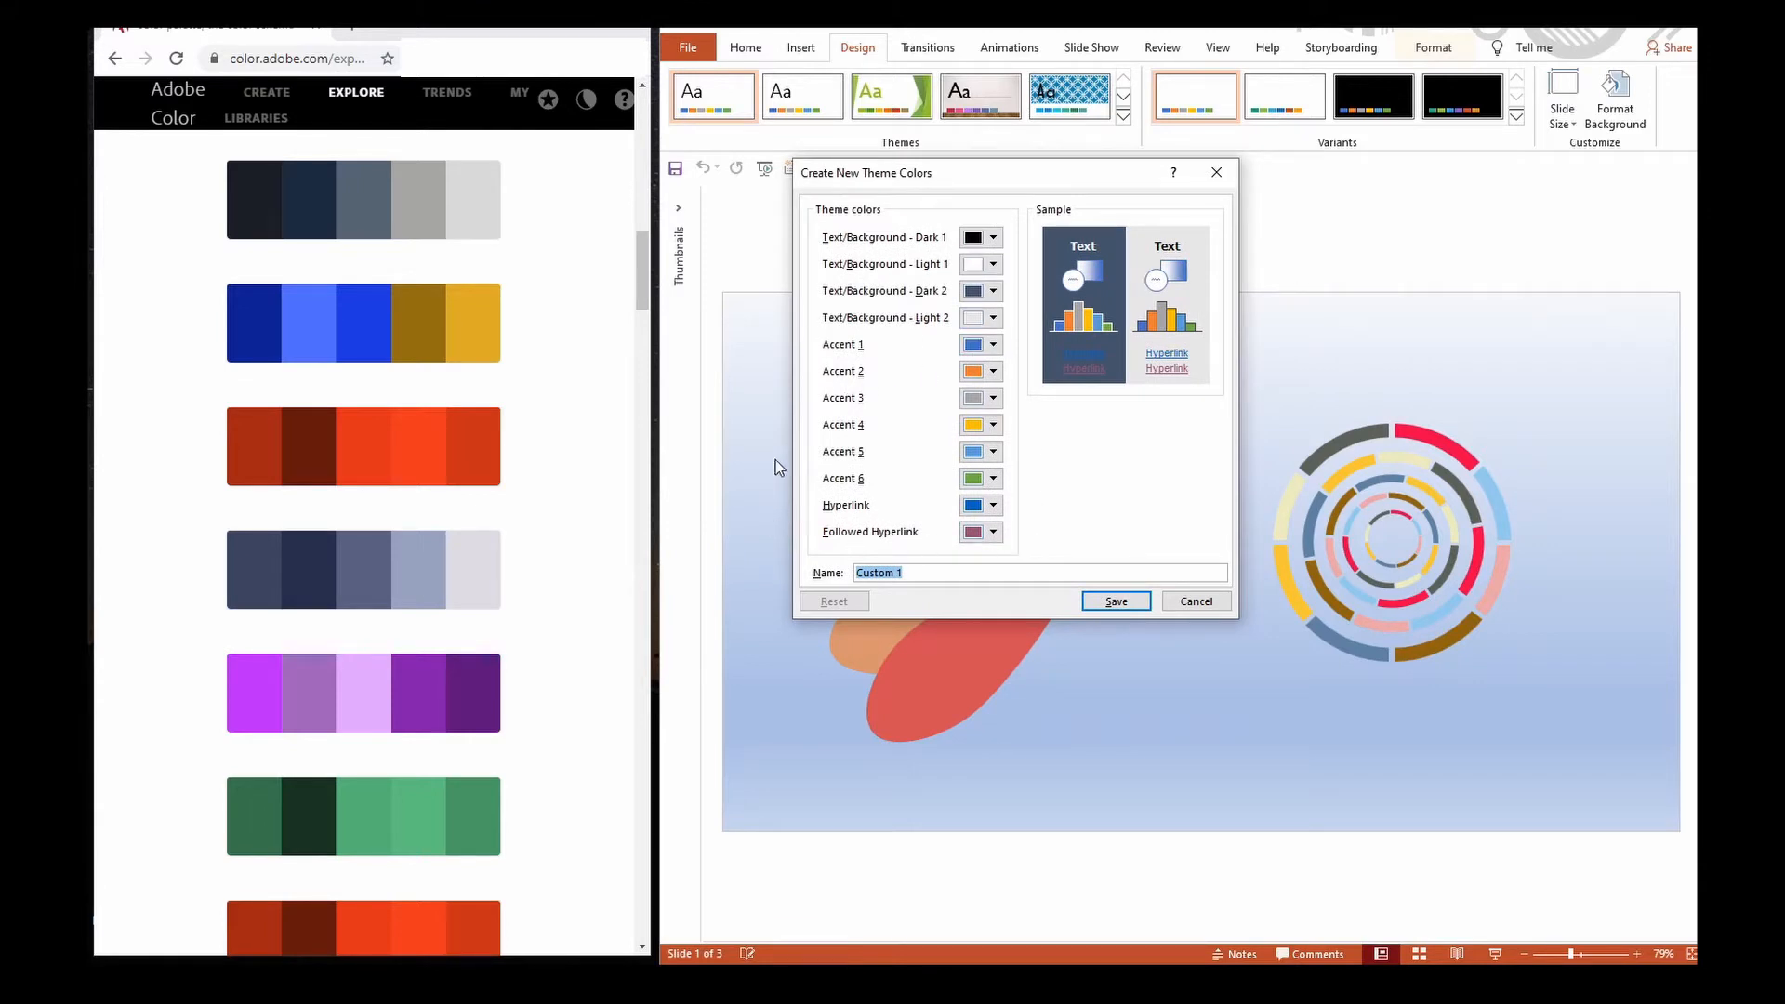
{"action": "key", "text": "BackSpace"}
{"action": "type", "text": "First"}
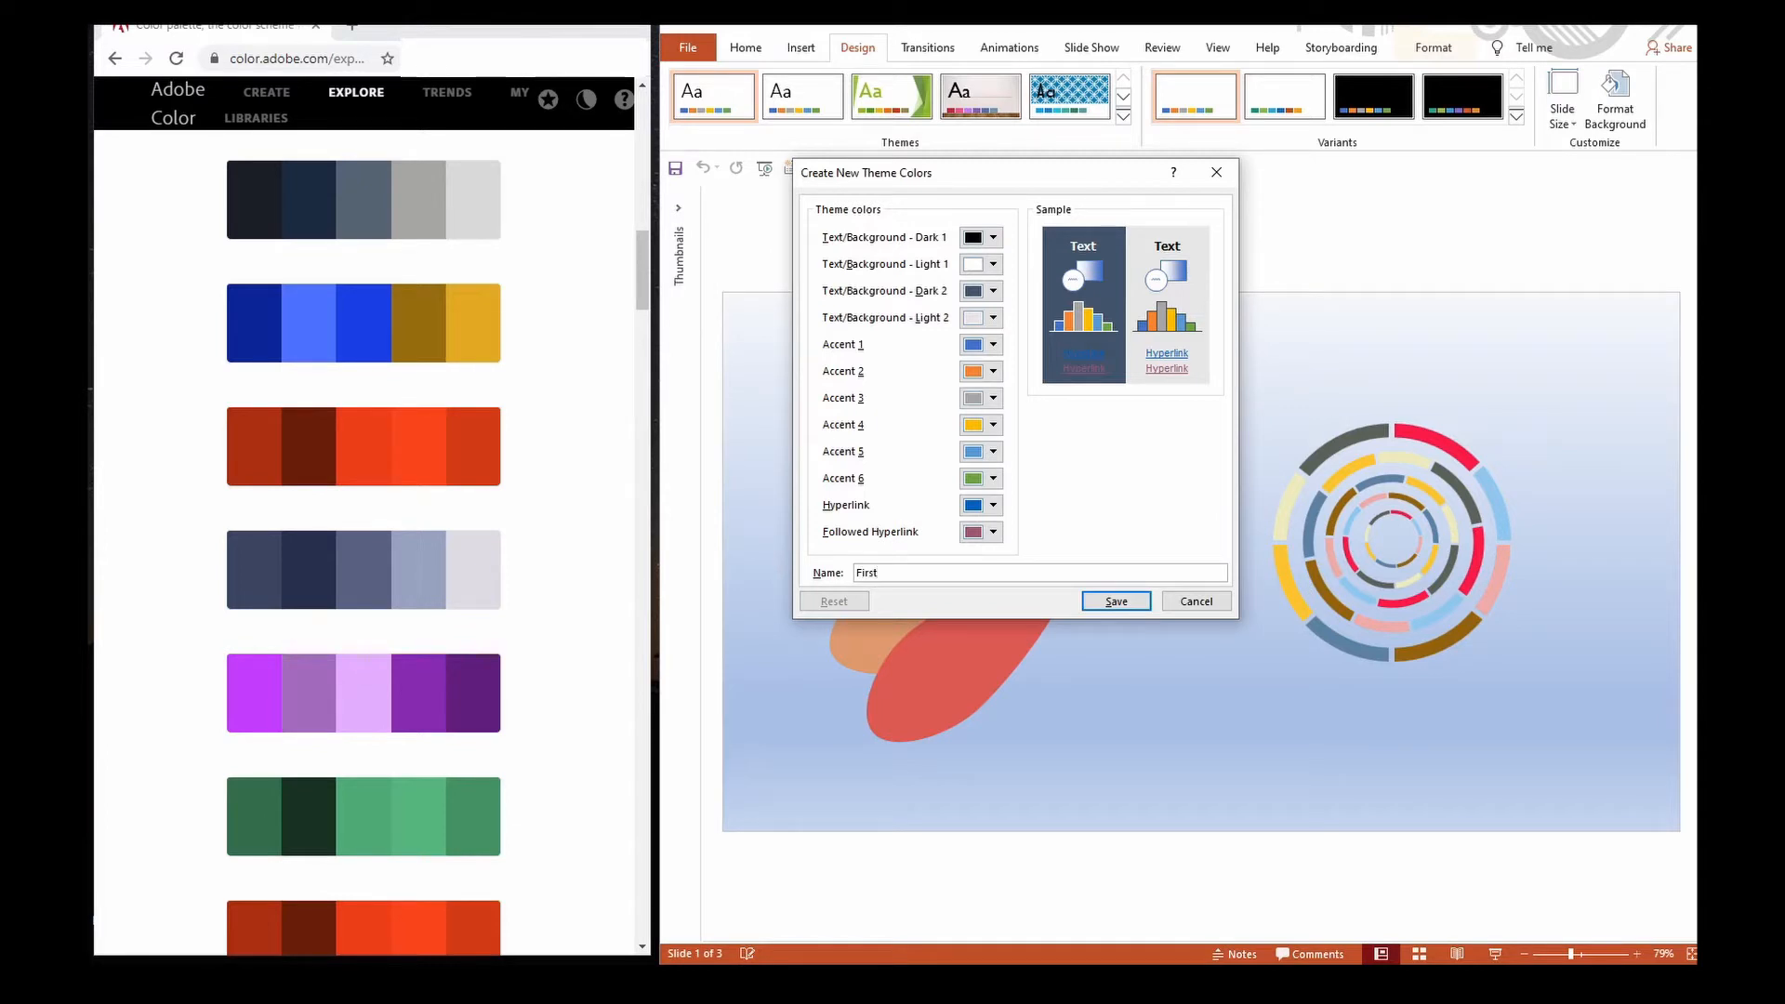
{"action": "type", "text": " Change"}
Step: Set Accent 2 to #A62B08, copied from the orange-red Oraculo palette in Adobe Color
{"action": "left_click", "coordinate": [993, 371]}
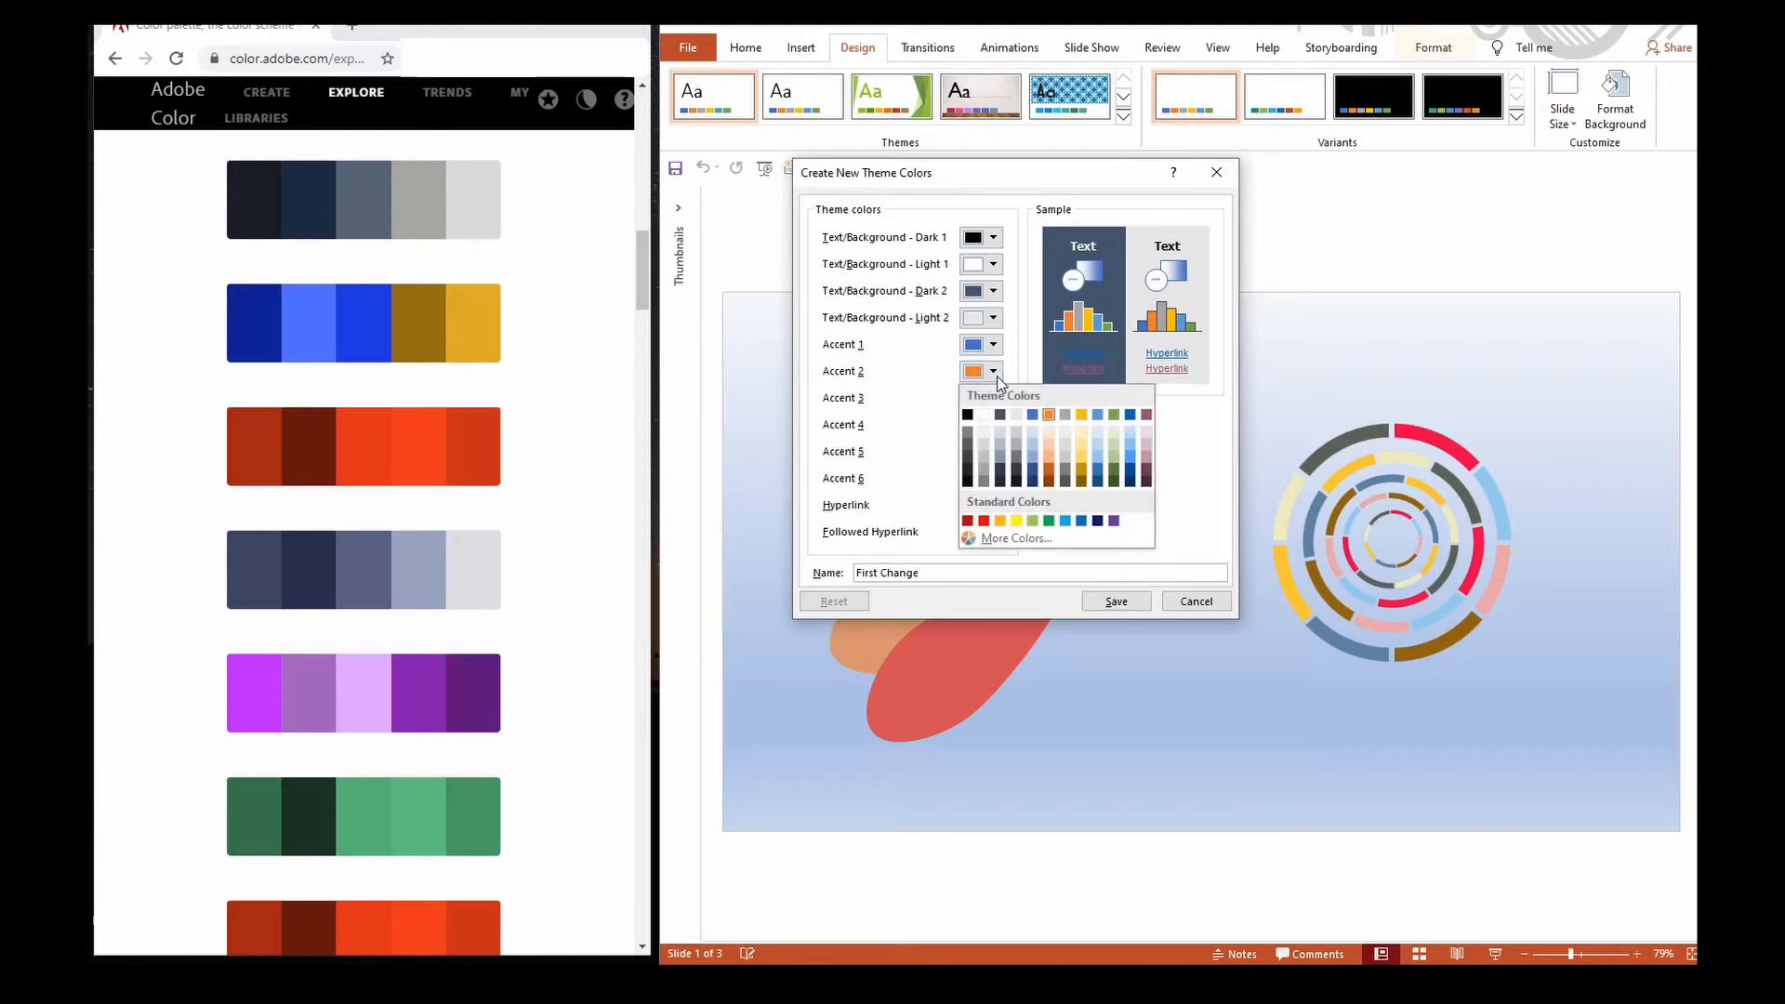
{"action": "left_click", "coordinate": [978, 374]}
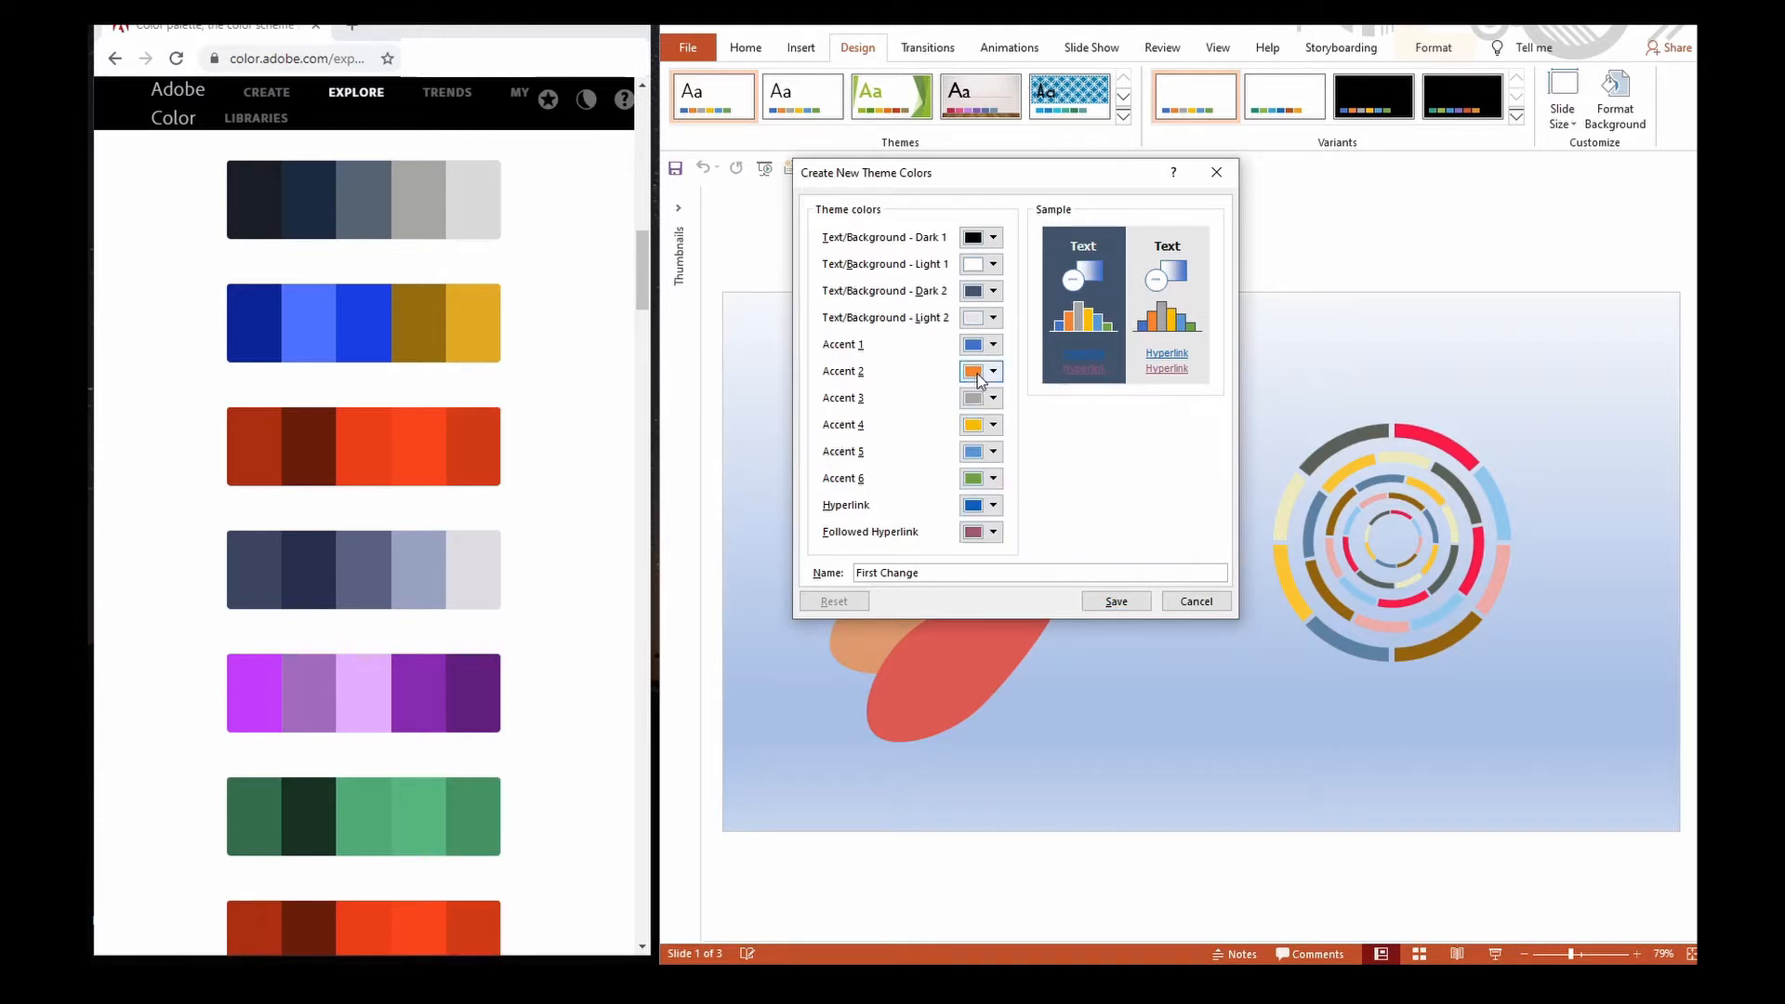
{"action": "mouse_move", "coordinate": [378, 468]}
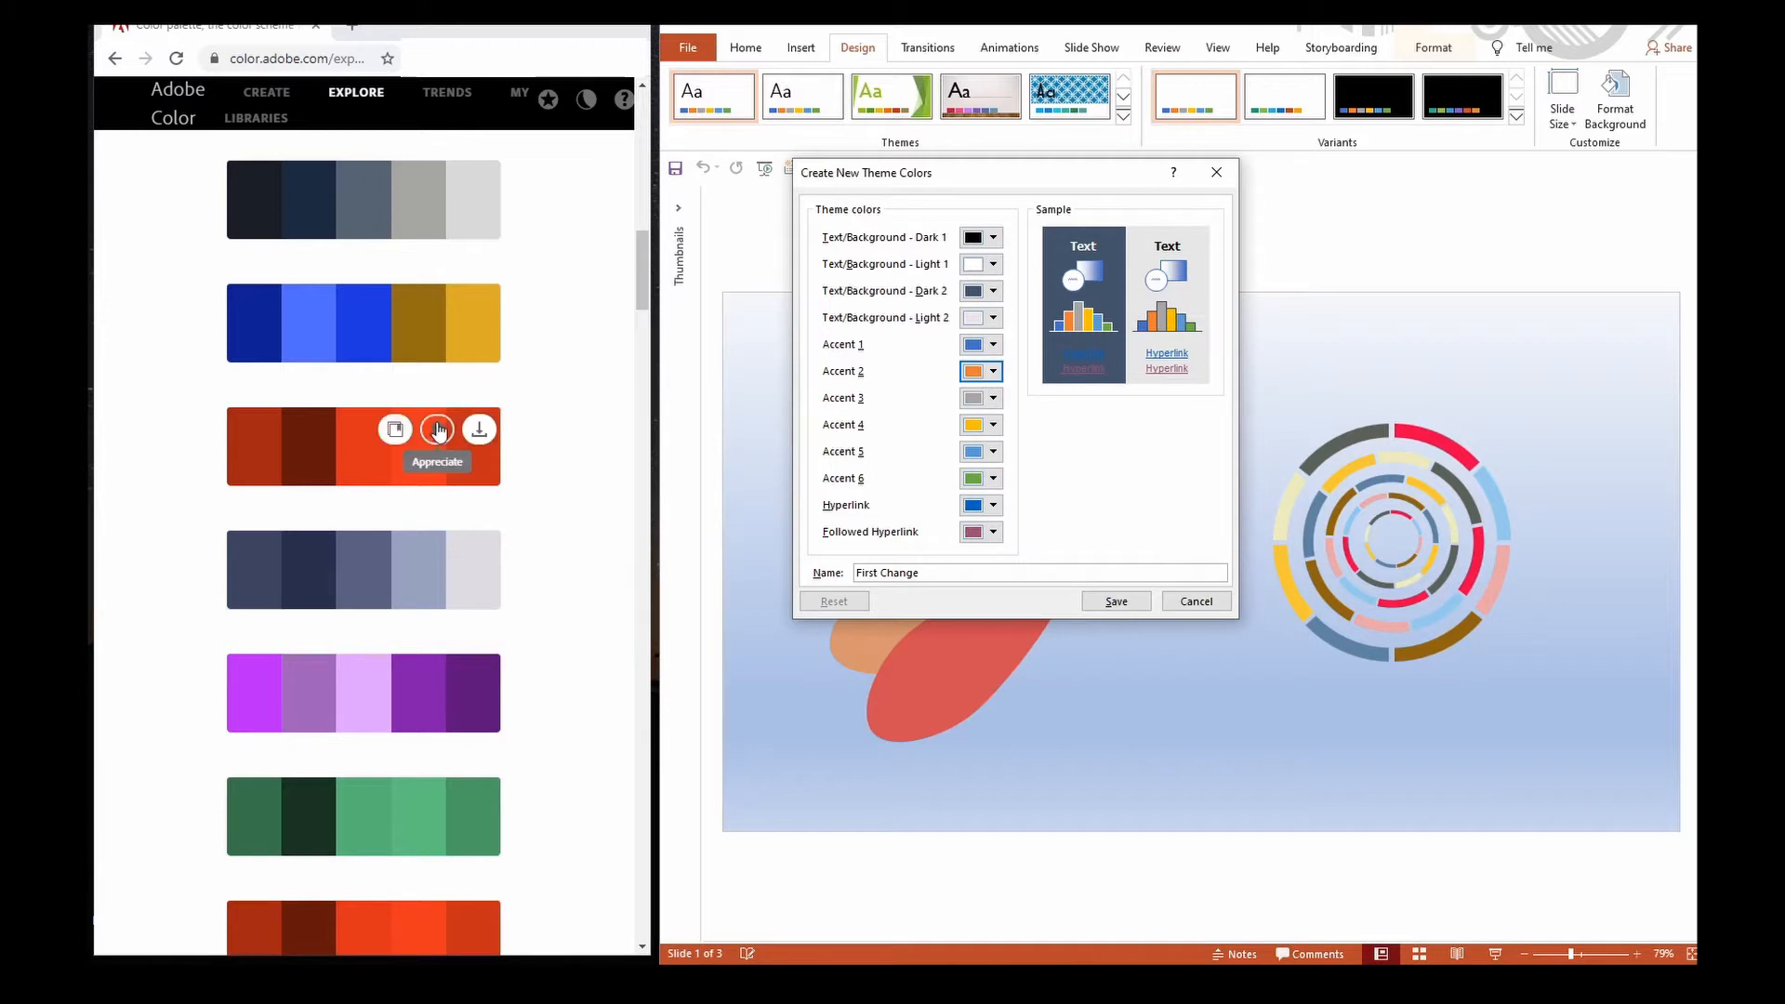
{"action": "left_click", "coordinate": [379, 467]}
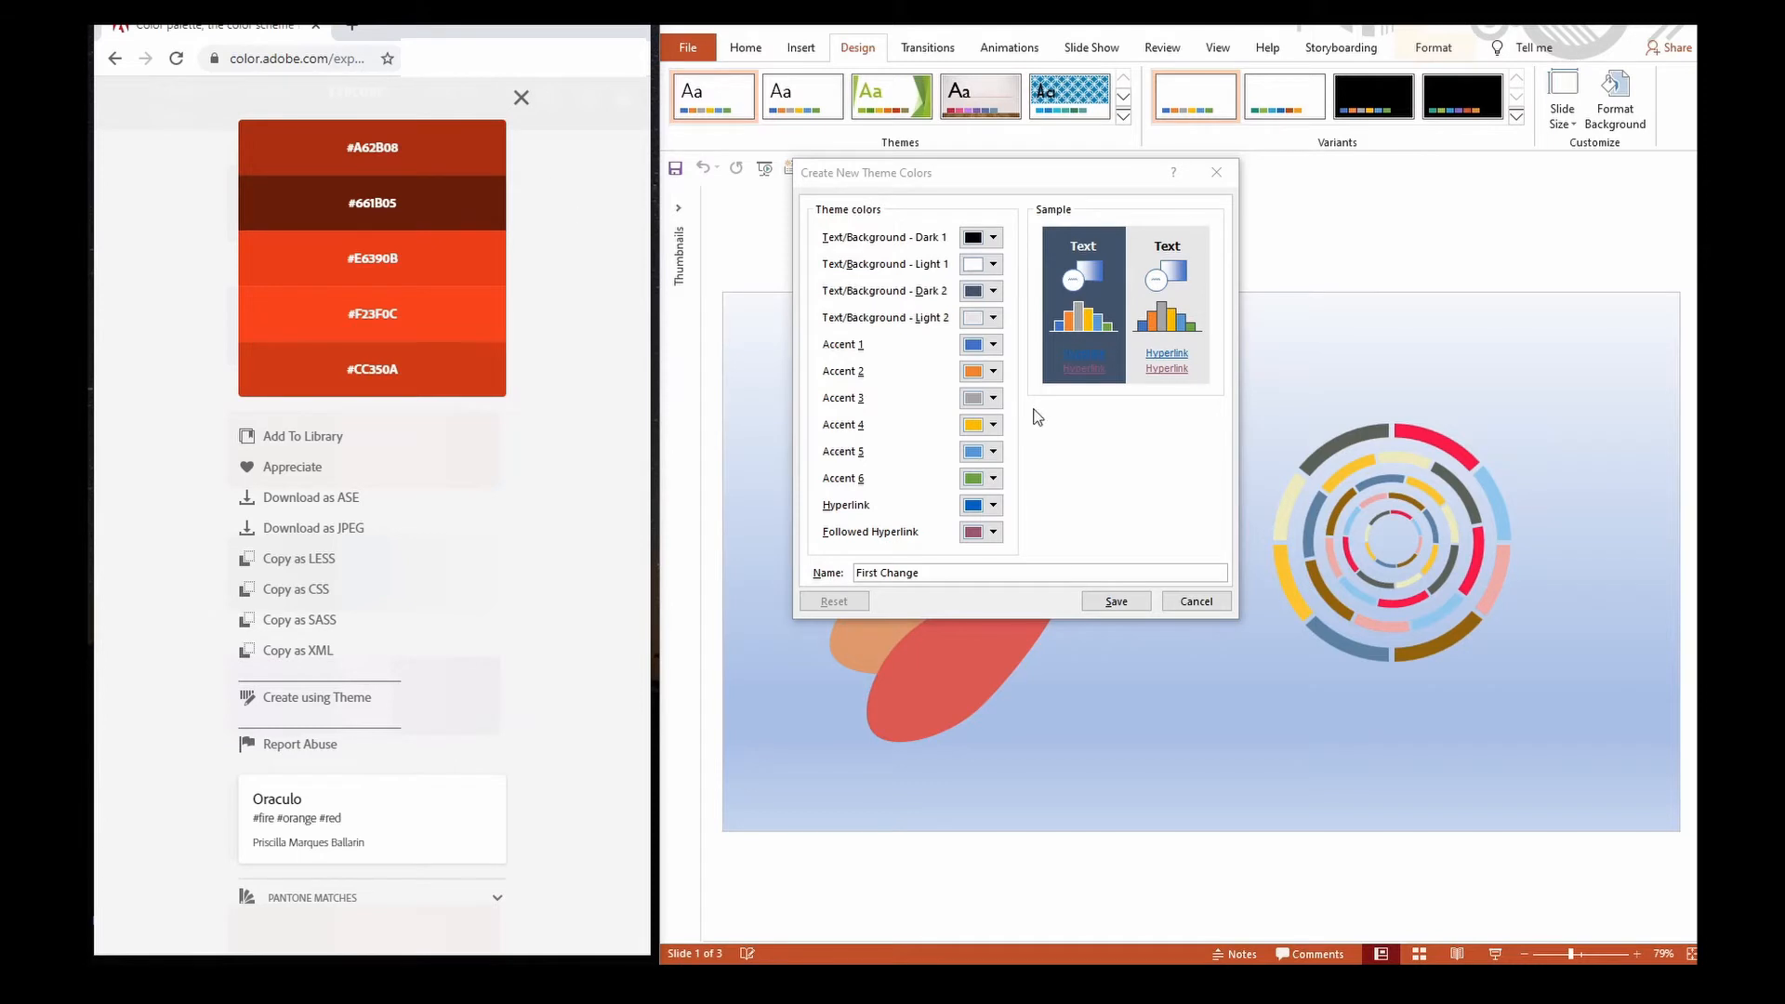
{"action": "left_click", "coordinate": [995, 373]}
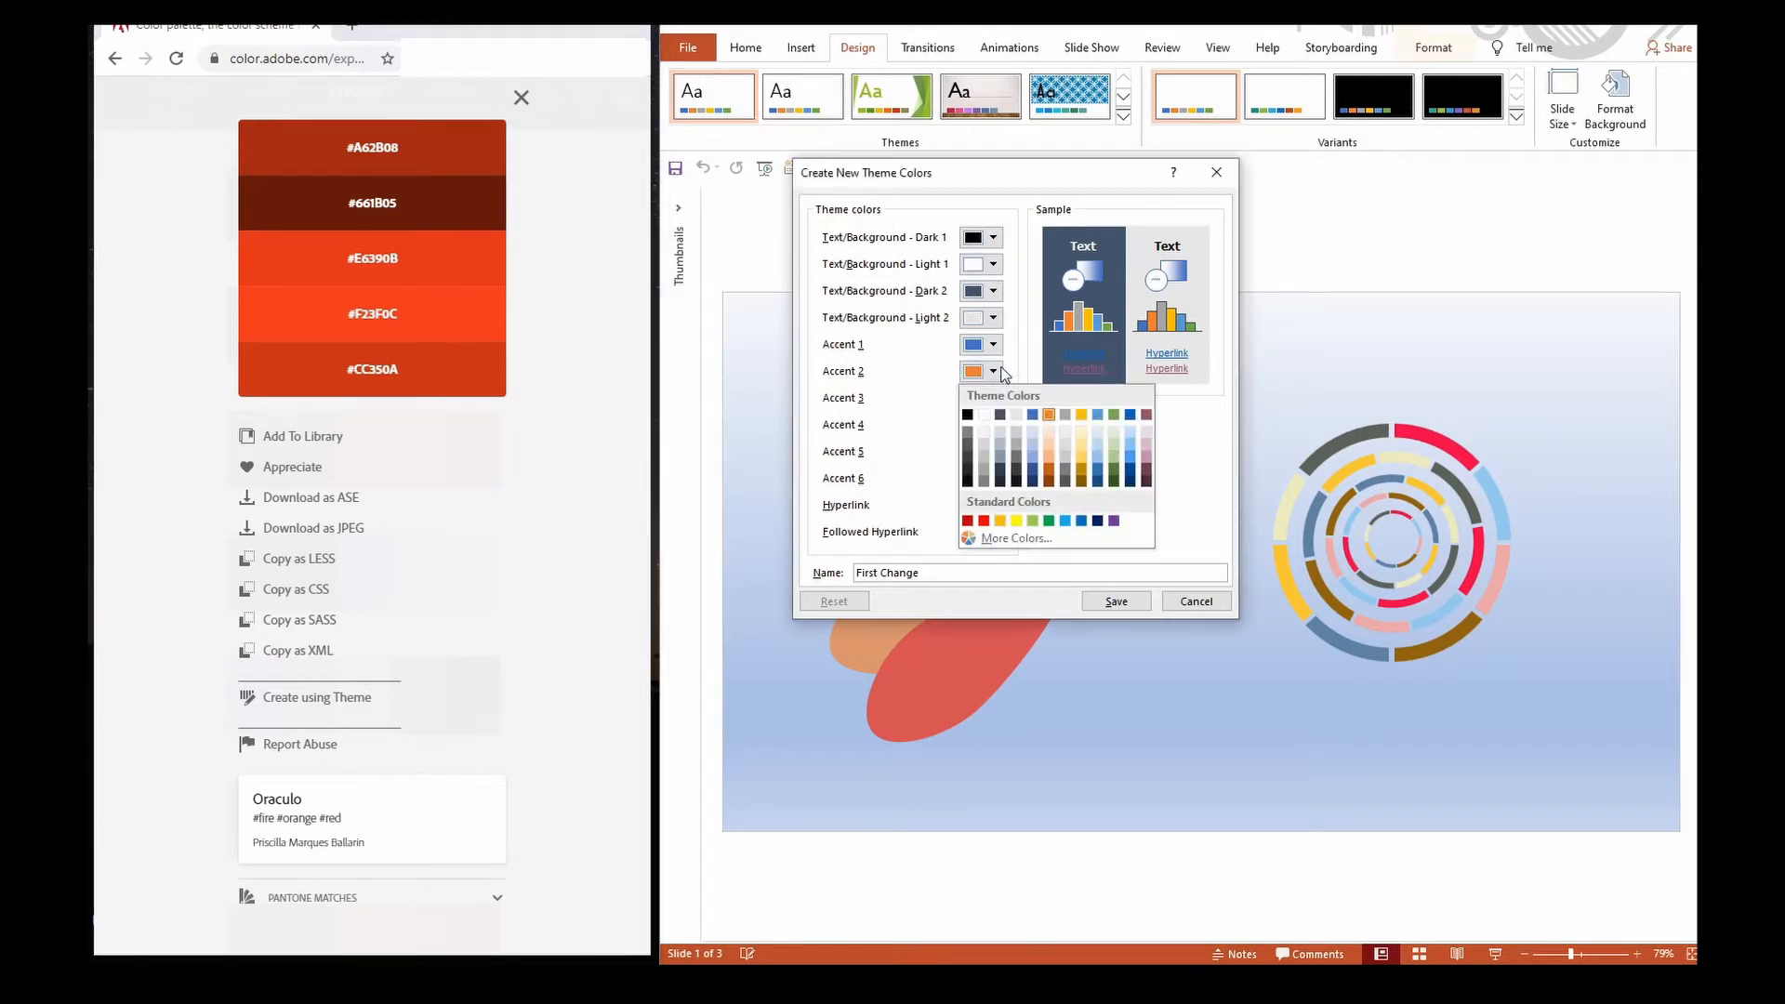
{"action": "left_click", "coordinate": [1023, 539]}
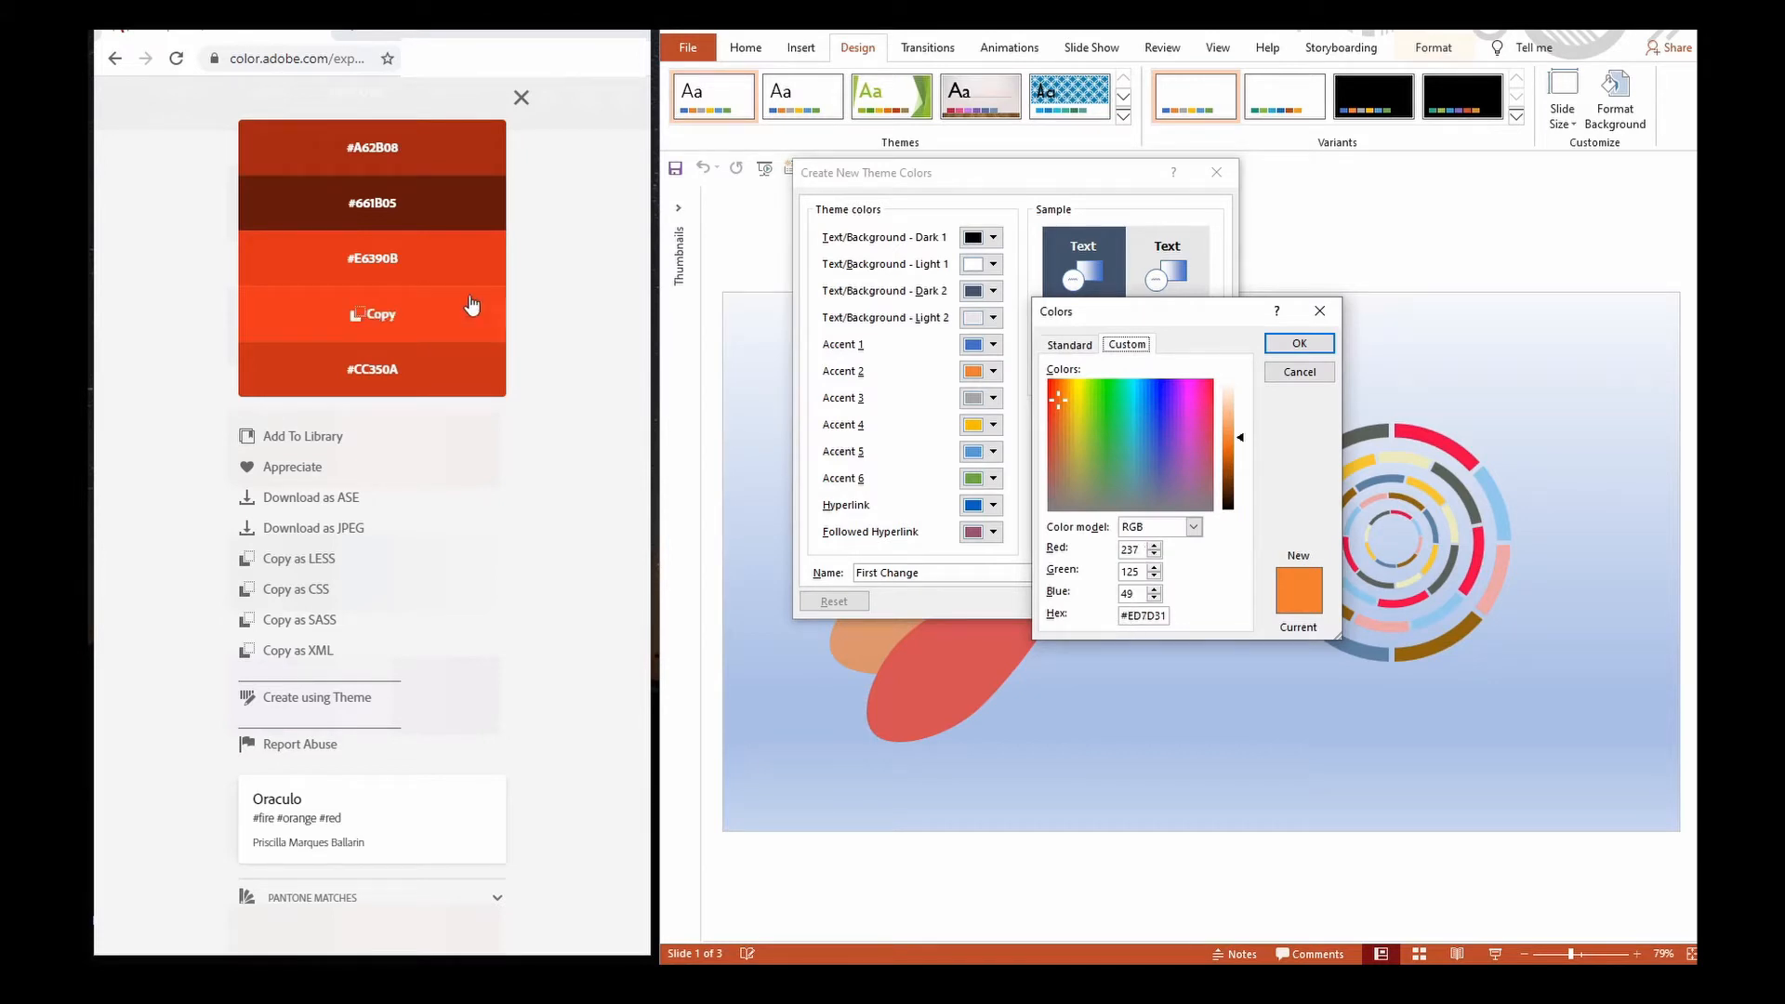
{"action": "left_click", "coordinate": [390, 166]}
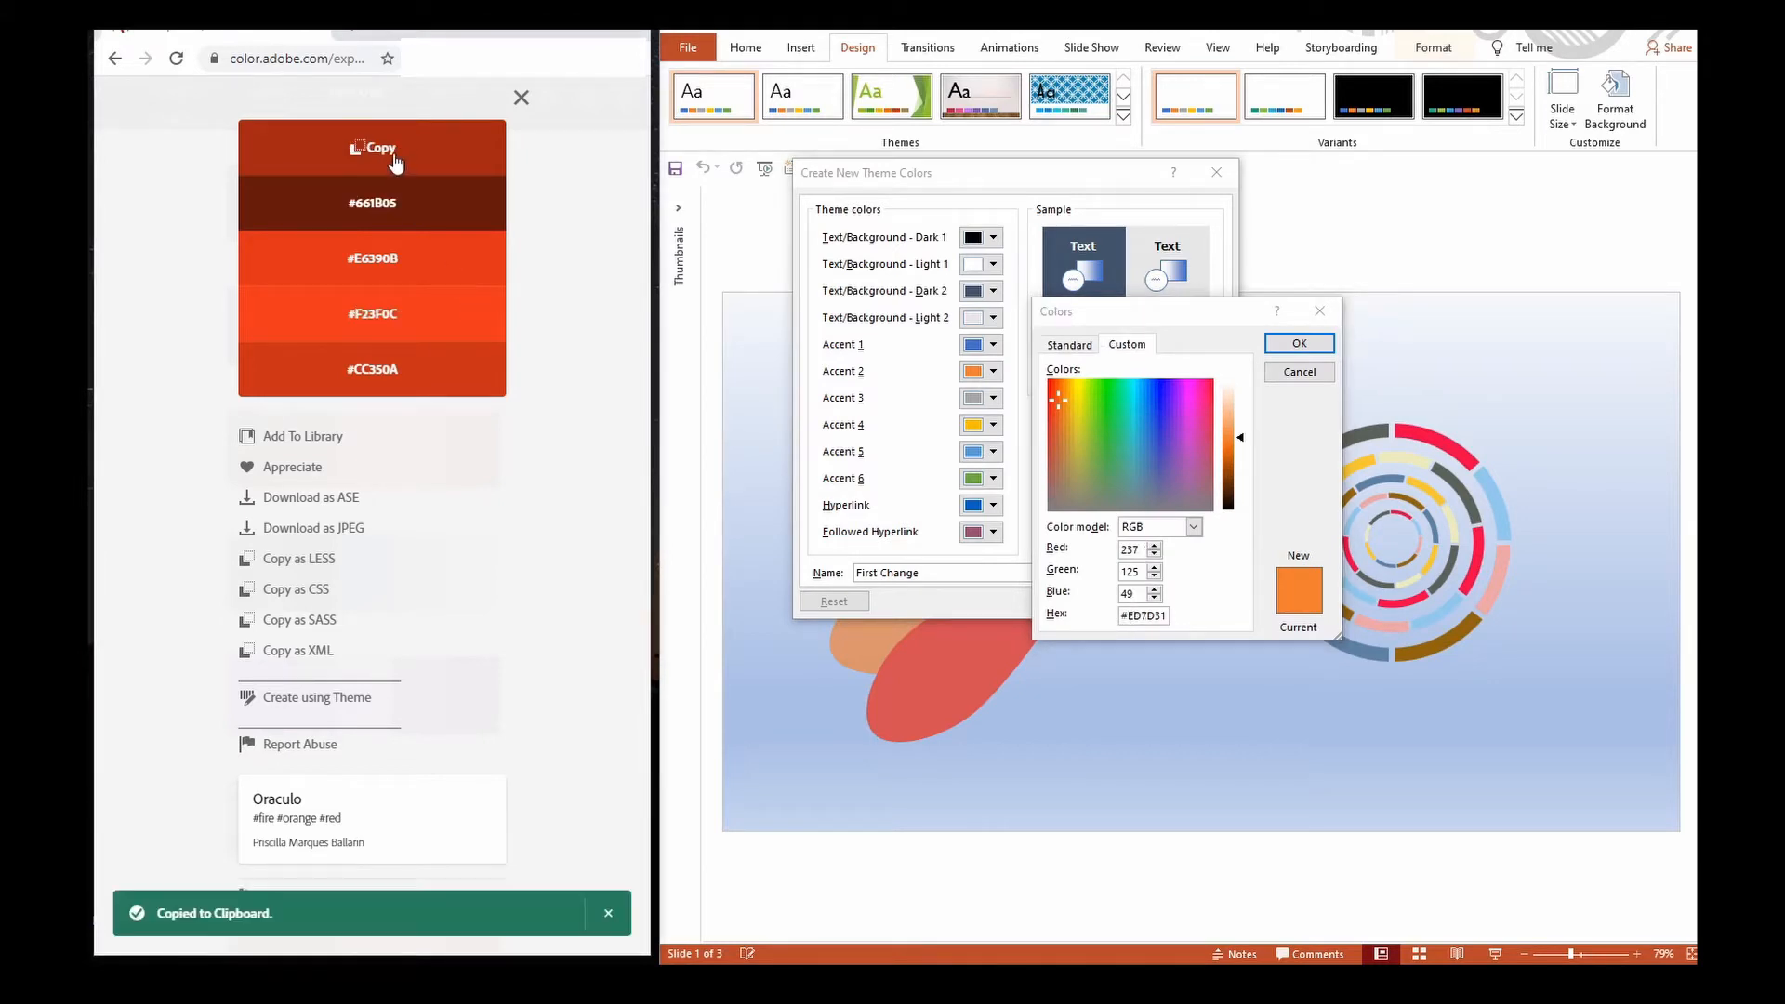
{"action": "left_click", "coordinate": [1128, 621]}
{"action": "left_click_drag", "start_coordinate": [1169, 617], "coordinate": [1093, 619]}
{"action": "key", "text": "ctrl+v"}
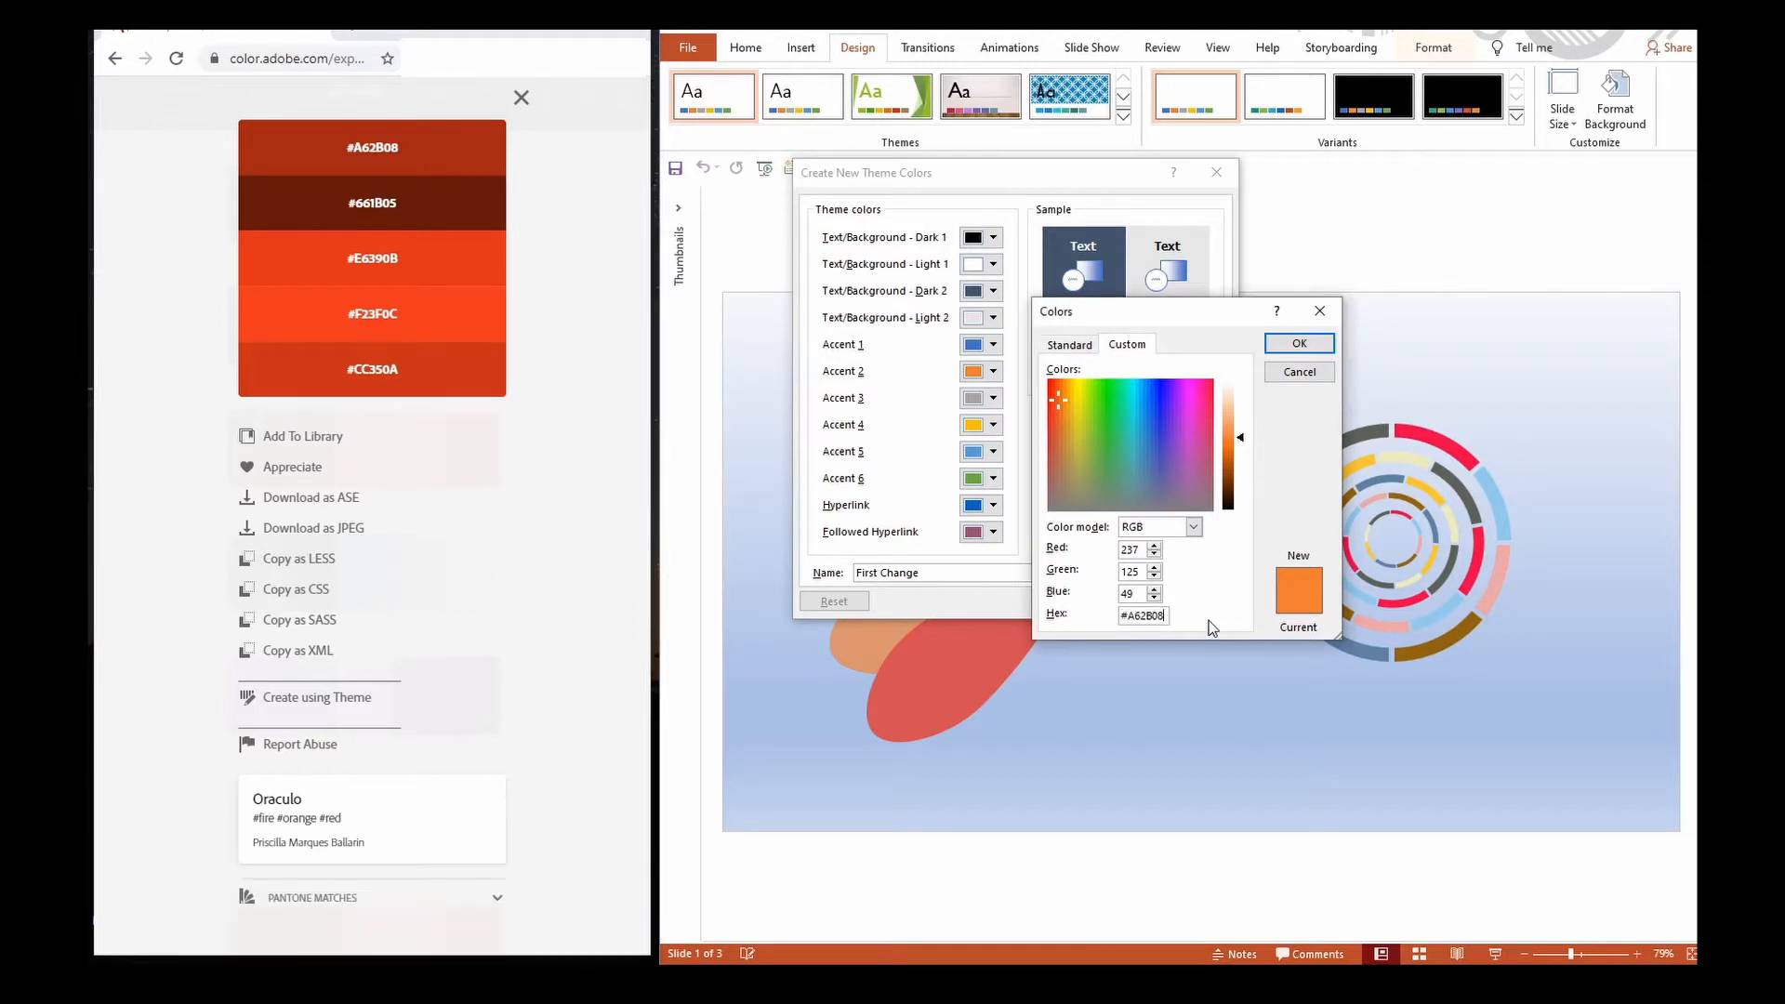
{"action": "left_click", "coordinate": [1299, 344]}
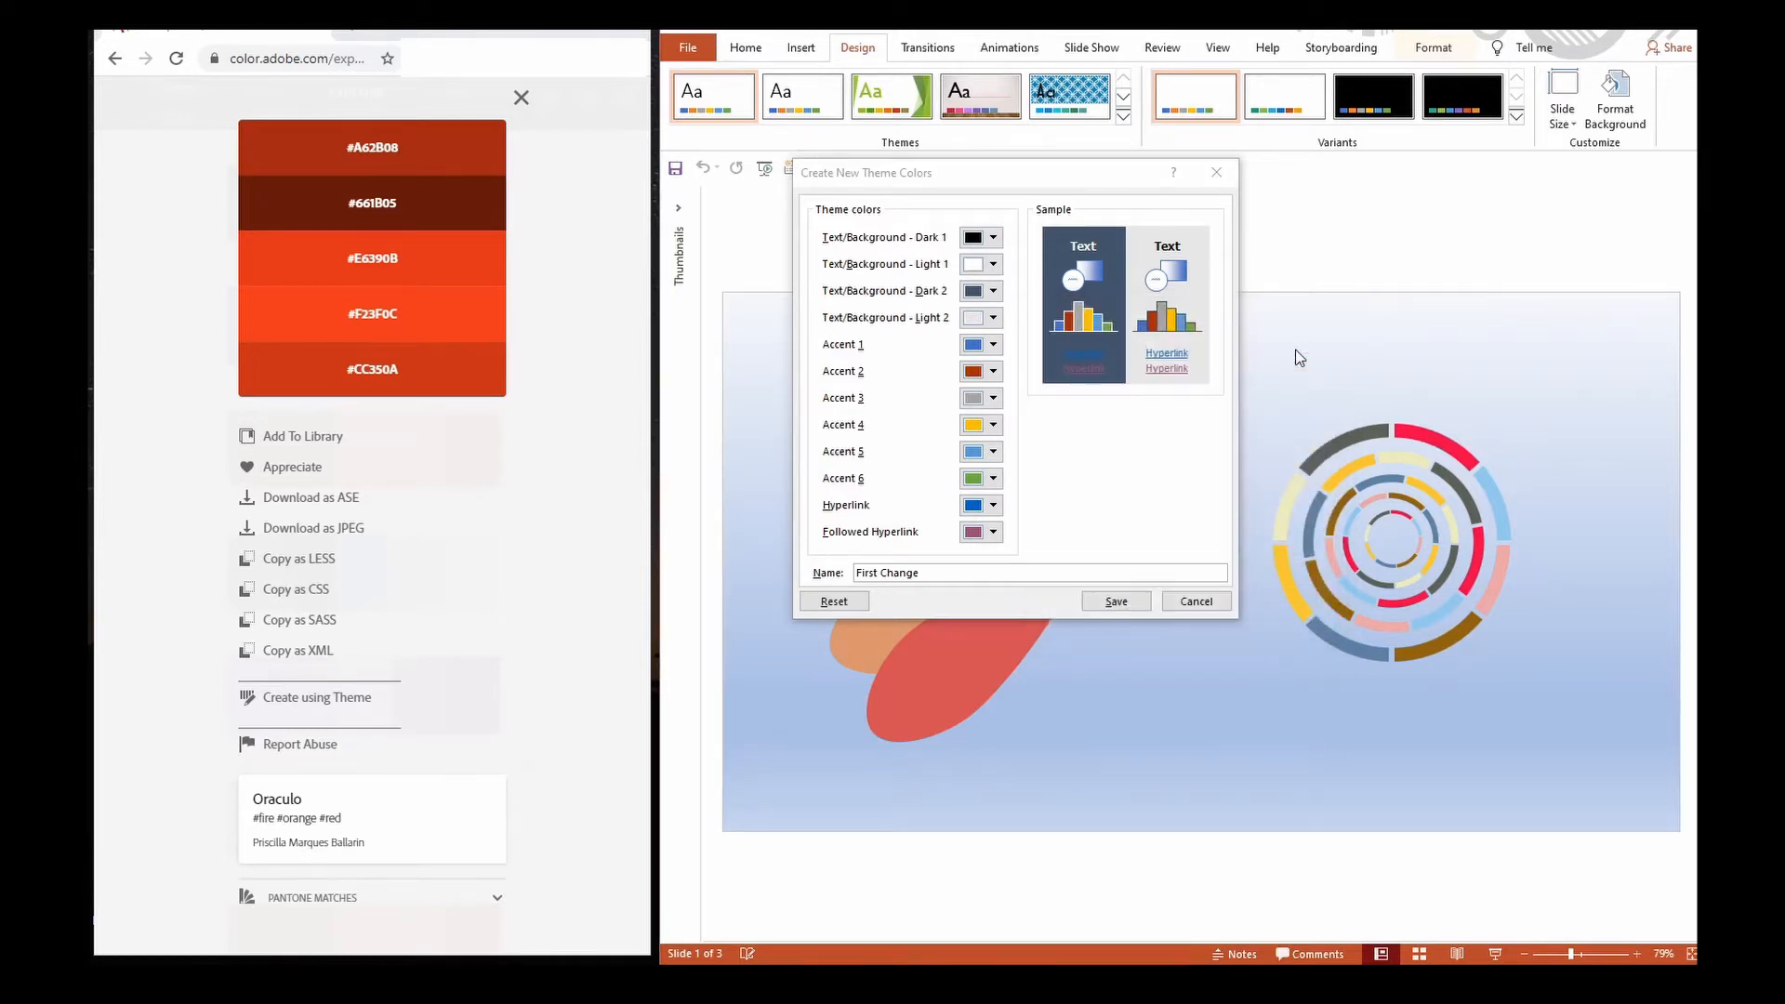
Step: Set Accent 3 to the yellow #F2E205, copied from the red, green and yellow palette in Adobe Color
{"action": "left_click", "coordinate": [992, 398]}
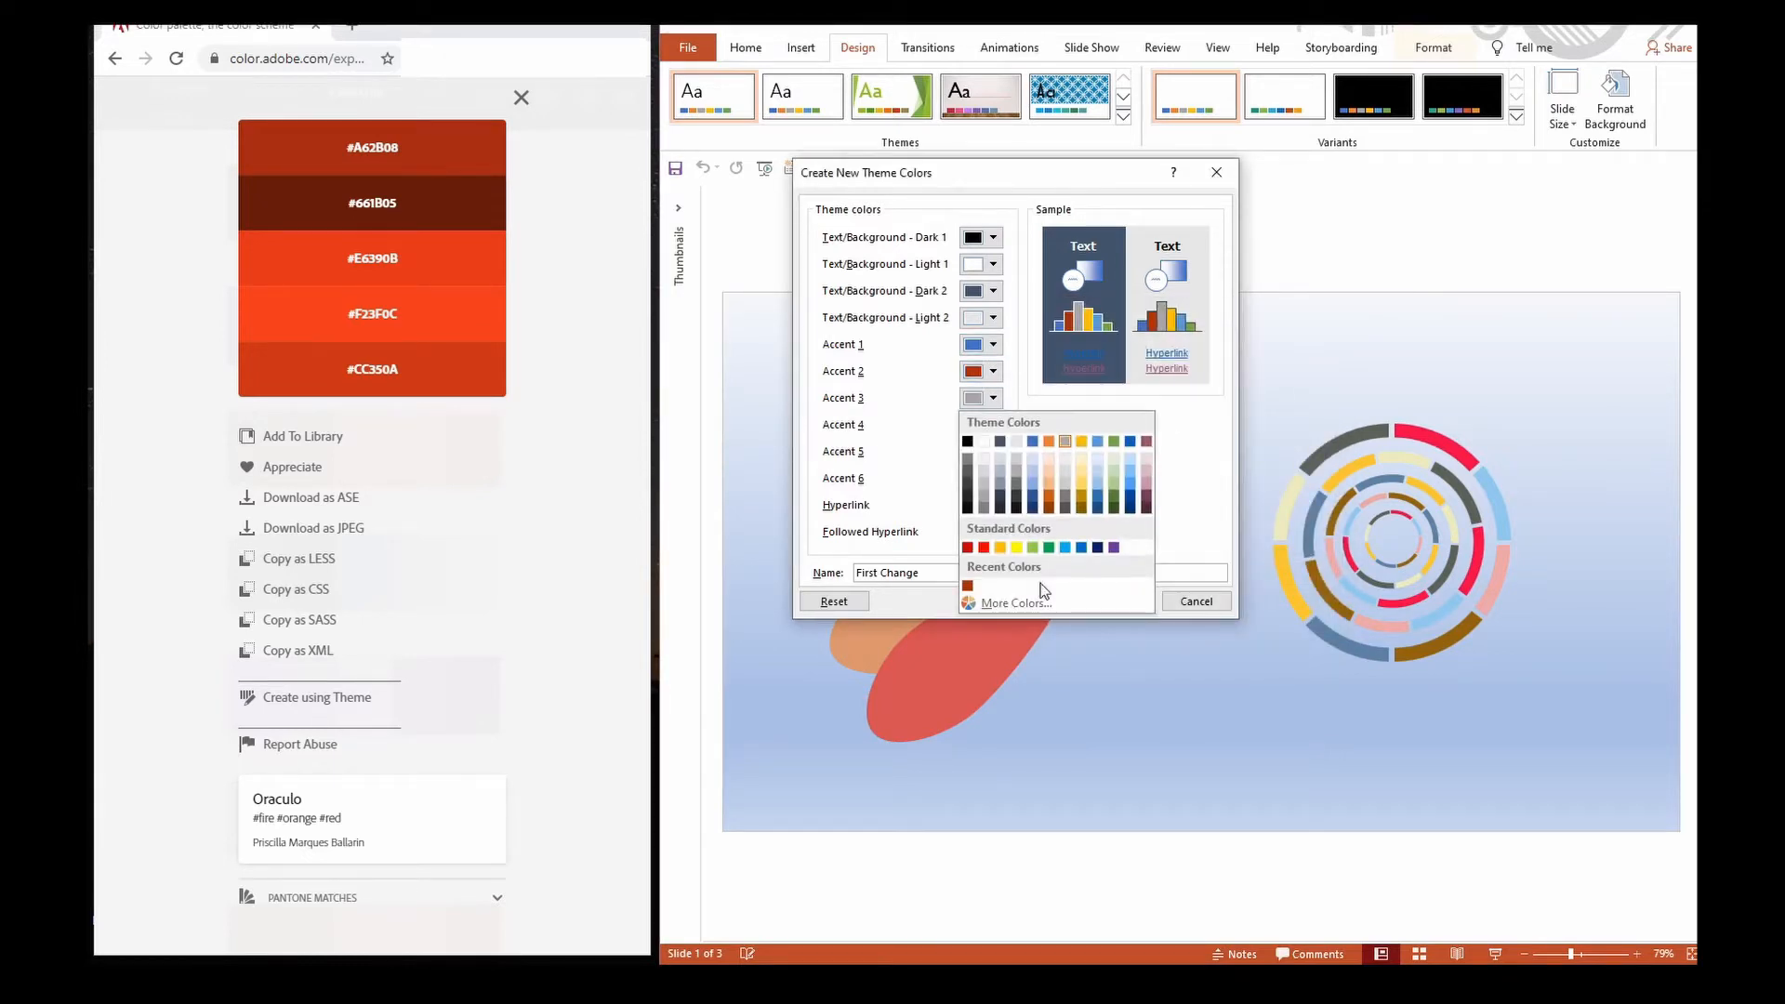
{"action": "left_click", "coordinate": [1041, 602]}
{"action": "left_click", "coordinate": [393, 213]}
{"action": "left_click", "coordinate": [522, 98]}
{"action": "scroll", "coordinate": [328, 640], "scroll_direction": "down", "scroll_amount": 3}
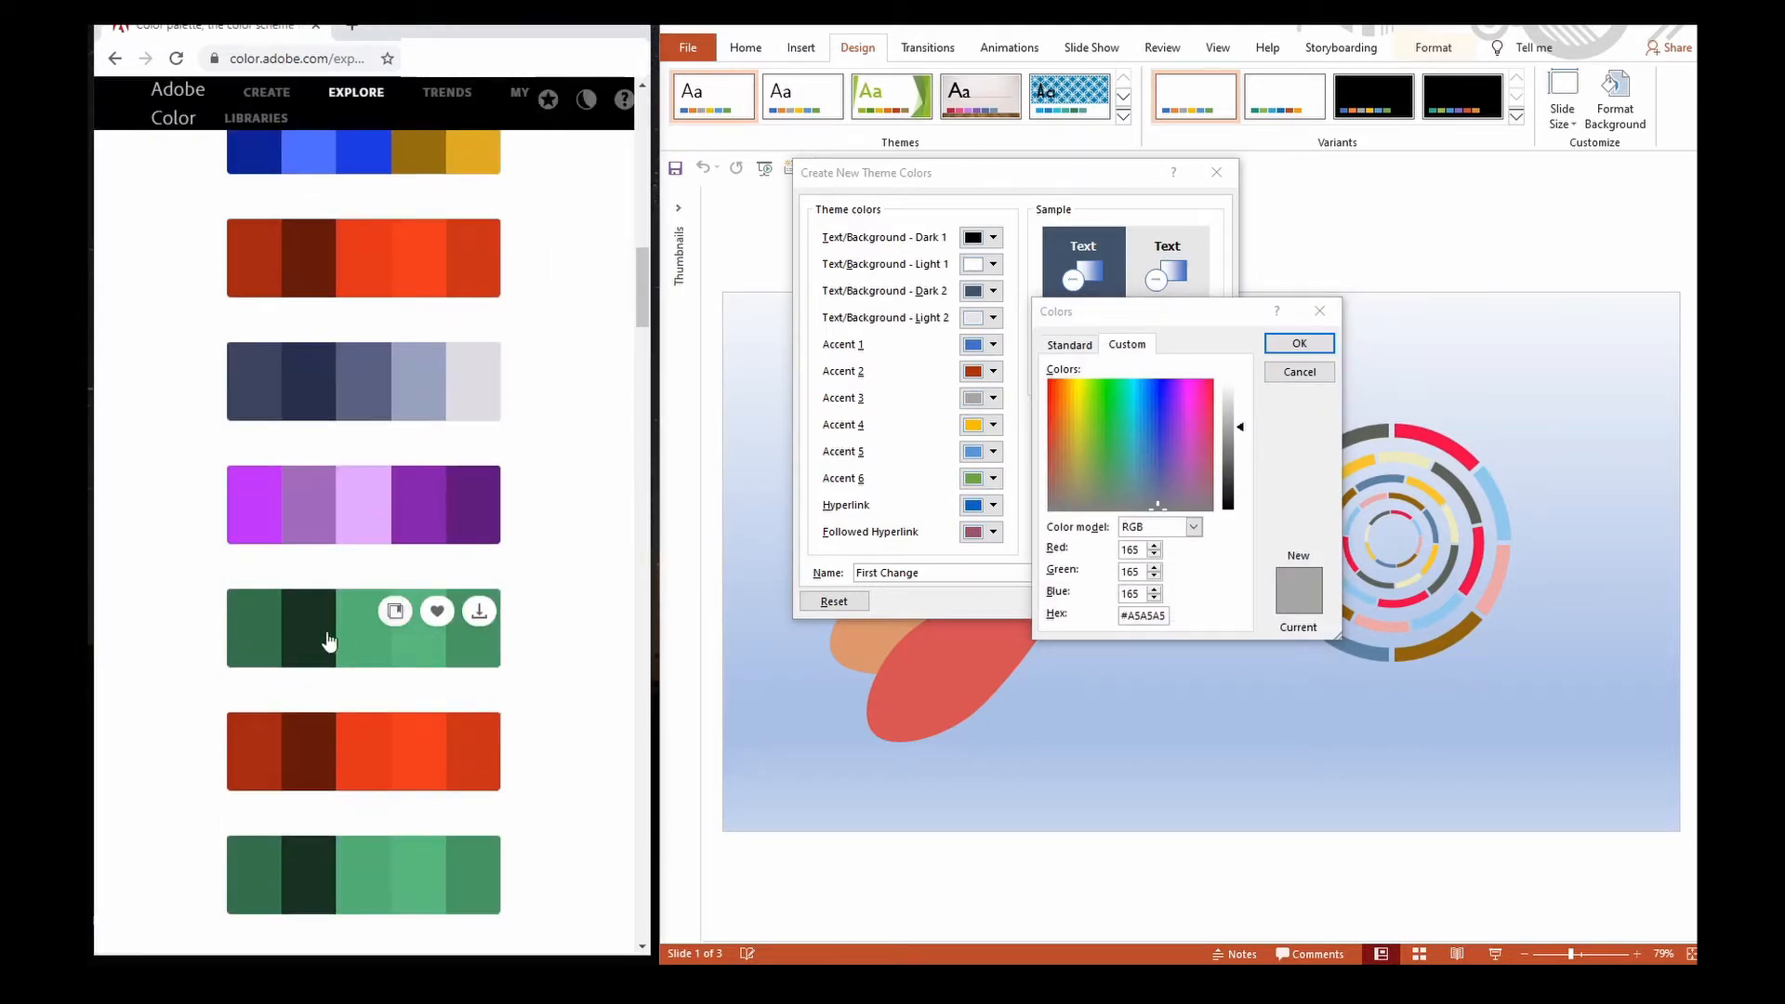
{"action": "scroll", "coordinate": [328, 641], "scroll_direction": "down", "scroll_amount": 3}
{"action": "left_click", "coordinate": [316, 831]}
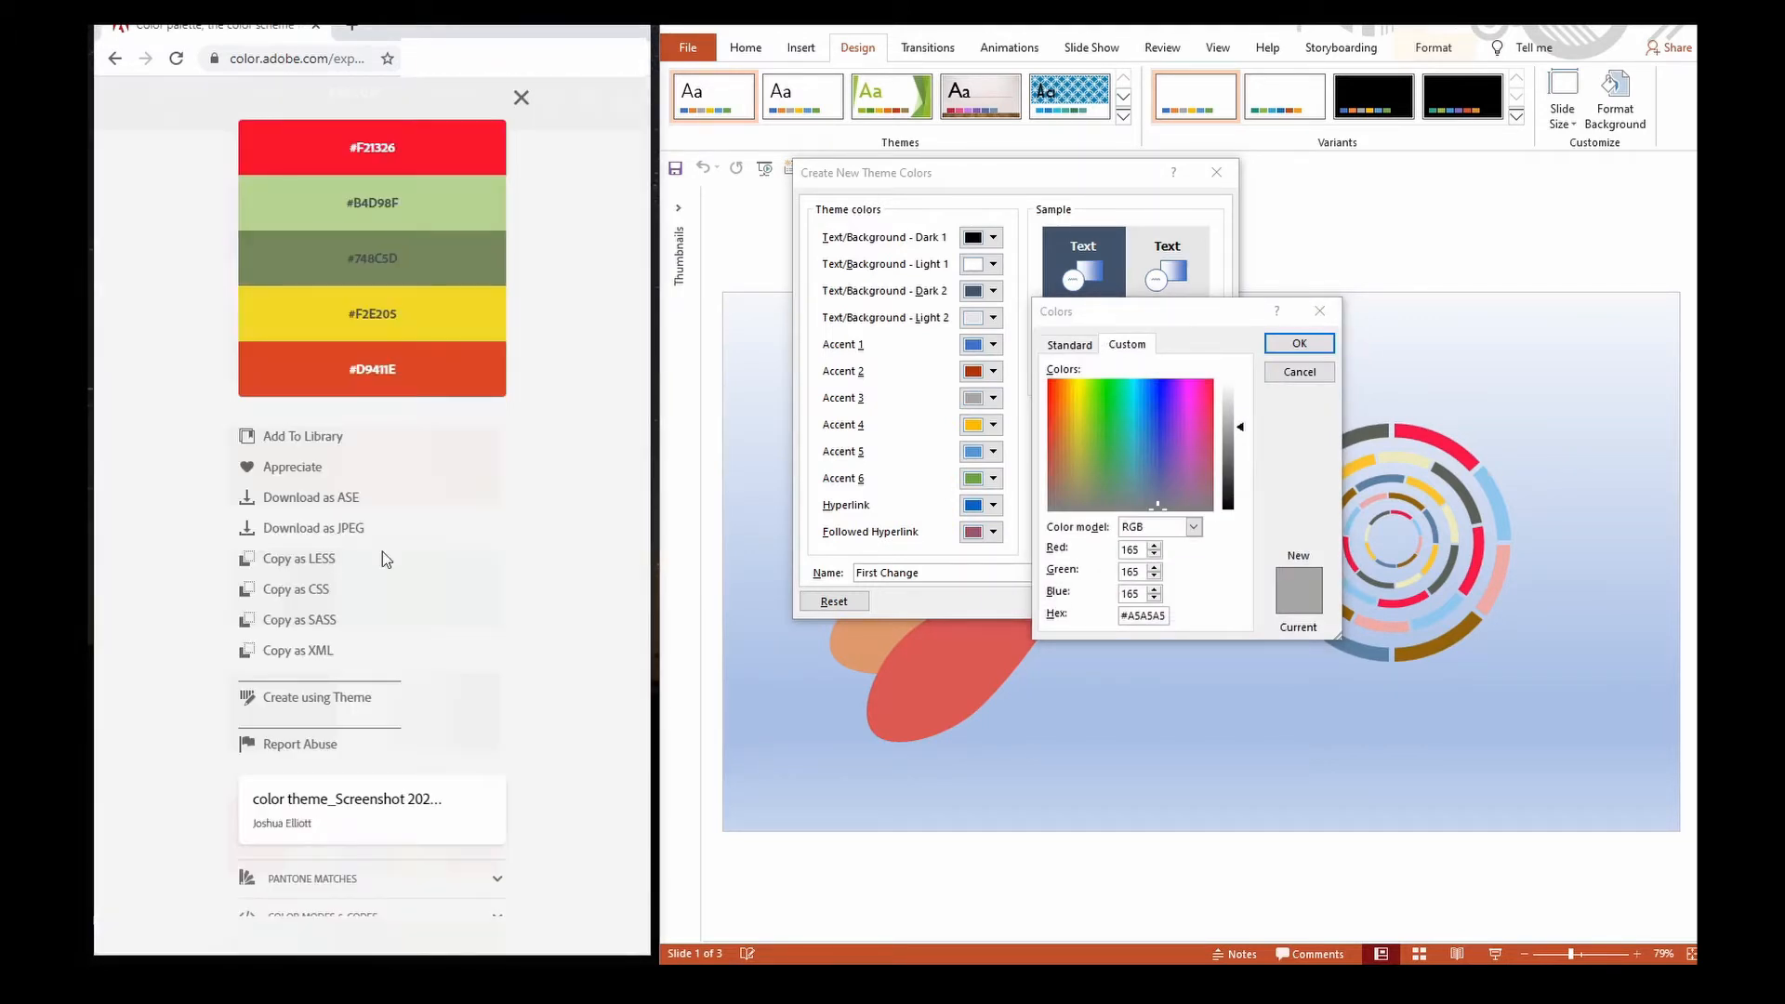
{"action": "left_click", "coordinate": [409, 325]}
{"action": "left_click", "coordinate": [1120, 616]}
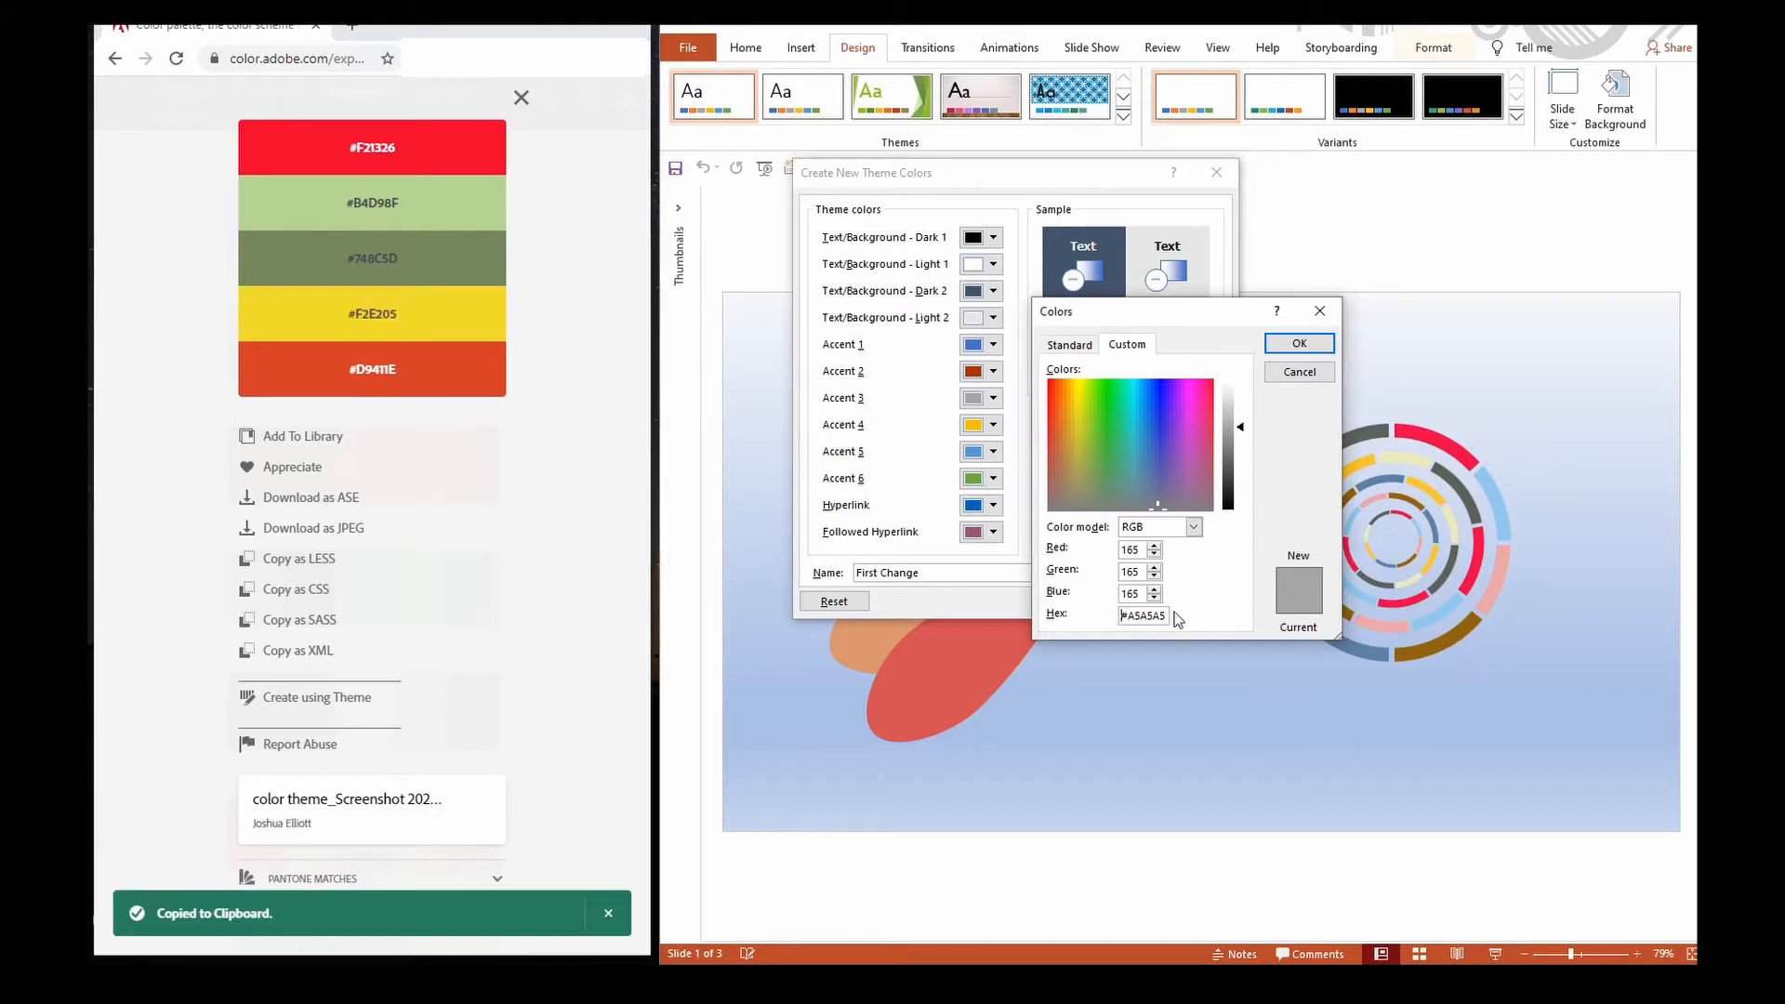
{"action": "left_click_drag", "start_coordinate": [1165, 616], "coordinate": [1118, 618]}
{"action": "key", "text": "ctrl+v"}
{"action": "left_click", "coordinate": [1297, 343]}
Step: Set Accent 4 to the teal #5E888C, copied from the blue and olive palette in Adobe Color
{"action": "left_click", "coordinate": [993, 425]}
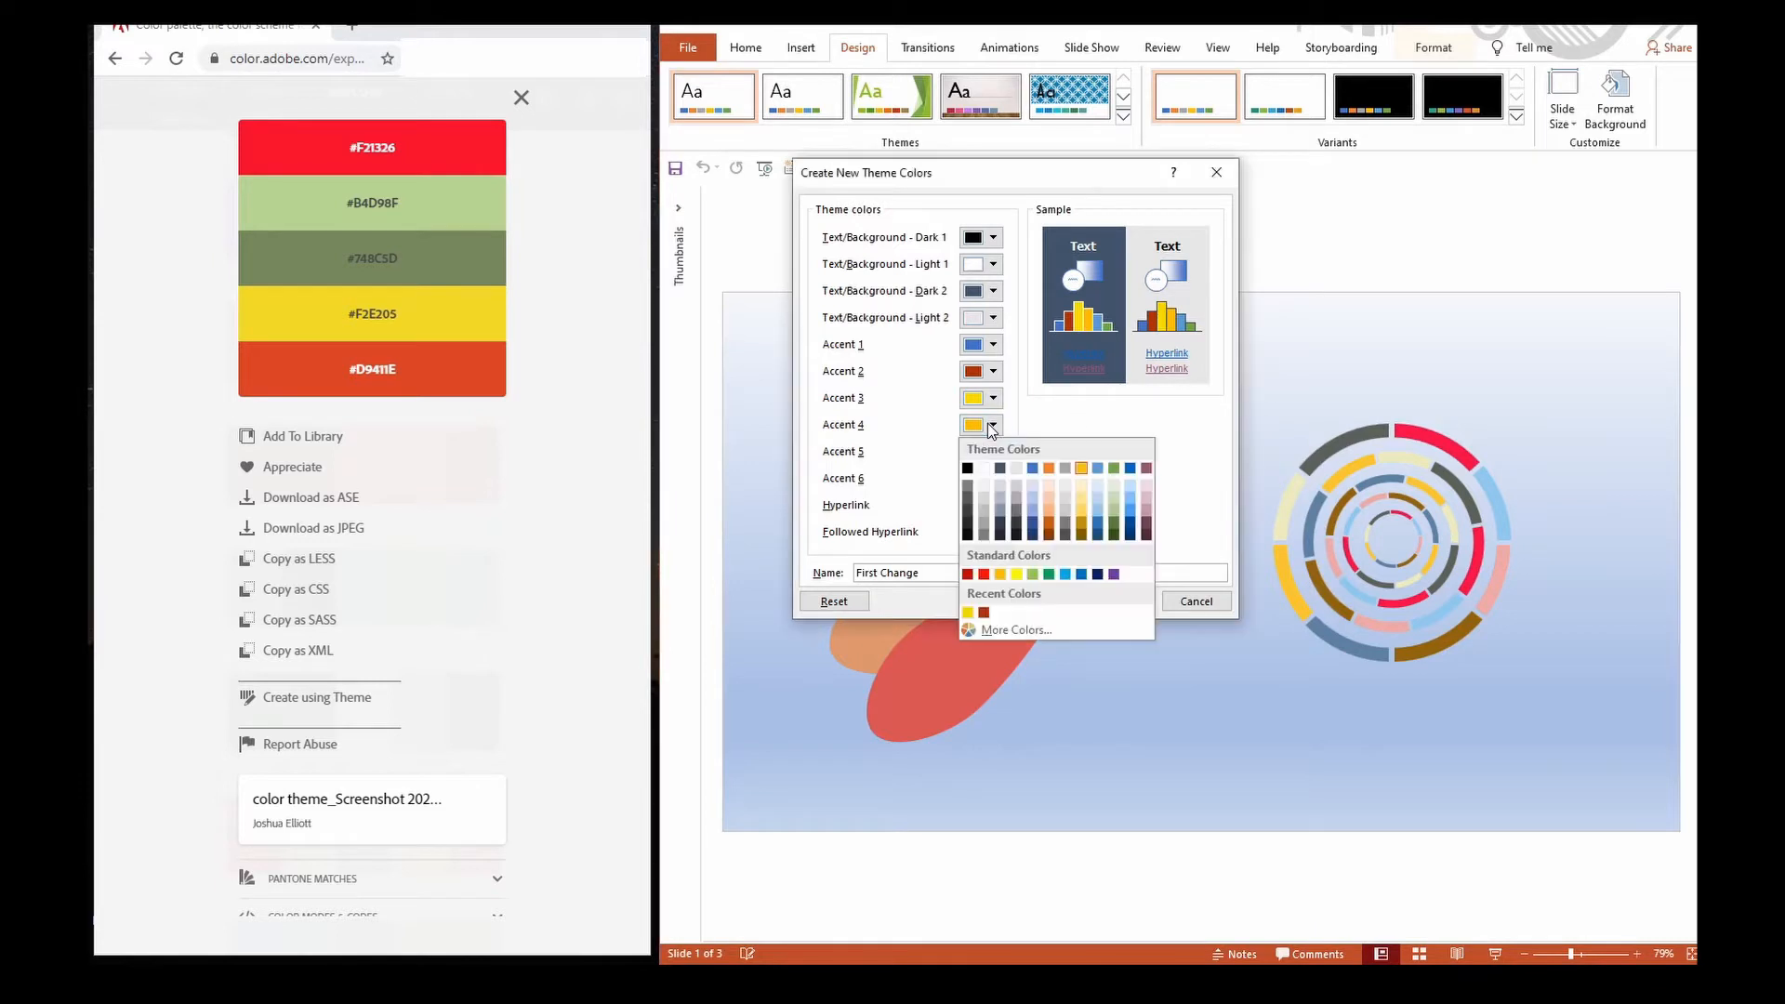
{"action": "left_click", "coordinate": [1009, 626]}
{"action": "left_click", "coordinate": [521, 96]}
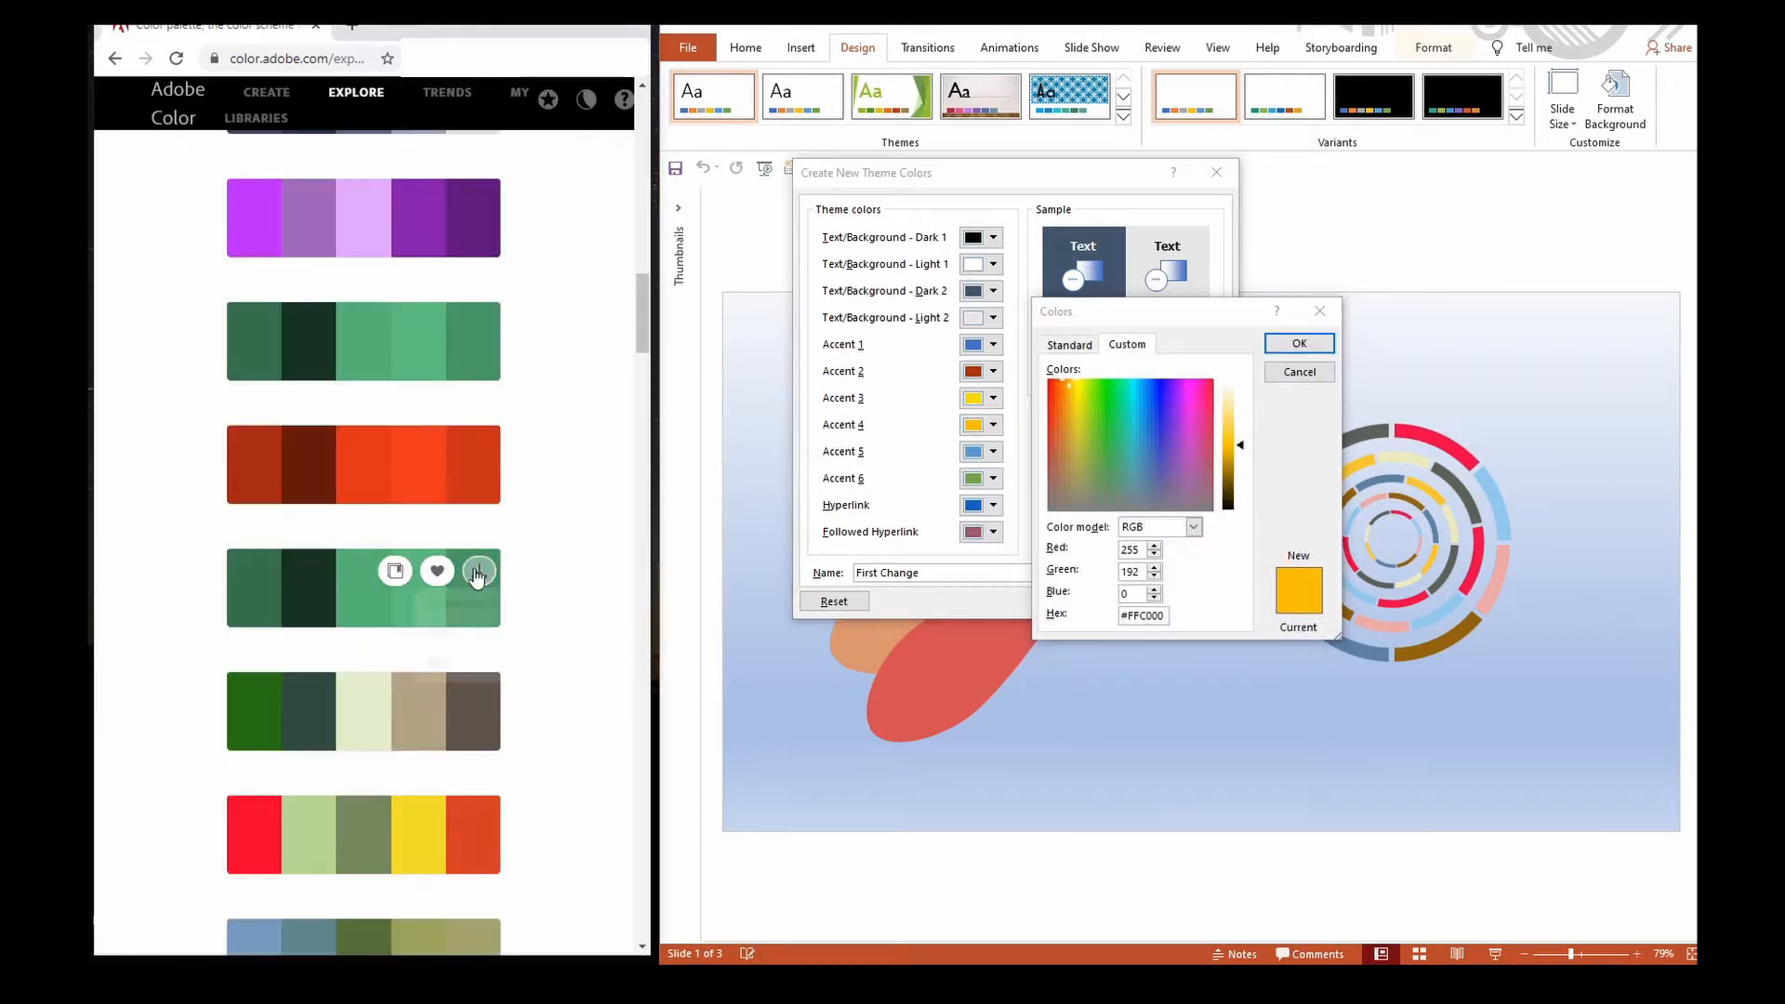
{"action": "scroll", "coordinate": [479, 571], "scroll_direction": "down", "scroll_amount": 4}
{"action": "left_click", "coordinate": [346, 578]}
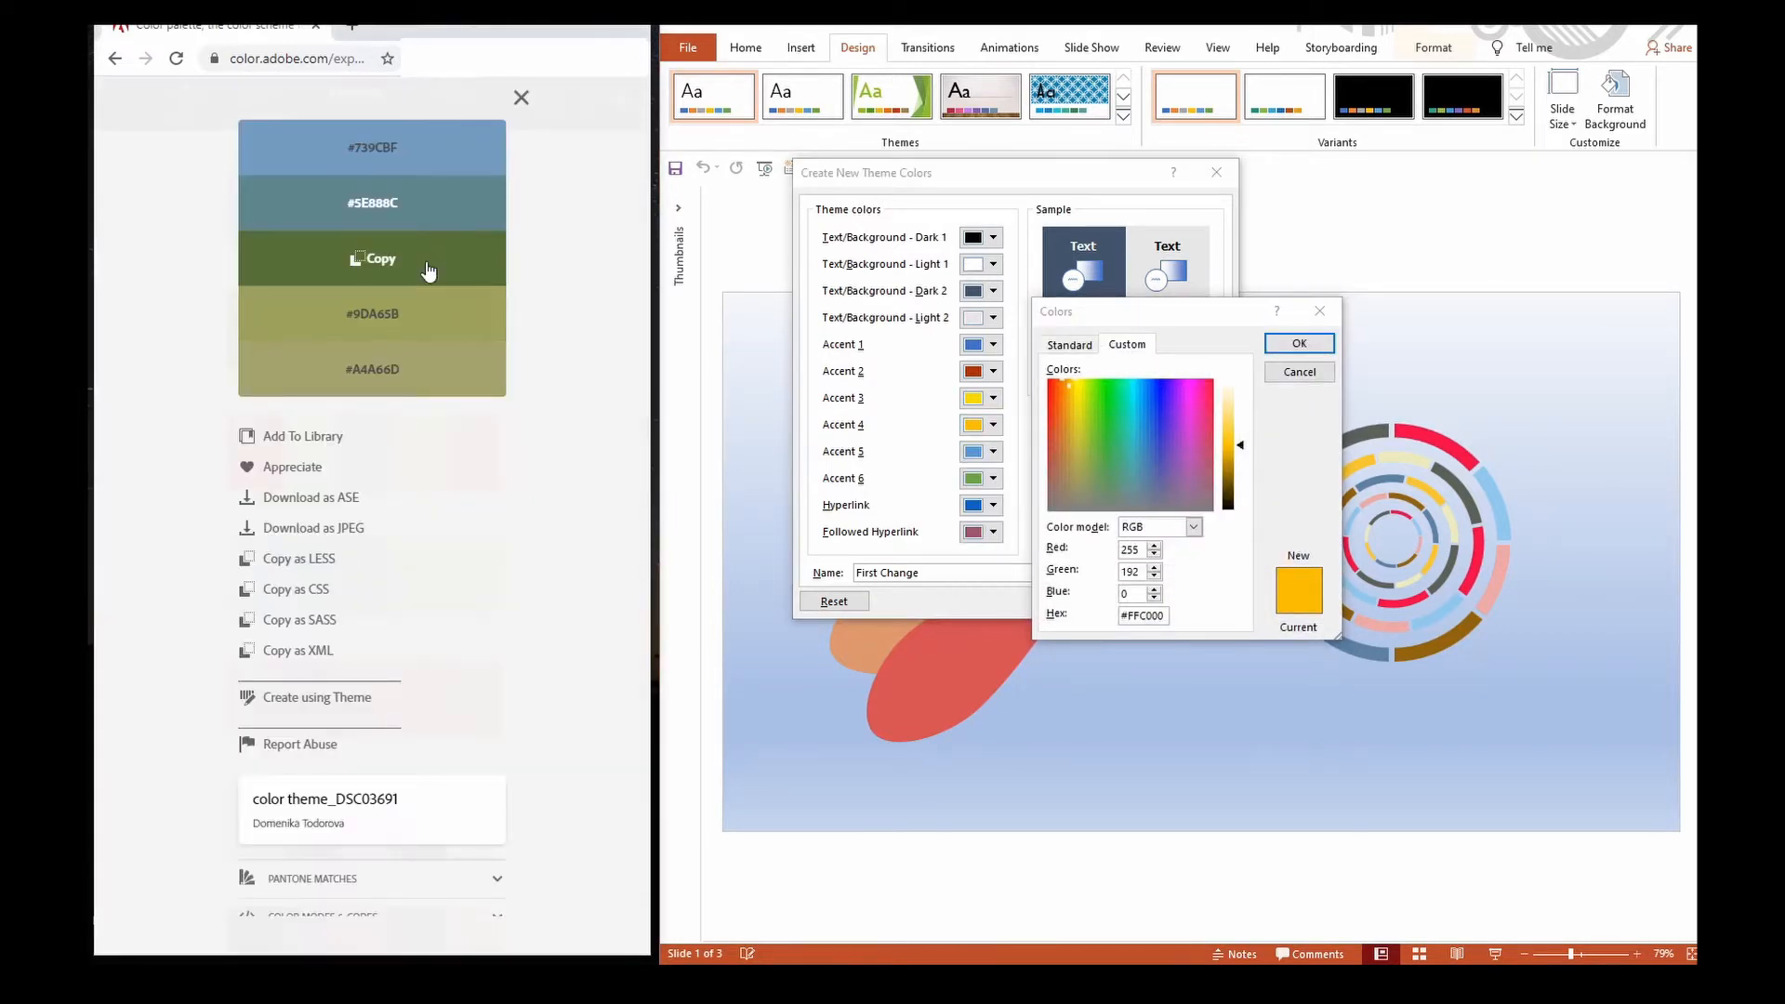
{"action": "left_click", "coordinate": [372, 202]}
{"action": "left_click", "coordinate": [1125, 617]}
{"action": "double_click", "coordinate": [1139, 616]}
{"action": "key", "text": "ctrl+v"}
{"action": "left_click", "coordinate": [1299, 344]}
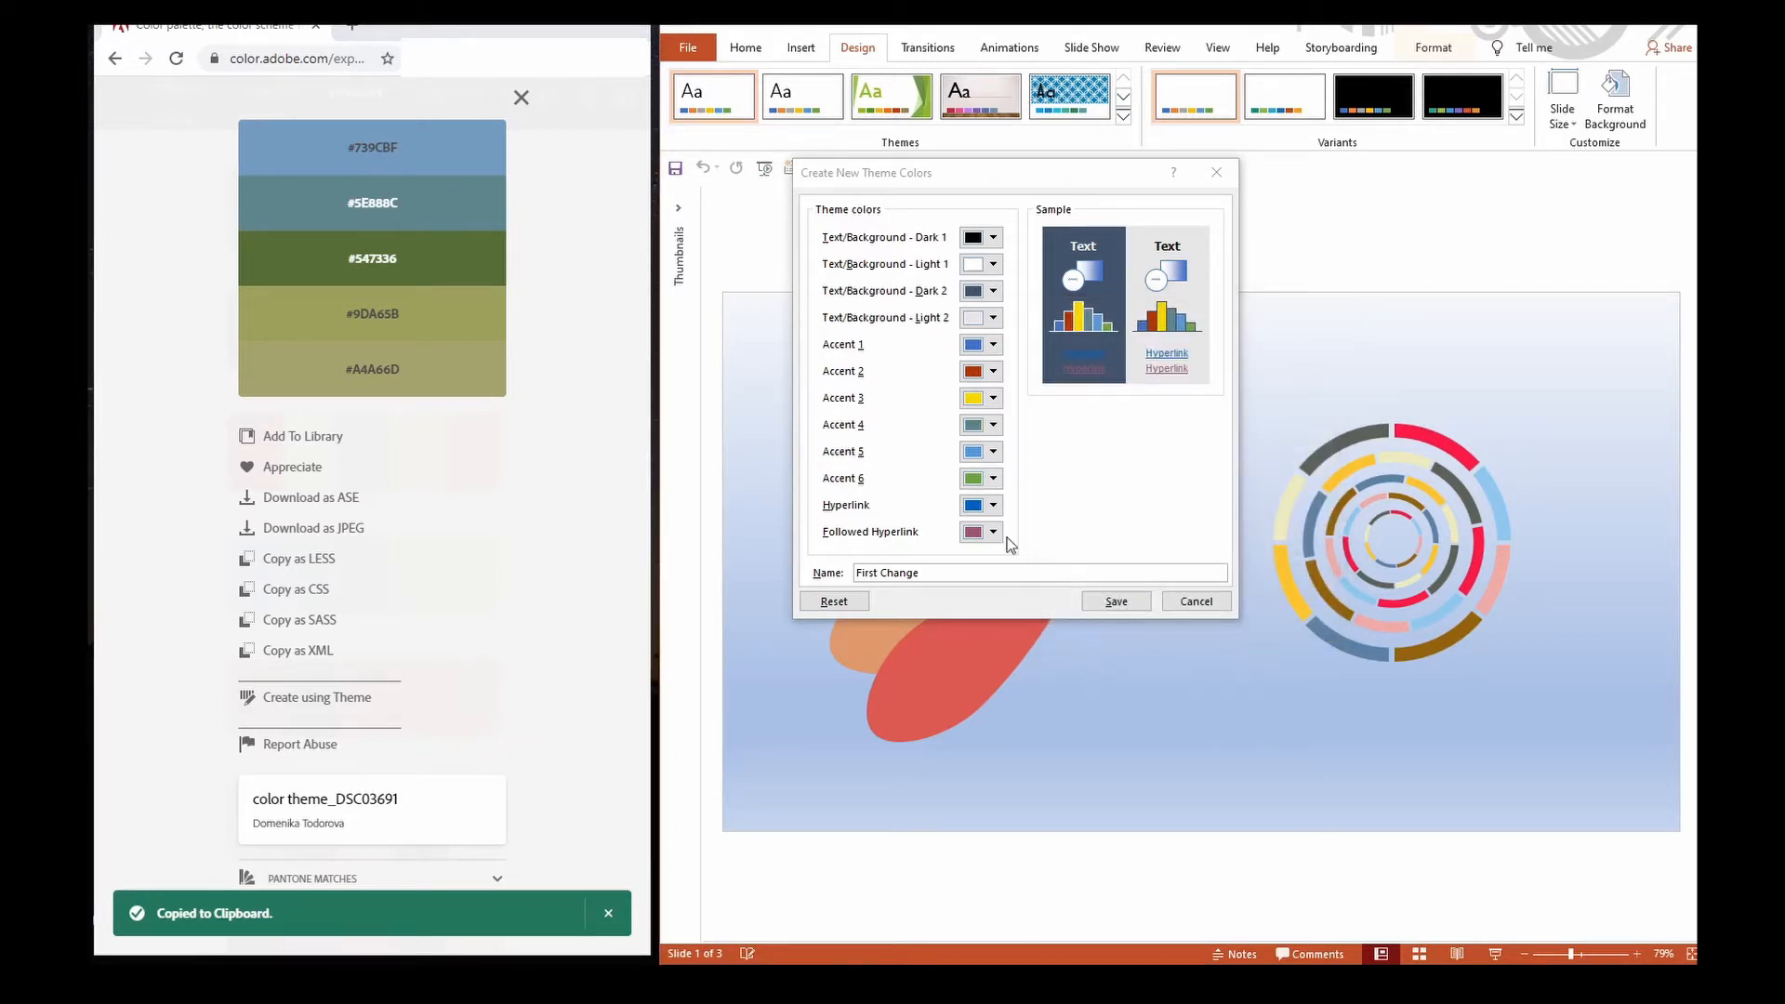
Step: Set Accent 5 to the light orange #F2B872, copied from the navy, orange and brown palette in Adobe Color
{"action": "left_click", "coordinate": [974, 453]}
{"action": "left_click", "coordinate": [1031, 654]}
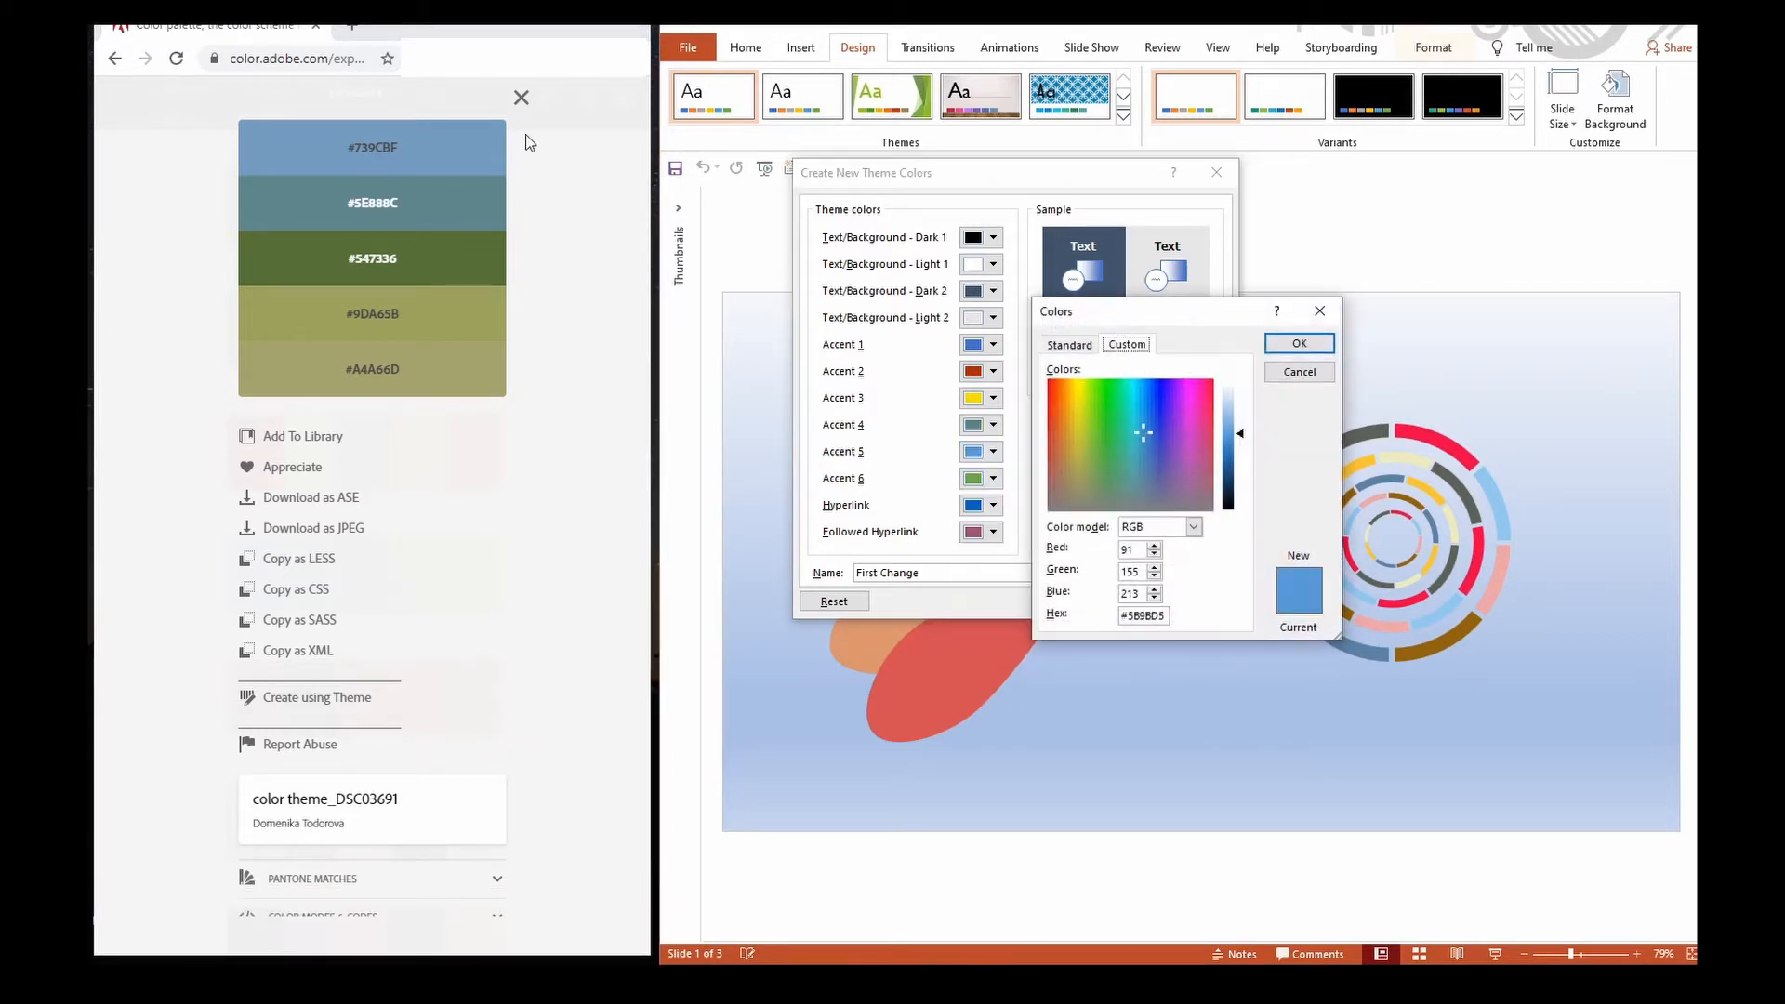
{"action": "left_click", "coordinate": [521, 98]}
{"action": "scroll", "coordinate": [362, 626], "scroll_direction": "down", "scroll_amount": 5}
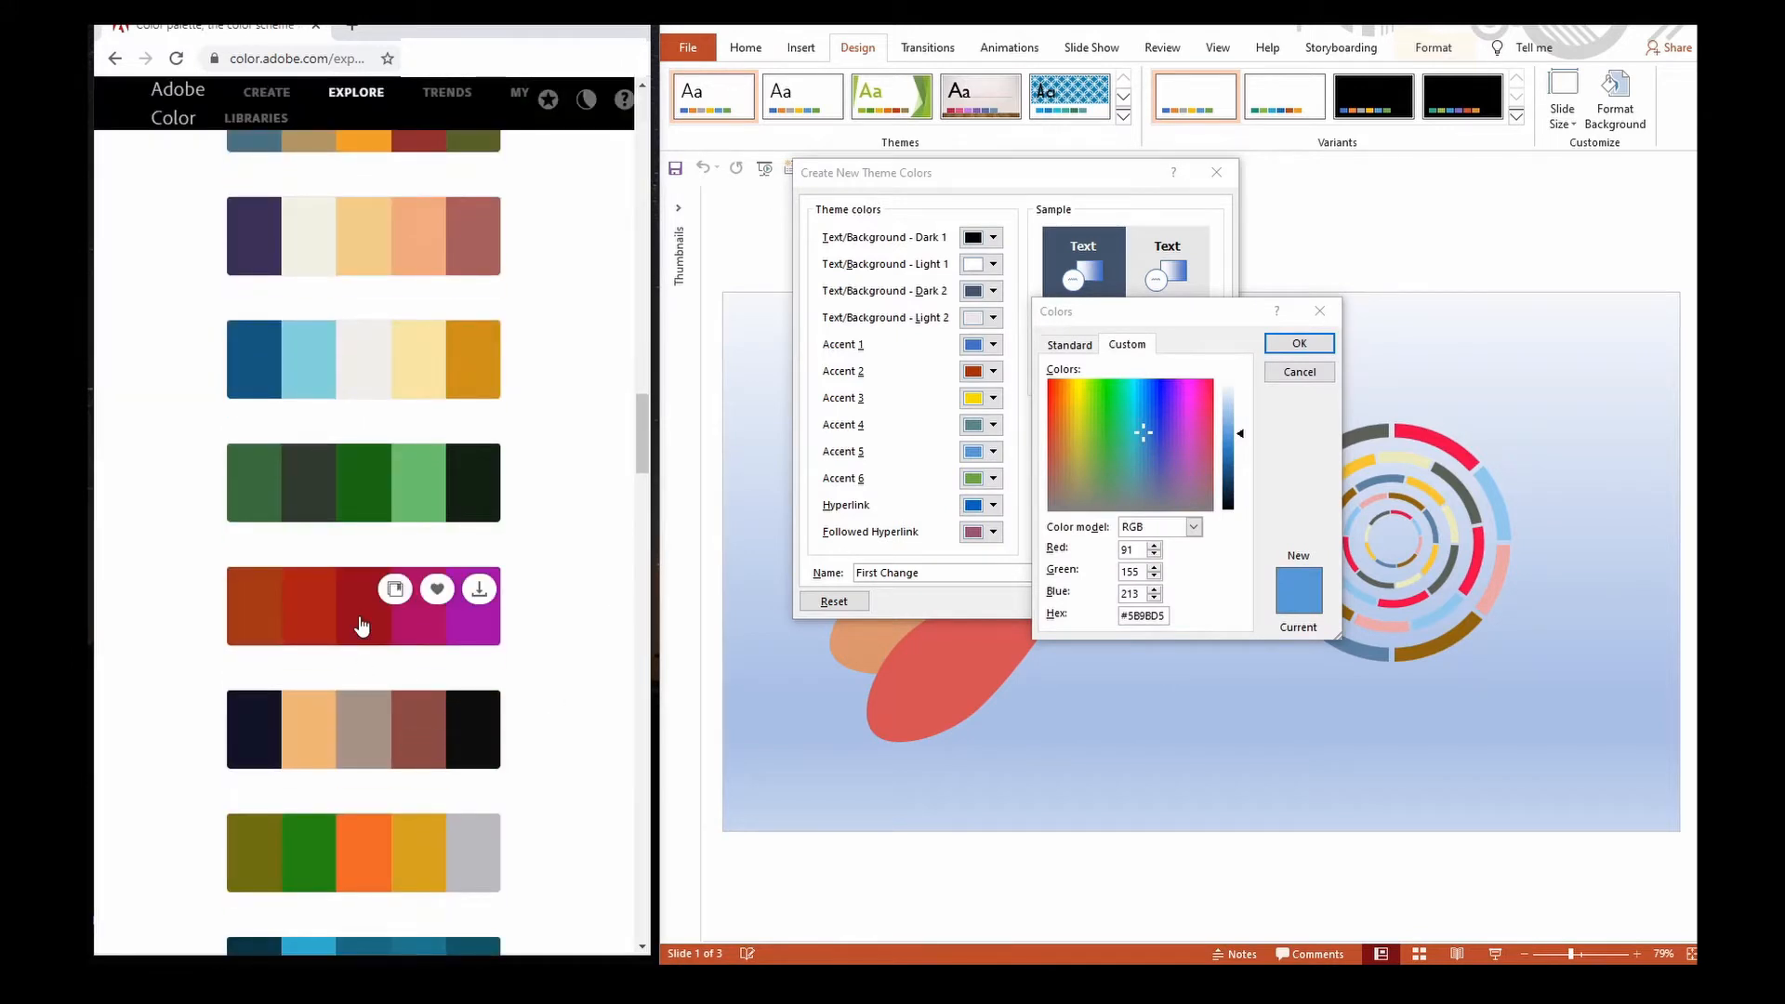
{"action": "left_click", "coordinate": [349, 753]}
{"action": "left_click", "coordinate": [432, 203]}
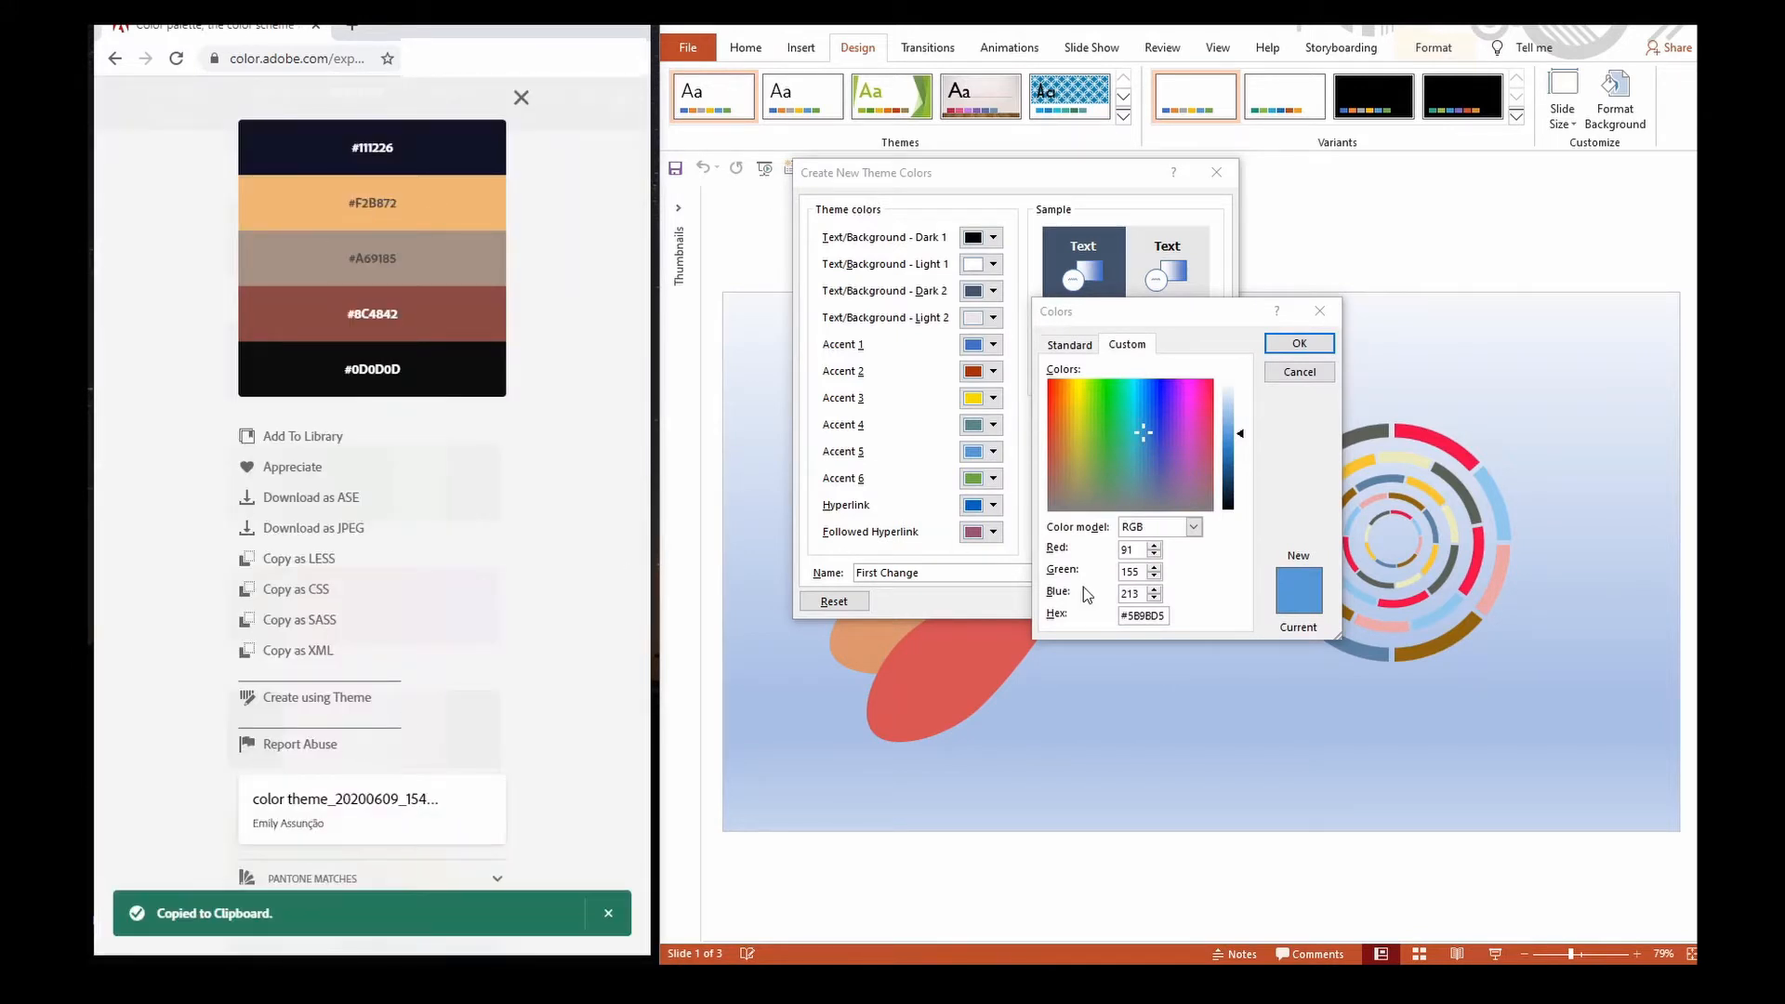
{"action": "left_click", "coordinate": [1169, 617]}
{"action": "left_click_drag", "start_coordinate": [1168, 617], "coordinate": [1078, 621]}
{"action": "key", "text": "ctrl+v"}
{"action": "left_click", "coordinate": [1300, 344]}
Step: Set Accent 6 to the dark teal #003640, copied from the Blue_Shades palette in Adobe Color
{"action": "left_click", "coordinate": [983, 483]}
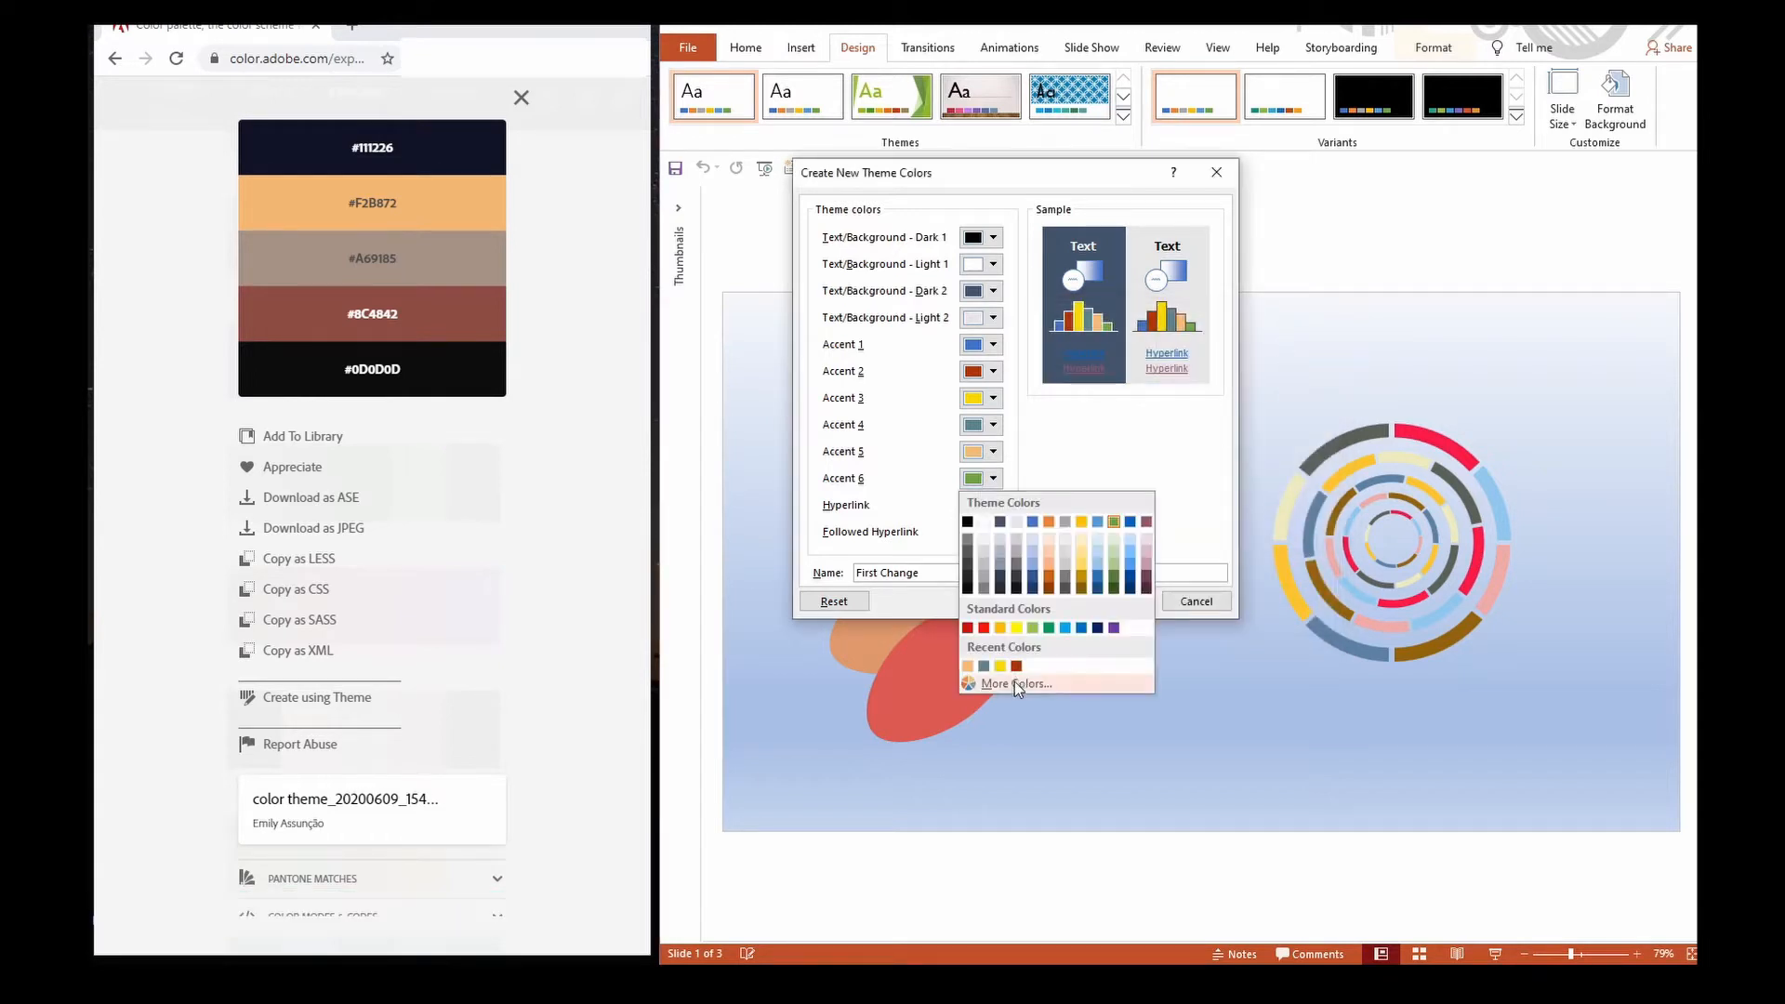
{"action": "left_click", "coordinate": [1015, 685]}
{"action": "key", "text": "Escape"}
{"action": "scroll", "coordinate": [474, 212], "scroll_direction": "down", "scroll_amount": 3}
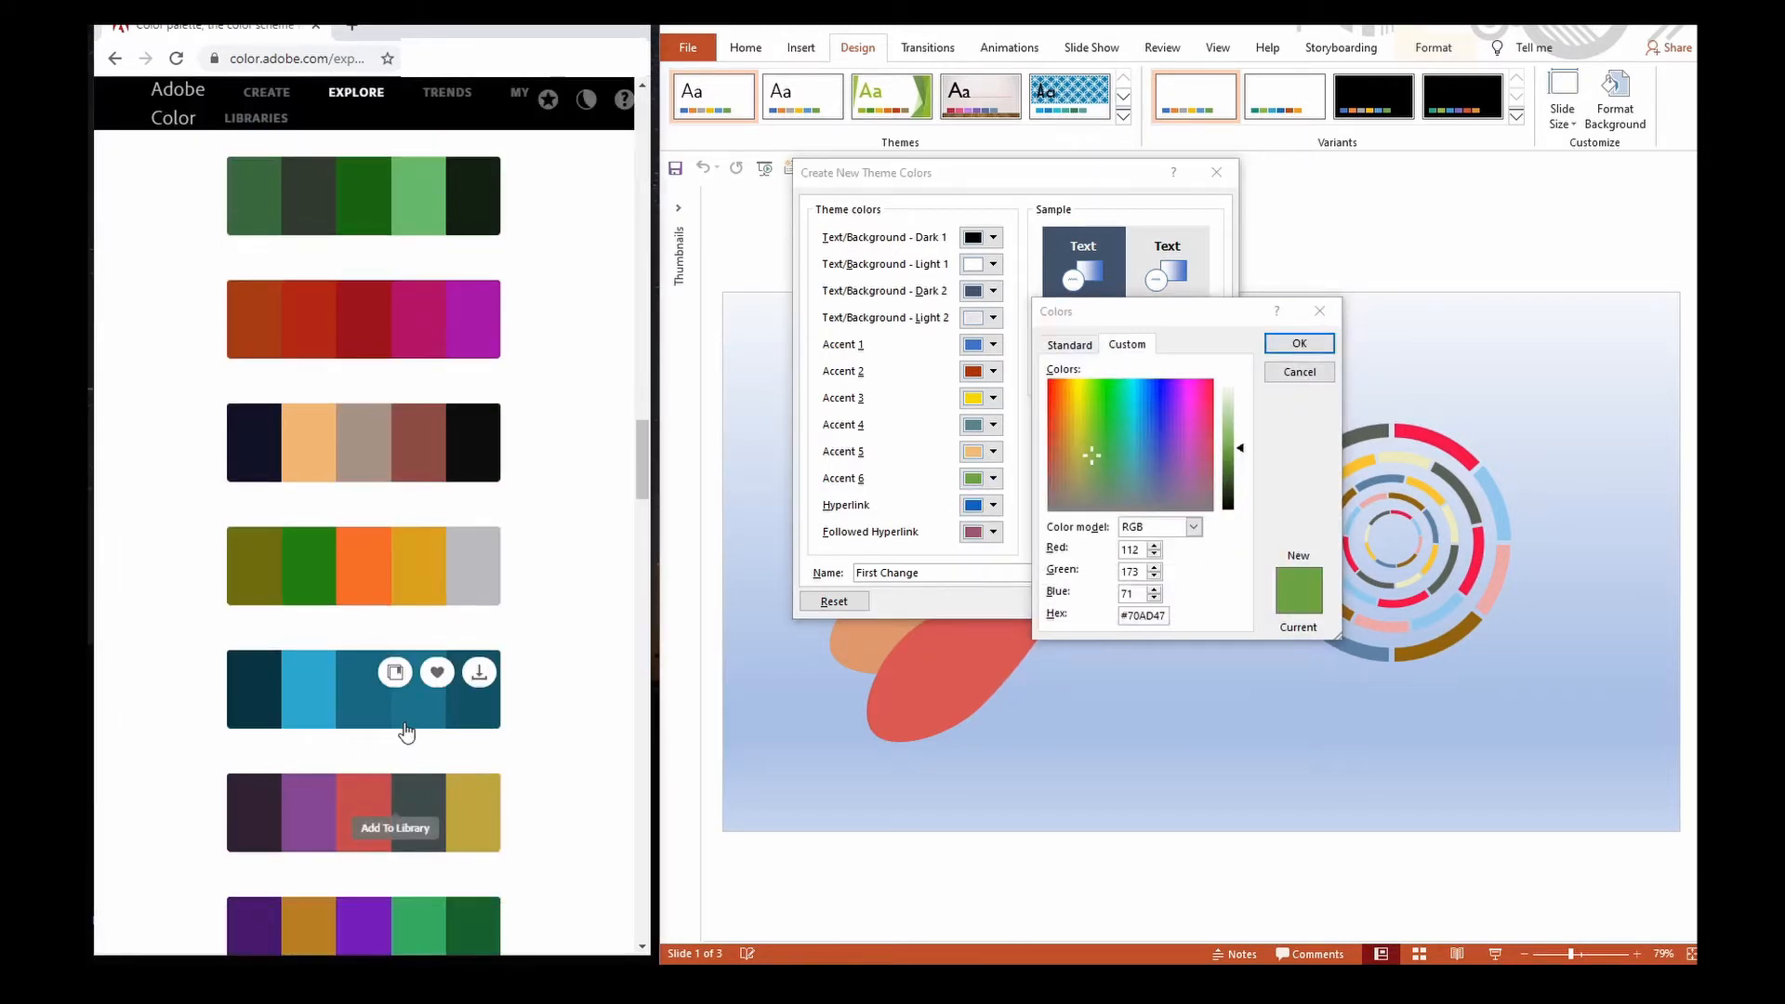
{"action": "left_click", "coordinate": [391, 707]}
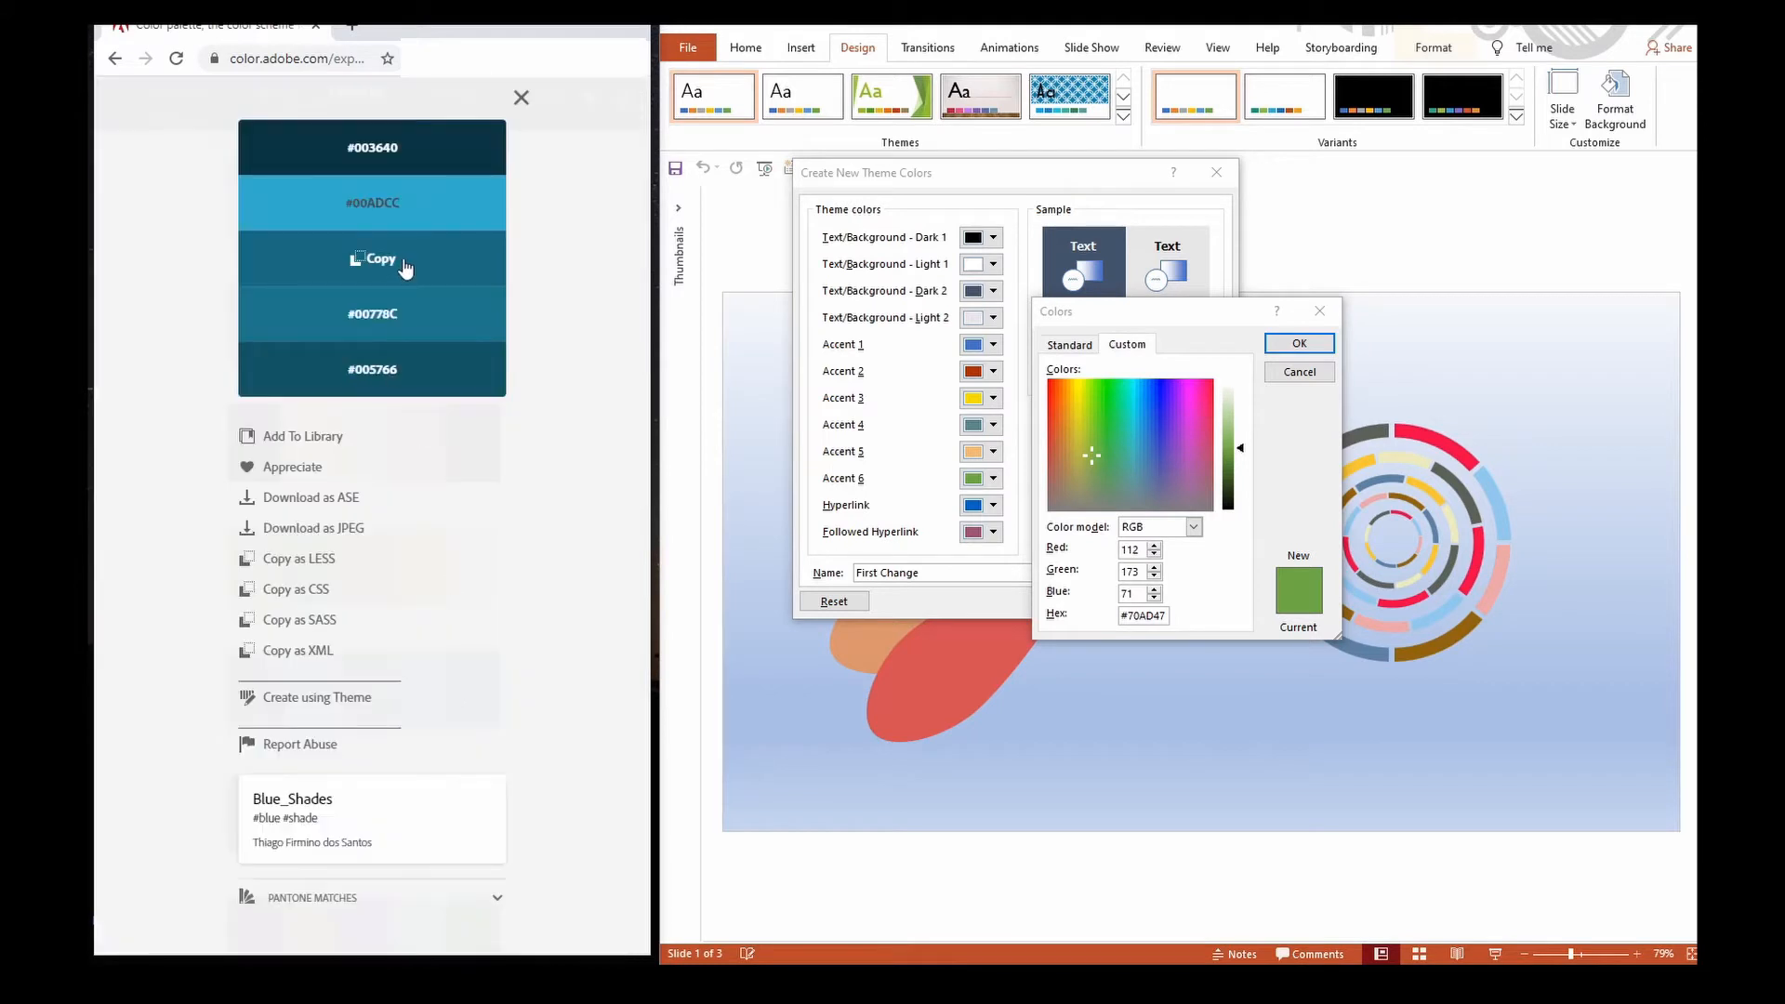
{"action": "left_click", "coordinate": [429, 152]}
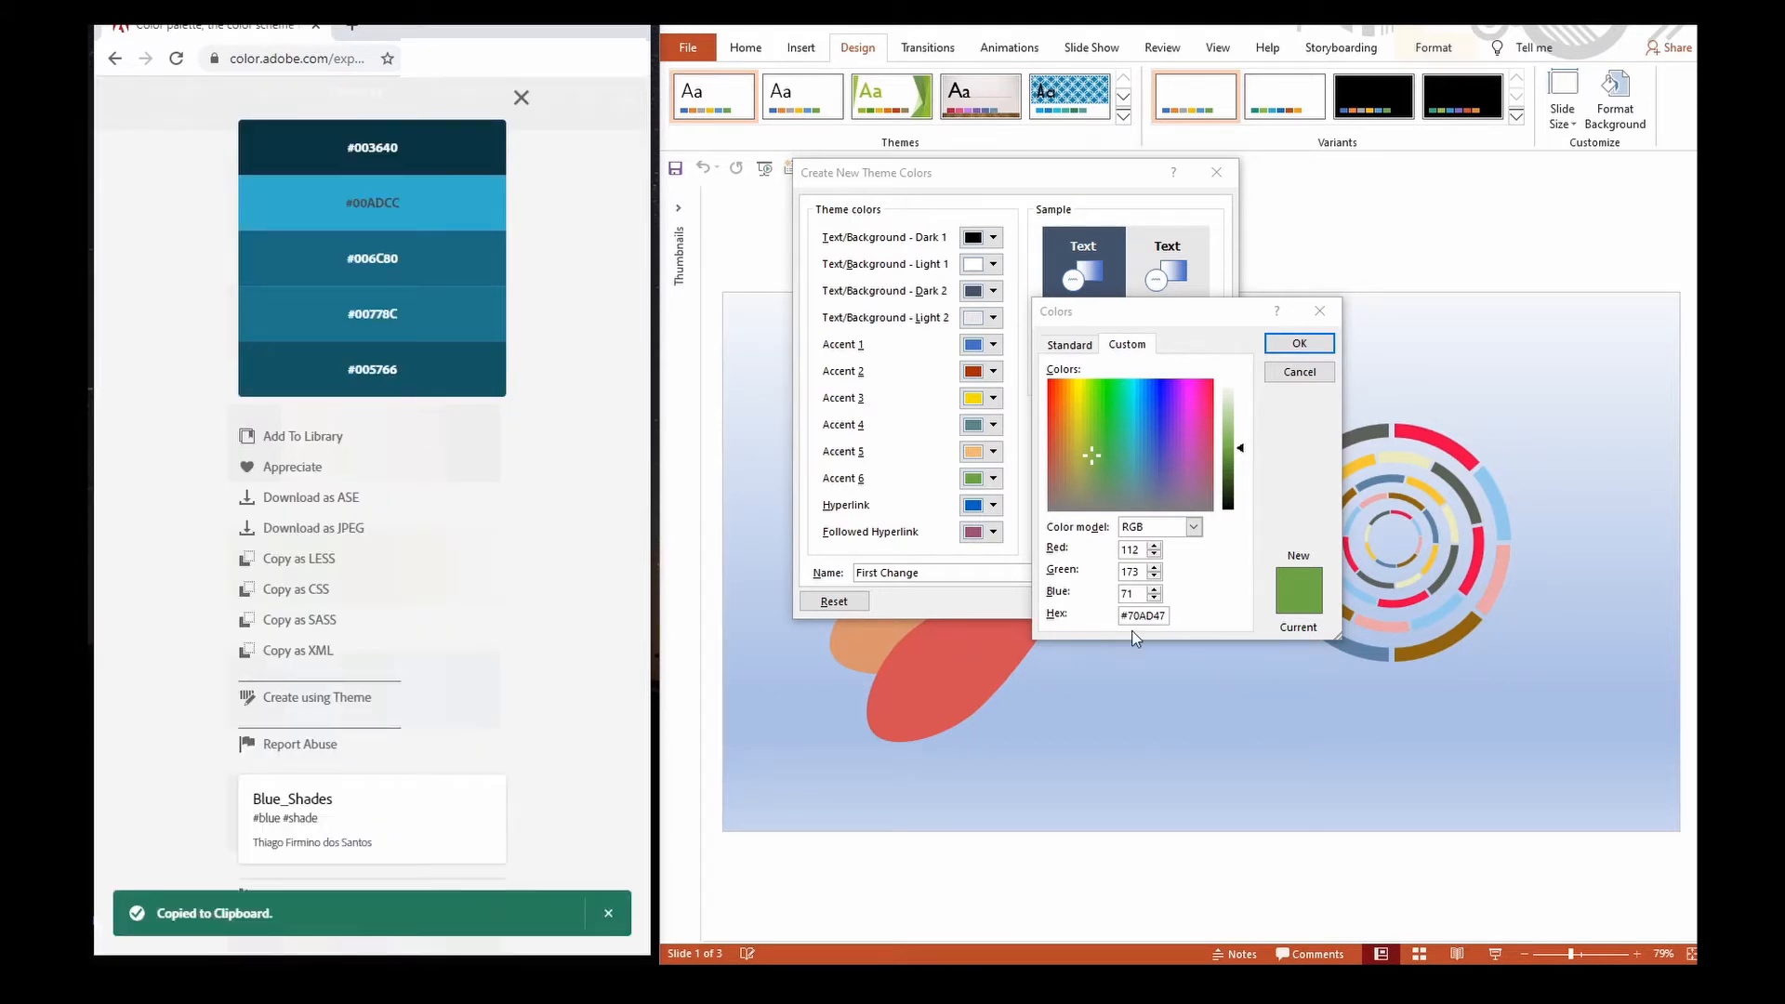
{"action": "left_click", "coordinate": [1128, 620]}
{"action": "triple_click", "coordinate": [1128, 617]}
{"action": "key", "text": "ctrl+v"}
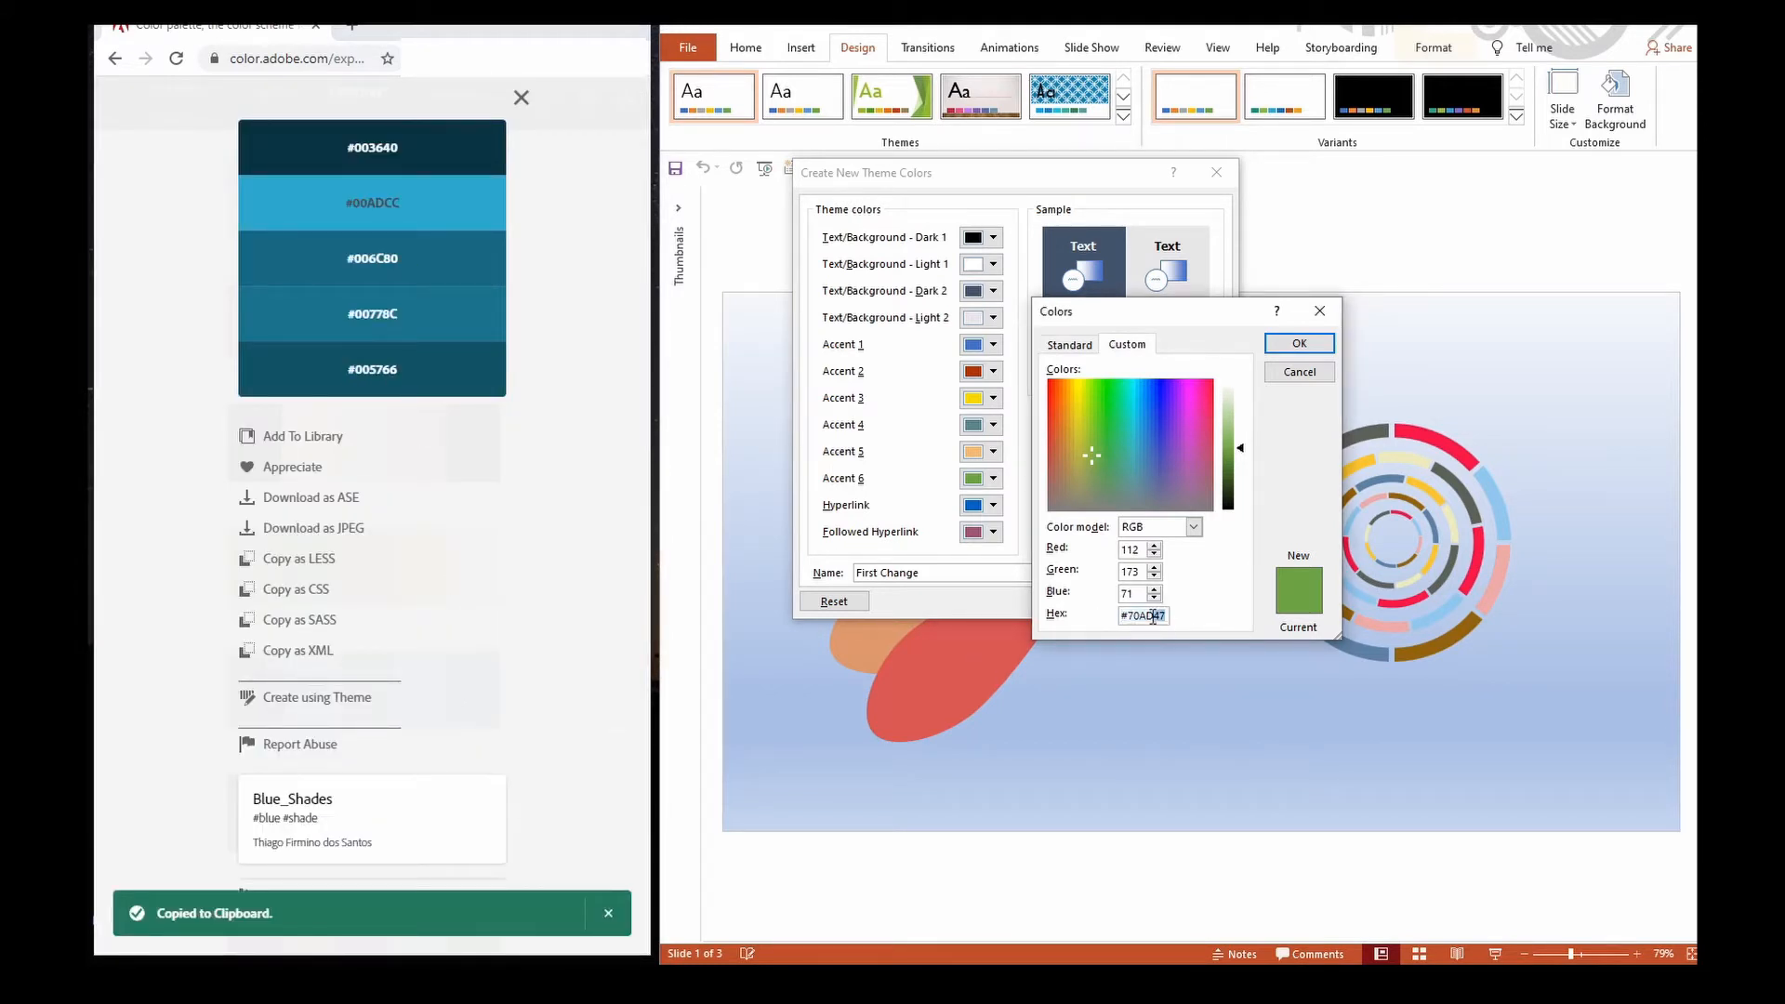
{"action": "left_click", "coordinate": [1300, 343]}
Step: Set Accent 1 to the grey-violet #9292A6, copied from the NewTestHSV New palette in Adobe Color
{"action": "left_click", "coordinate": [993, 344]}
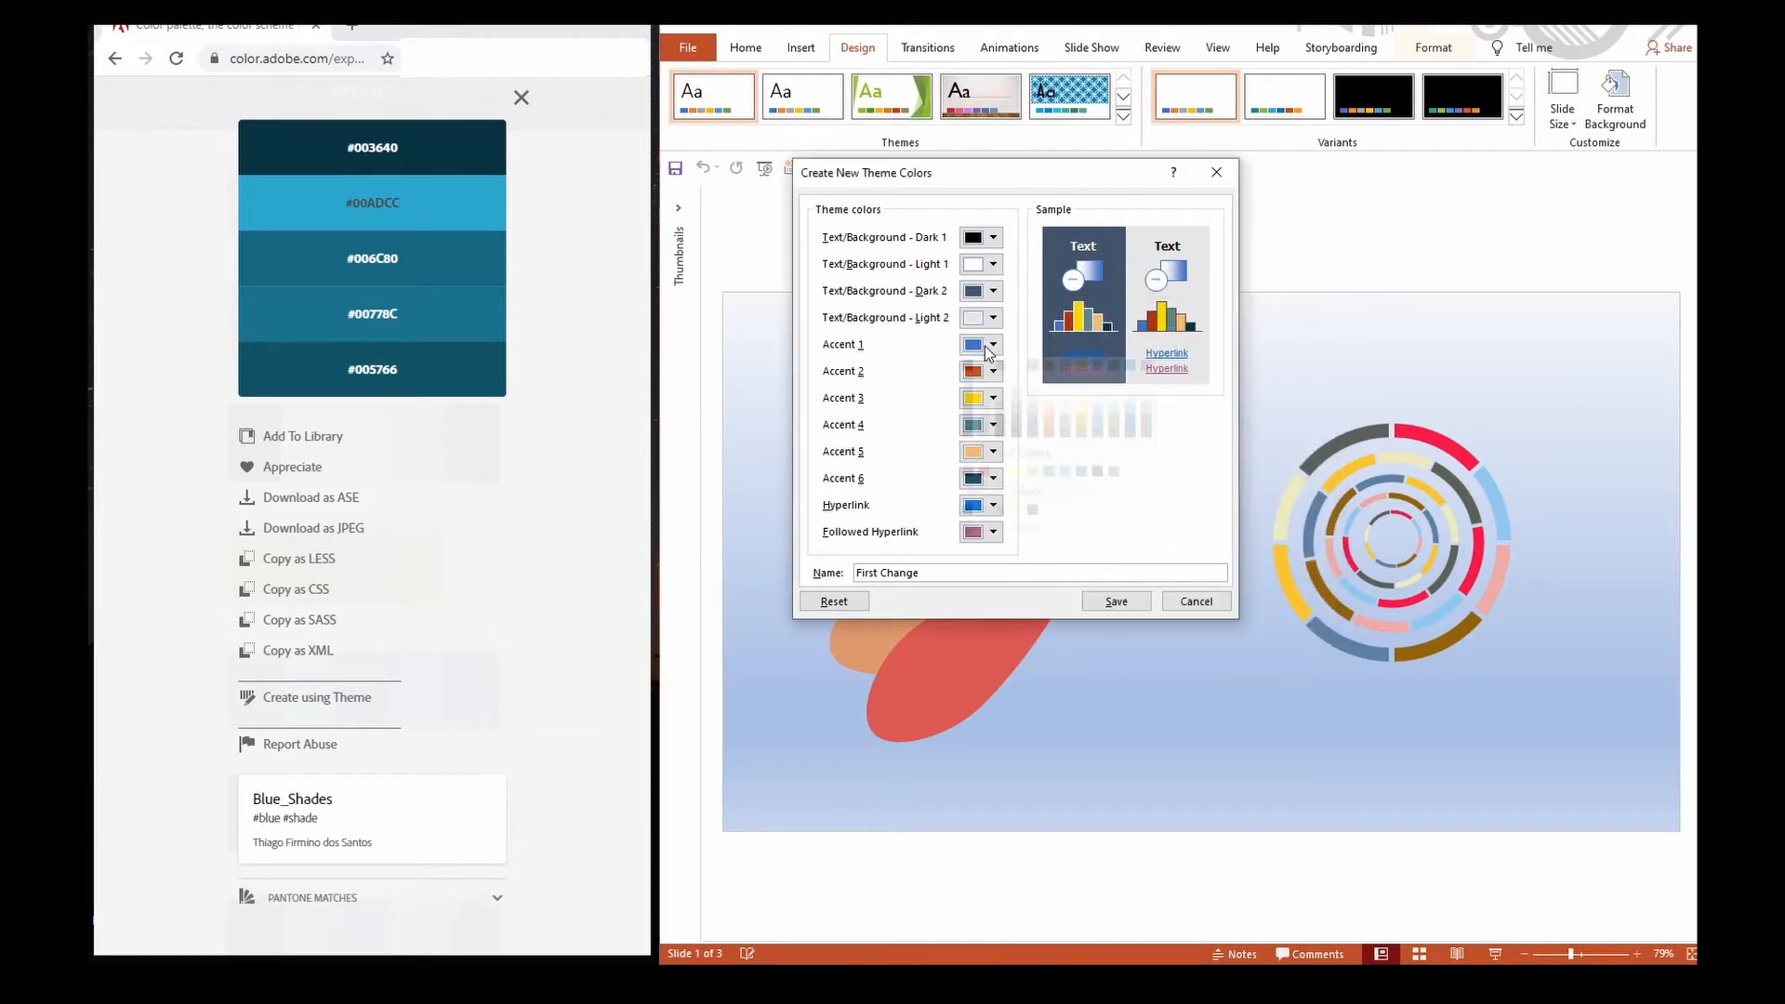
{"action": "left_click", "coordinate": [1004, 554]}
{"action": "left_click", "coordinate": [520, 98]}
{"action": "scroll", "coordinate": [387, 837], "scroll_direction": "down", "scroll_amount": 10}
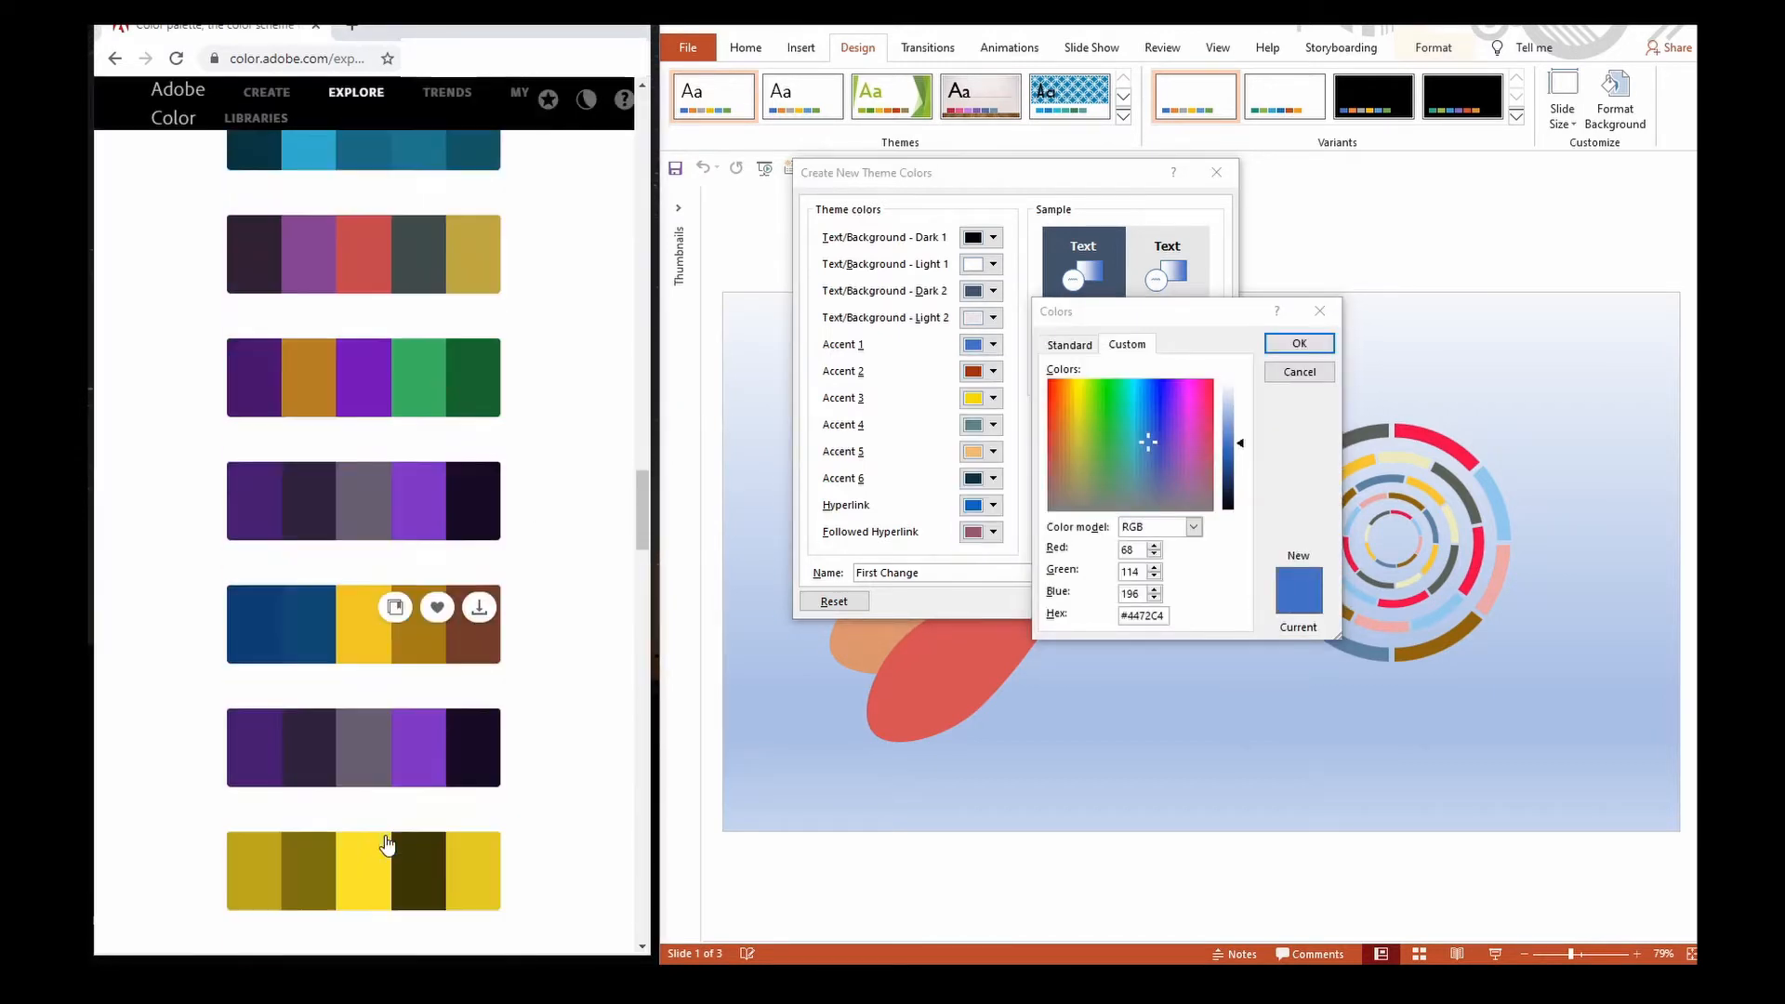
{"action": "left_click", "coordinate": [372, 783]}
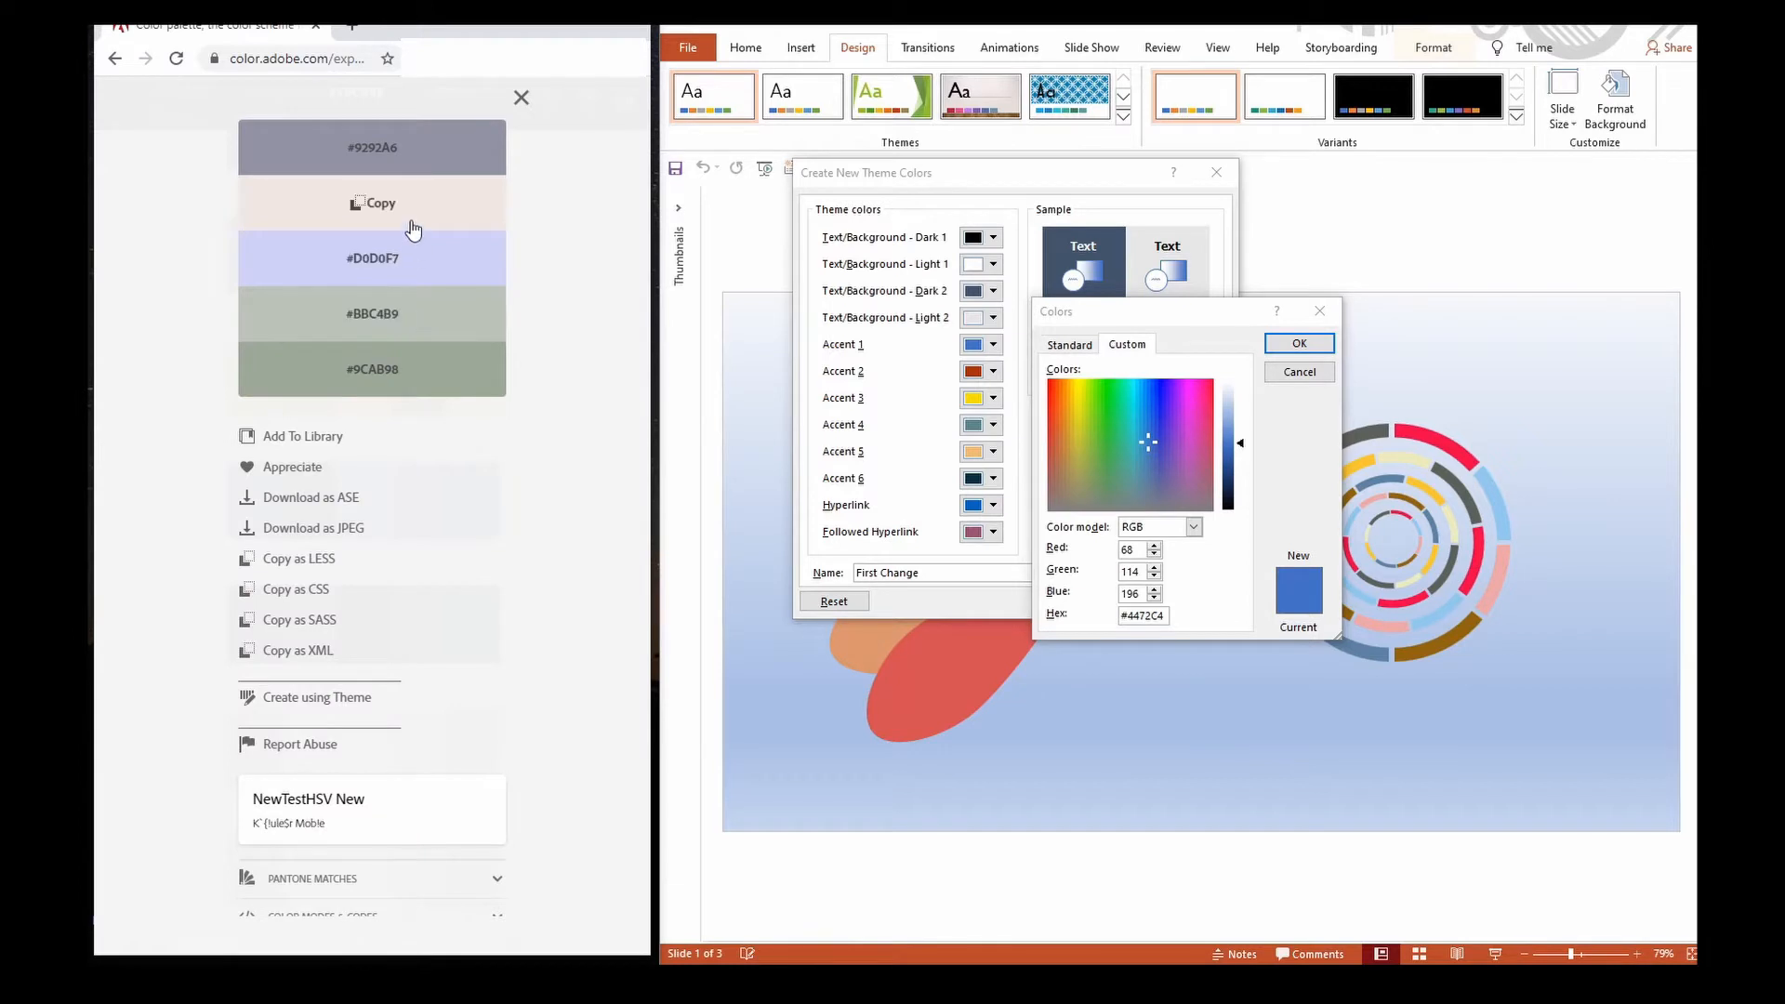
{"action": "left_click", "coordinate": [418, 165]}
{"action": "left_click", "coordinate": [1153, 615]}
{"action": "left_click_drag", "start_coordinate": [1167, 615], "coordinate": [1095, 622]}
{"action": "key", "text": "ctrl+v"}
{"action": "left_click", "coordinate": [1298, 343]}
Step: Save the custom theme colors and apply the First Change color set to the presentation
{"action": "left_click", "coordinate": [1116, 602]}
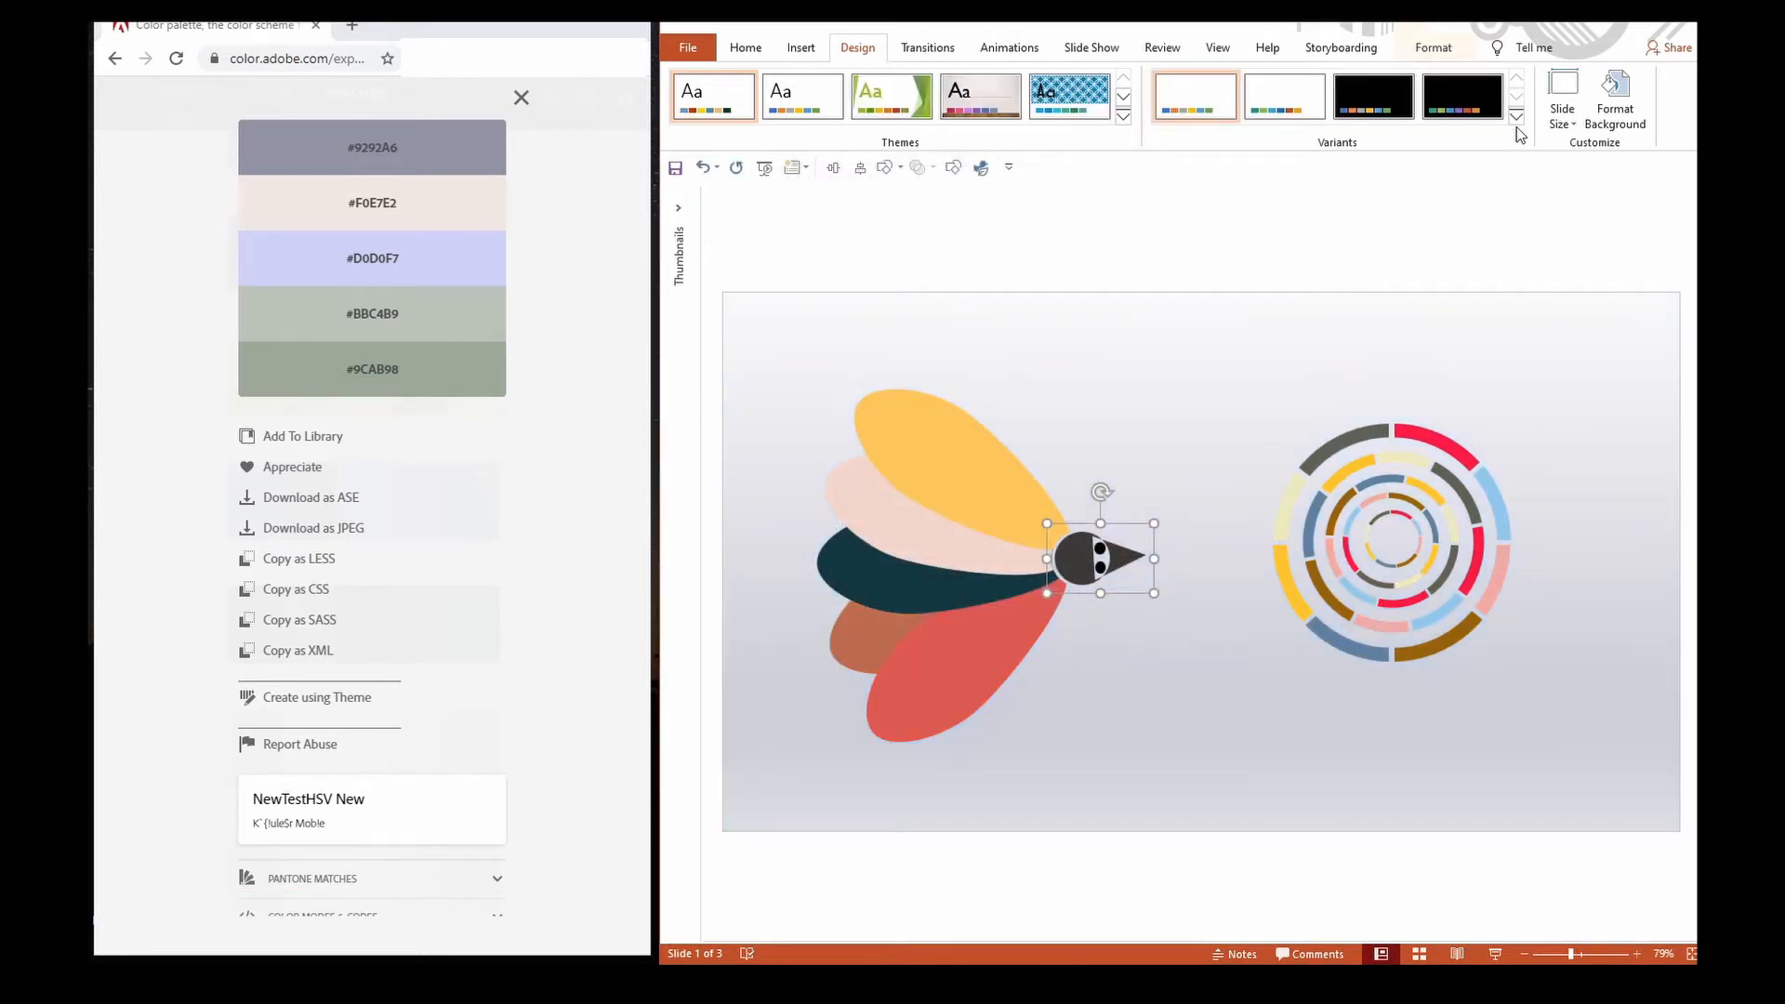
{"action": "left_click", "coordinate": [1515, 119]}
{"action": "mouse_move", "coordinate": [1516, 135]}
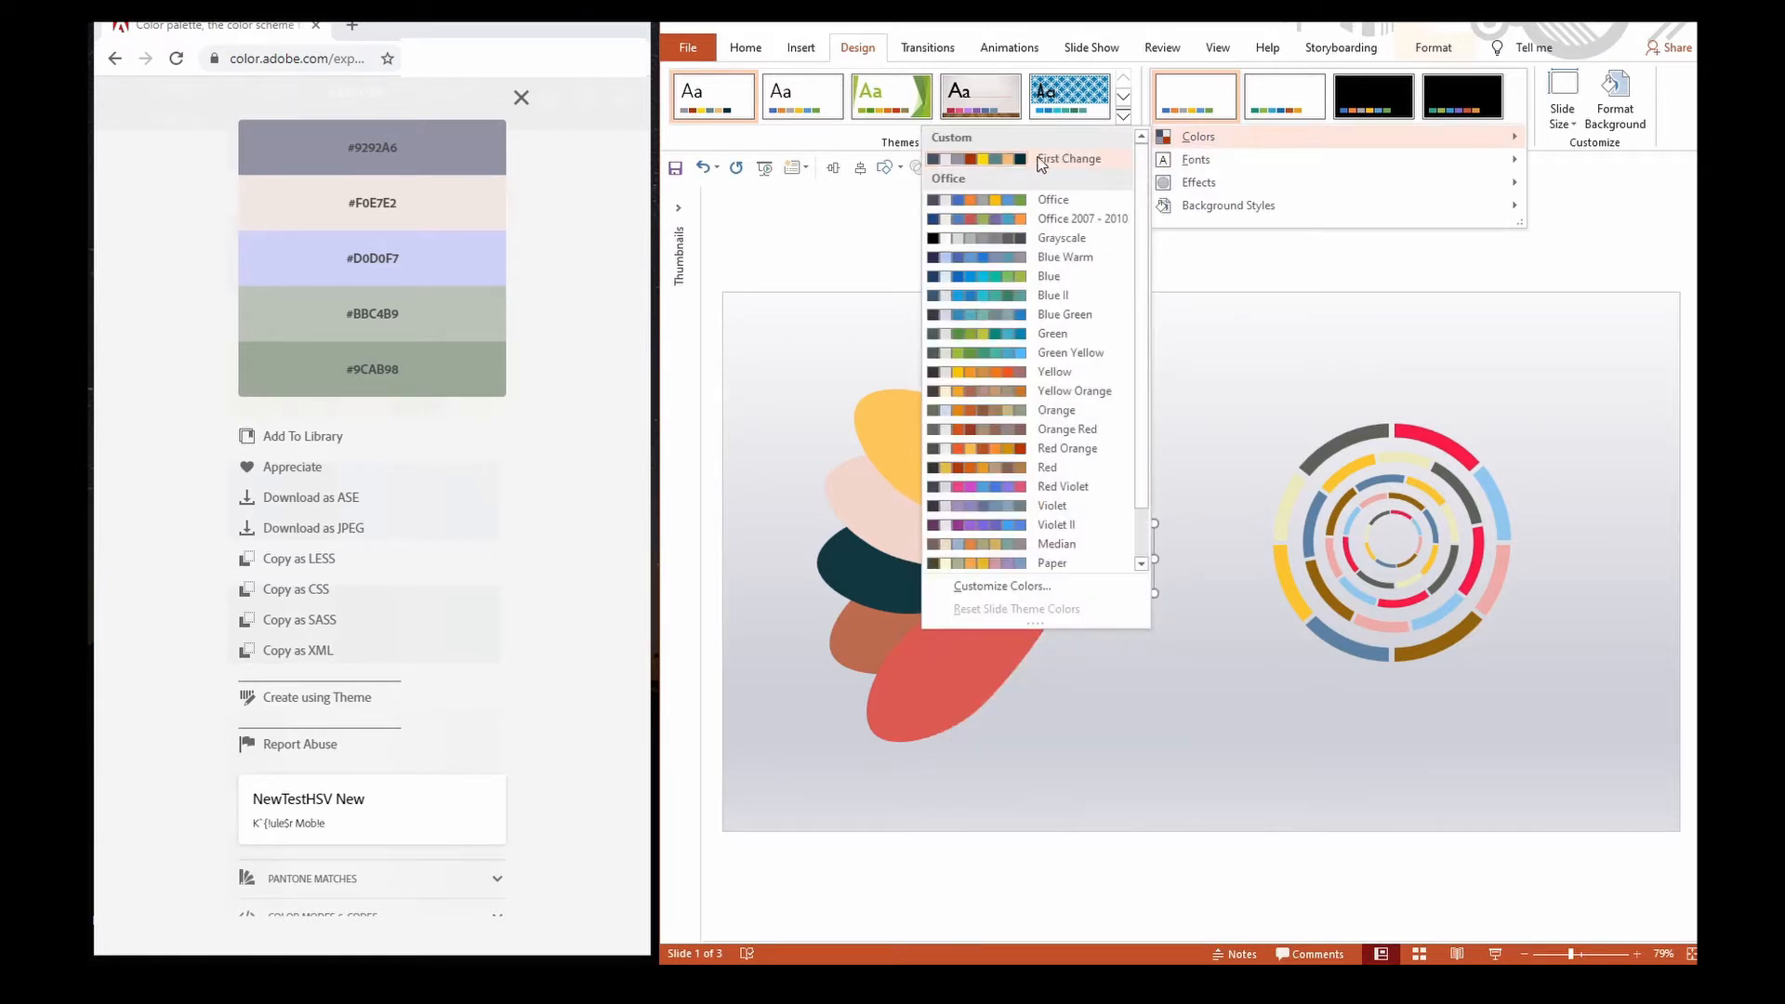
{"action": "left_click", "coordinate": [1047, 160]}
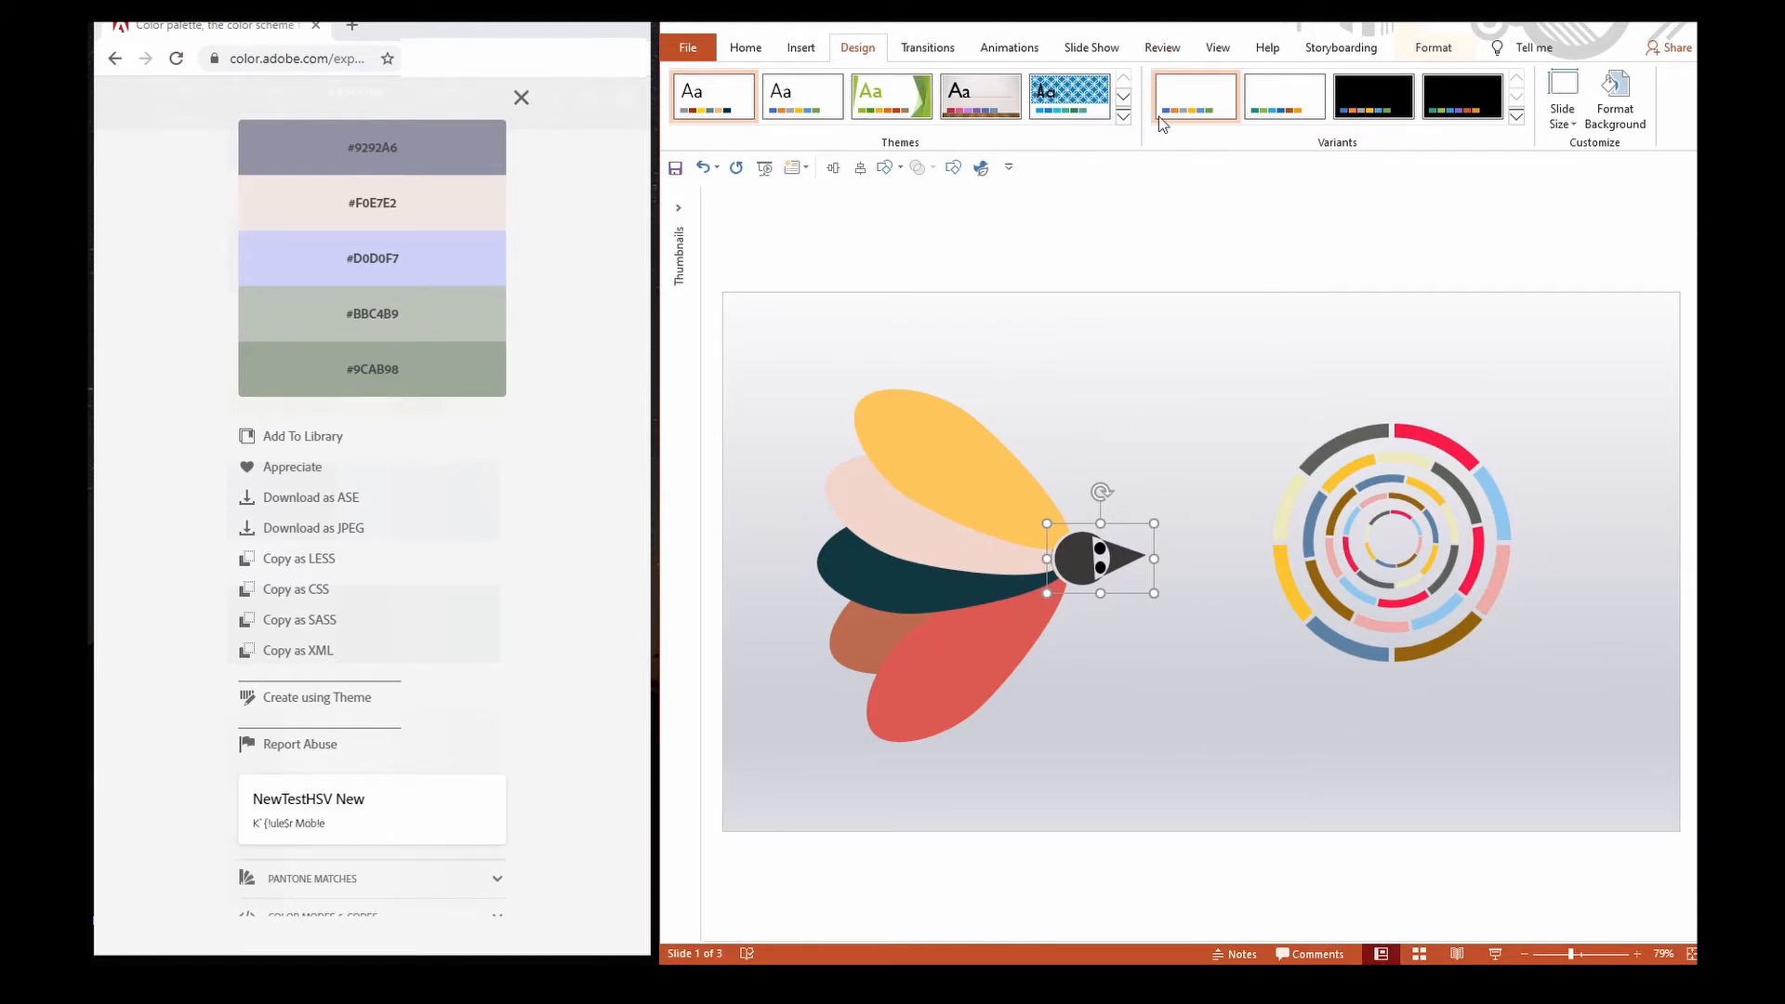
Step: Recolor the bird's head with a brown fill from the theme colors
{"action": "left_click", "coordinate": [1432, 47]}
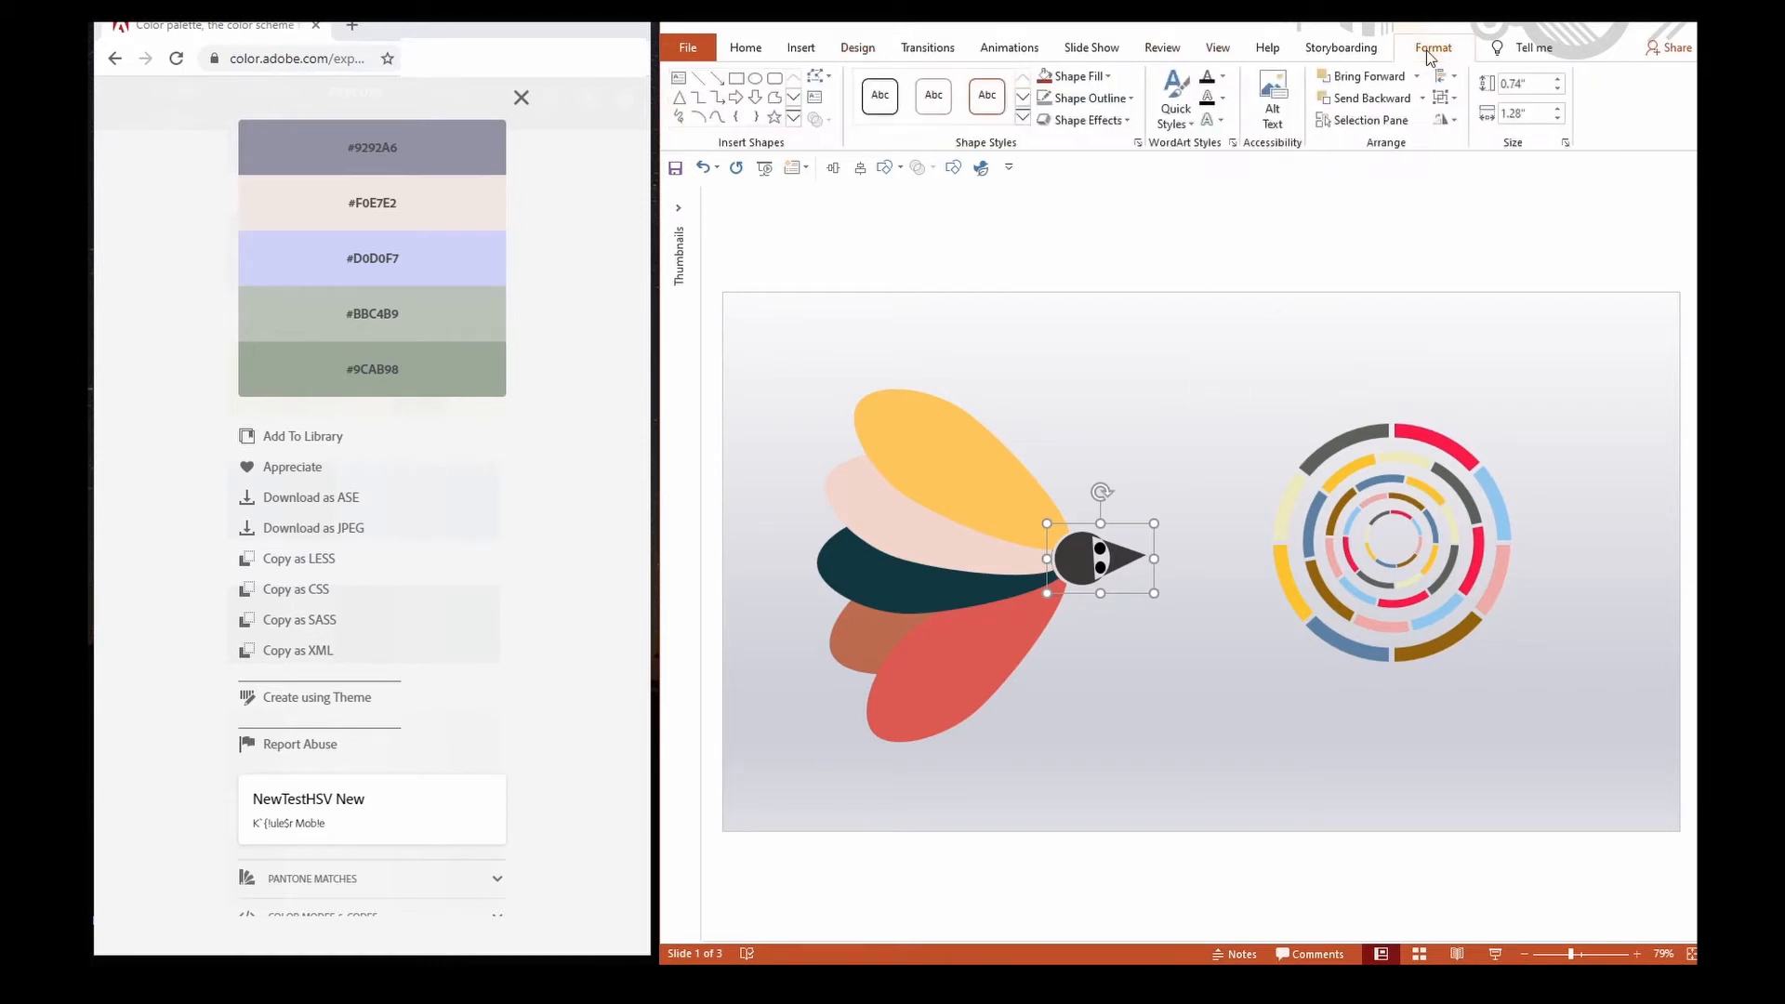
{"action": "left_click", "coordinate": [1074, 78]}
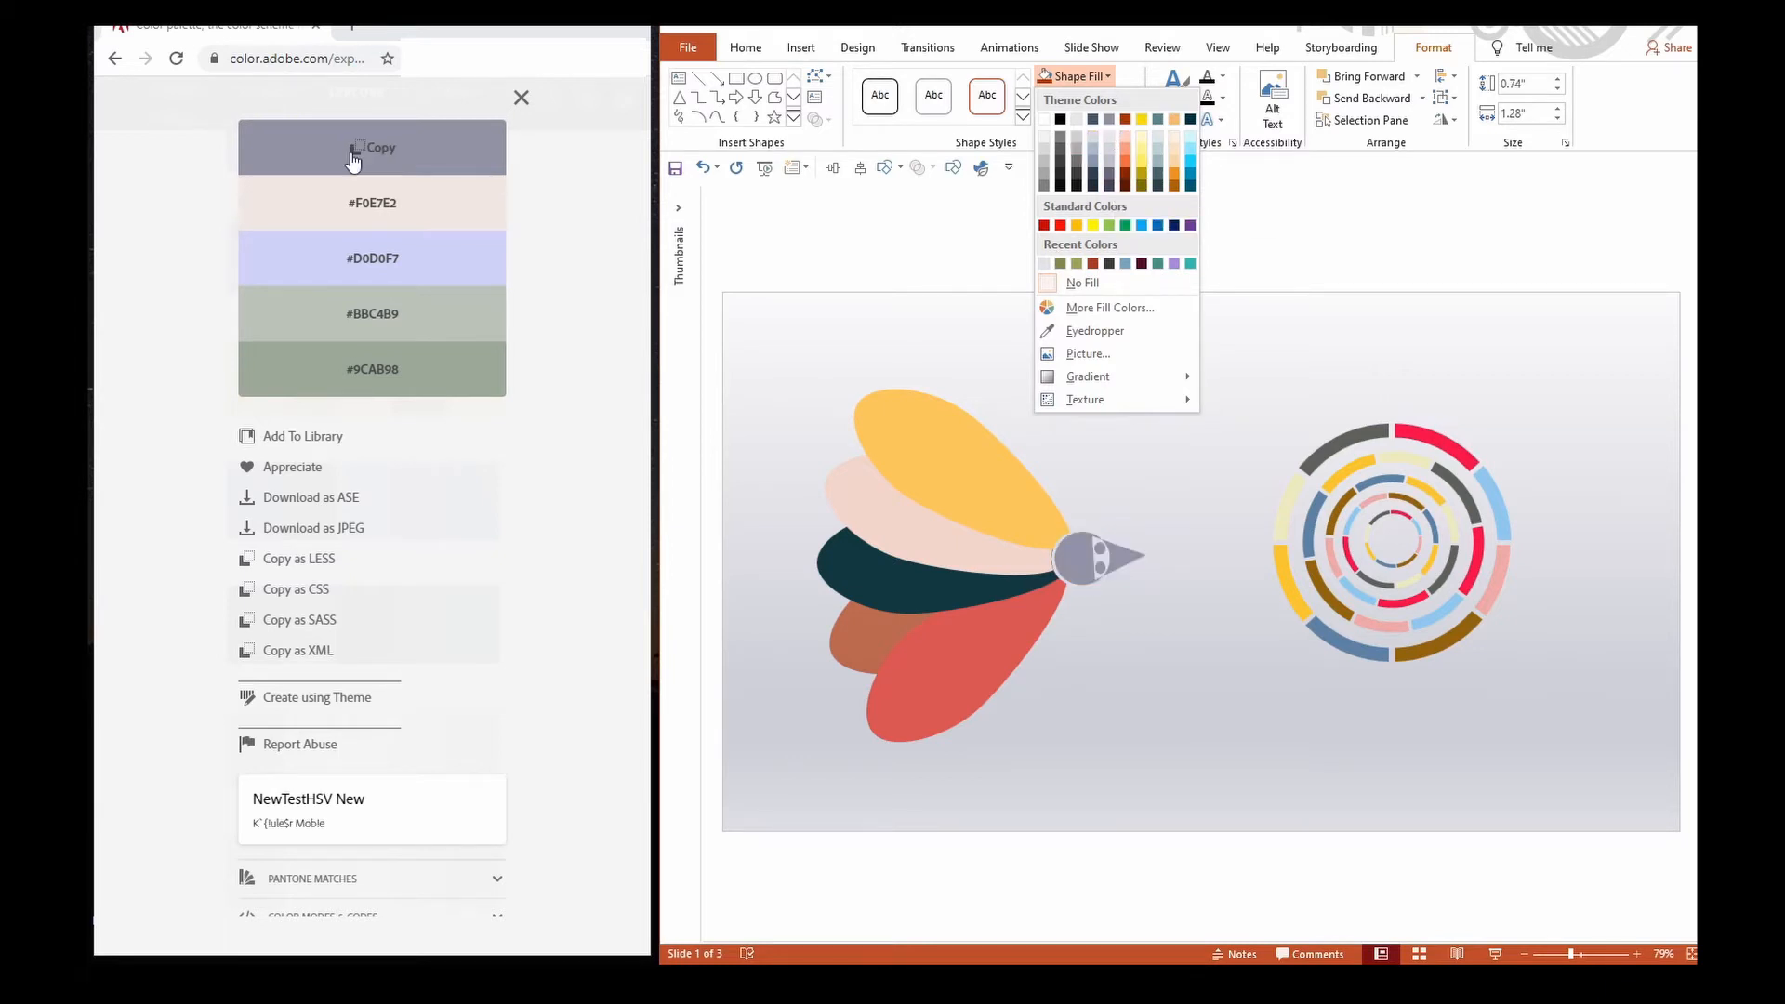
{"action": "left_click", "coordinate": [523, 99]}
{"action": "left_click", "coordinate": [413, 713]}
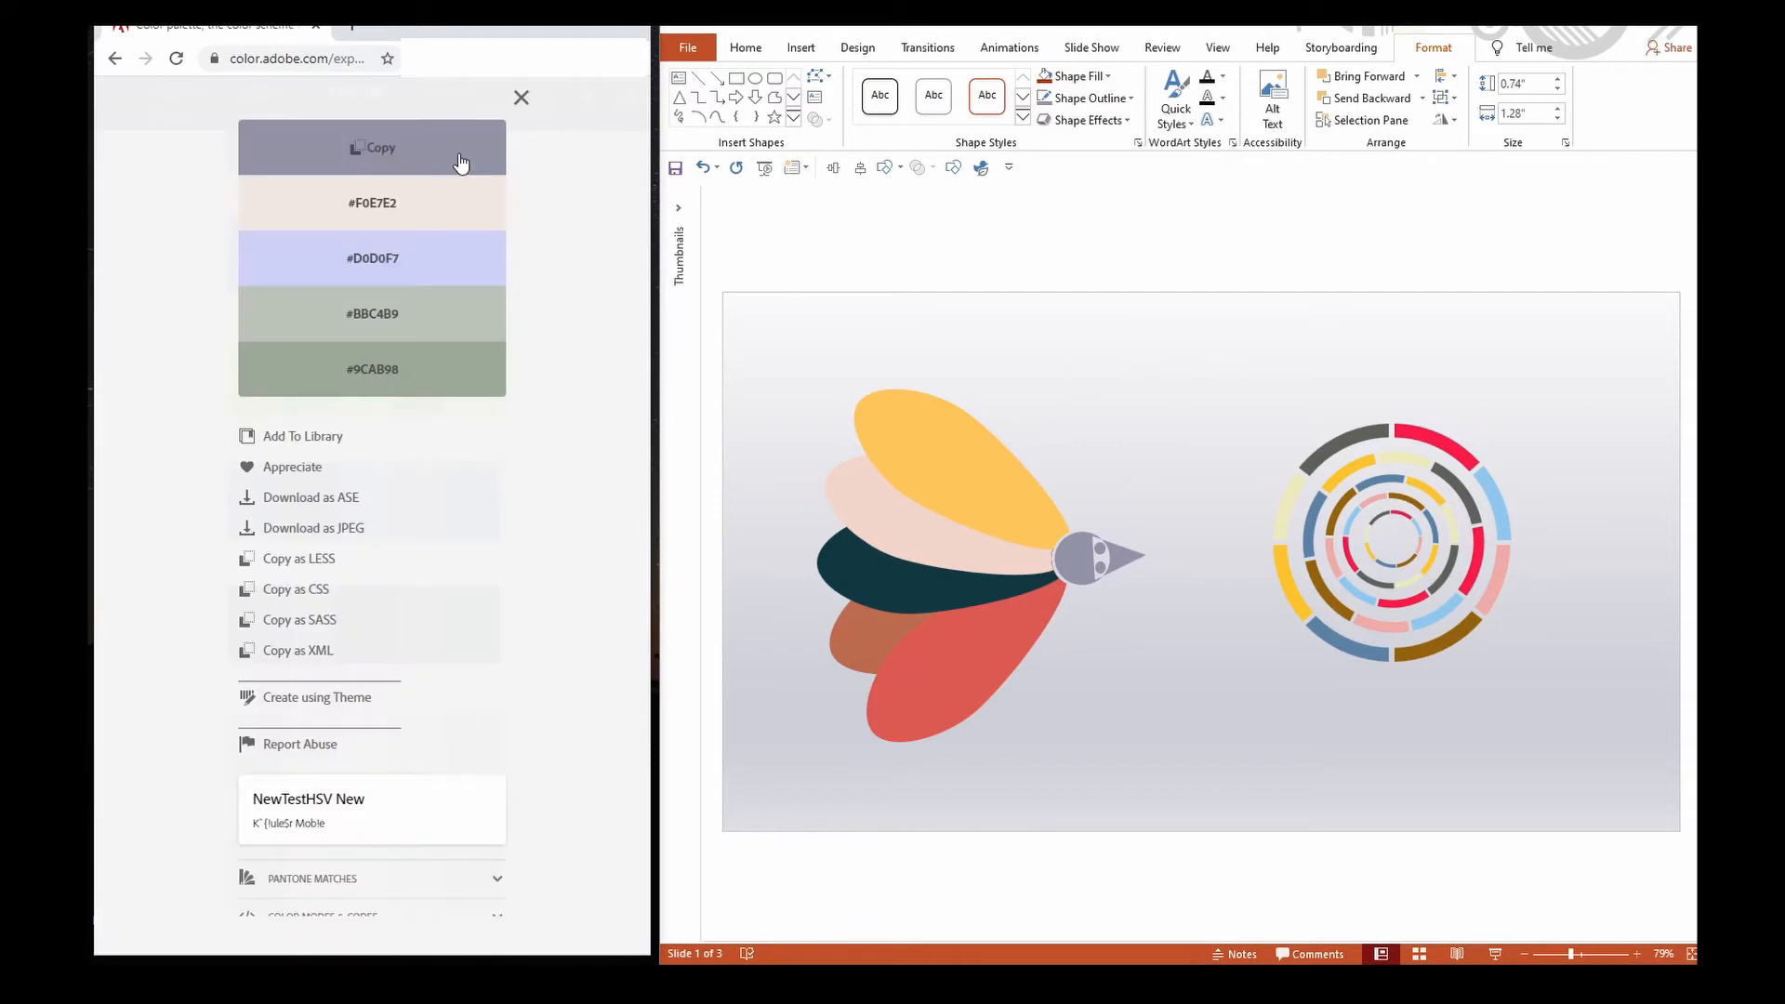
{"action": "left_click", "coordinate": [1089, 76]}
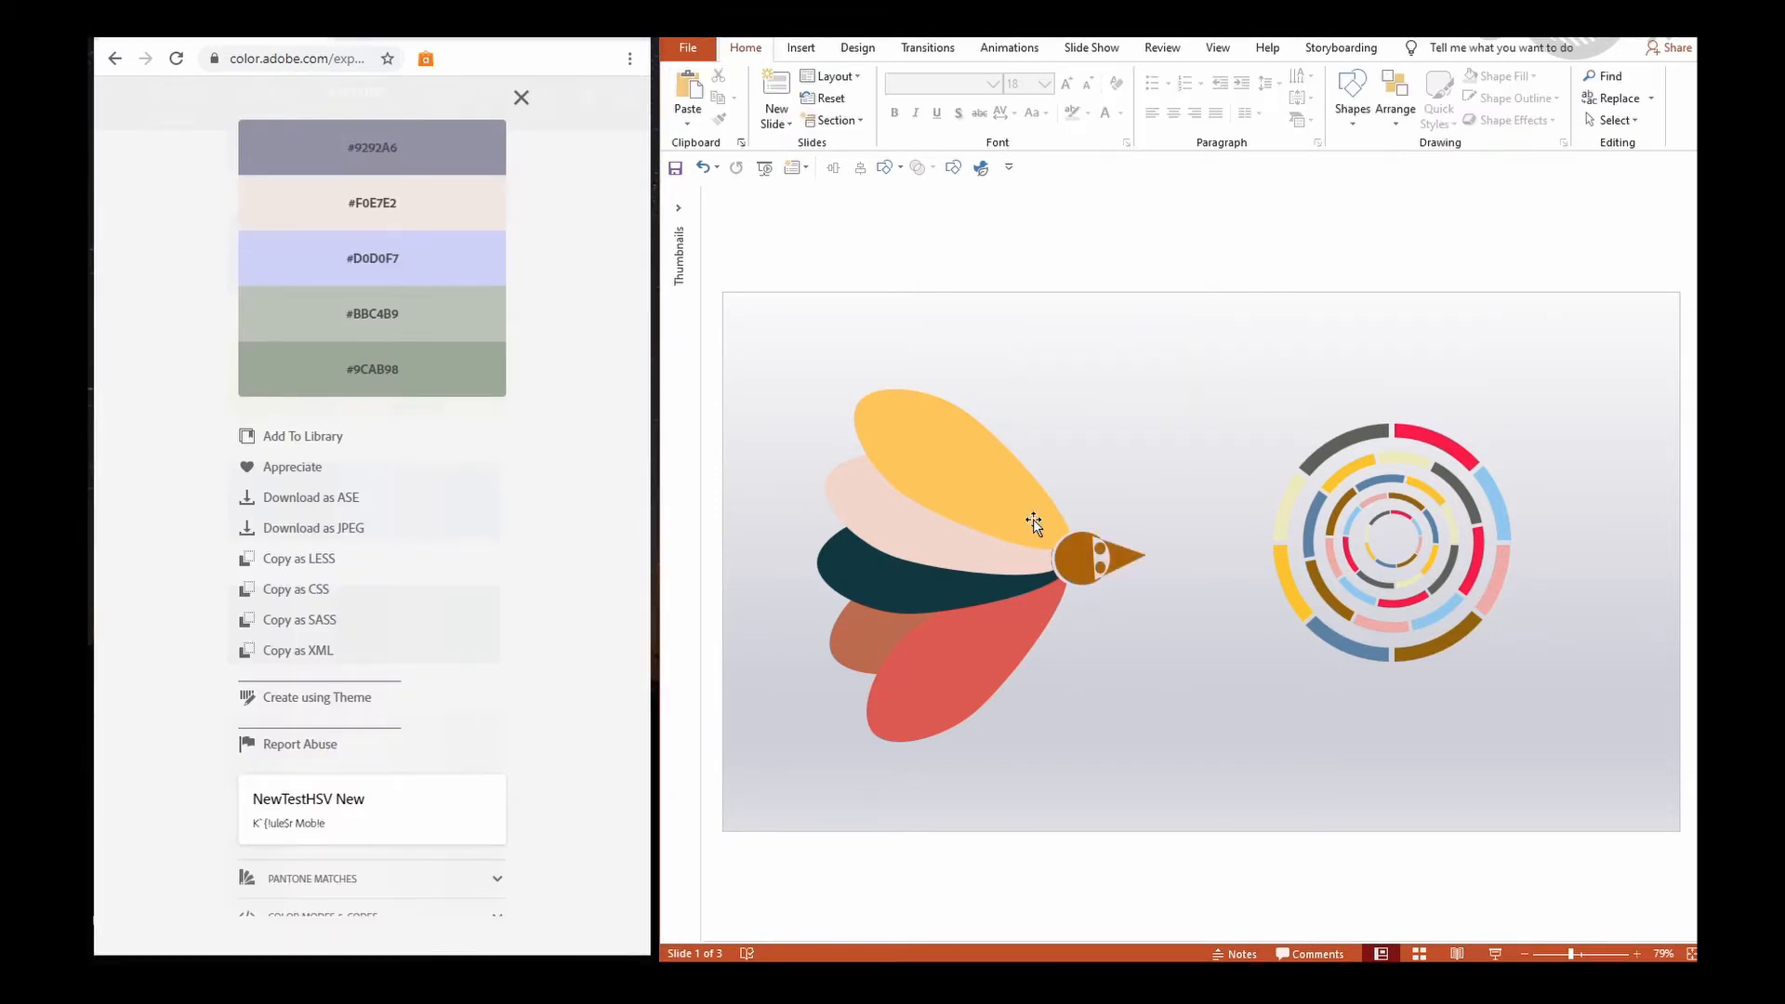
Step: Fill the bird's yellow wing with blue-grey and recolor two segments of the ring graphic using the fill palette
{"action": "left_click", "coordinate": [1034, 519]}
{"action": "left_click", "coordinate": [1081, 76]}
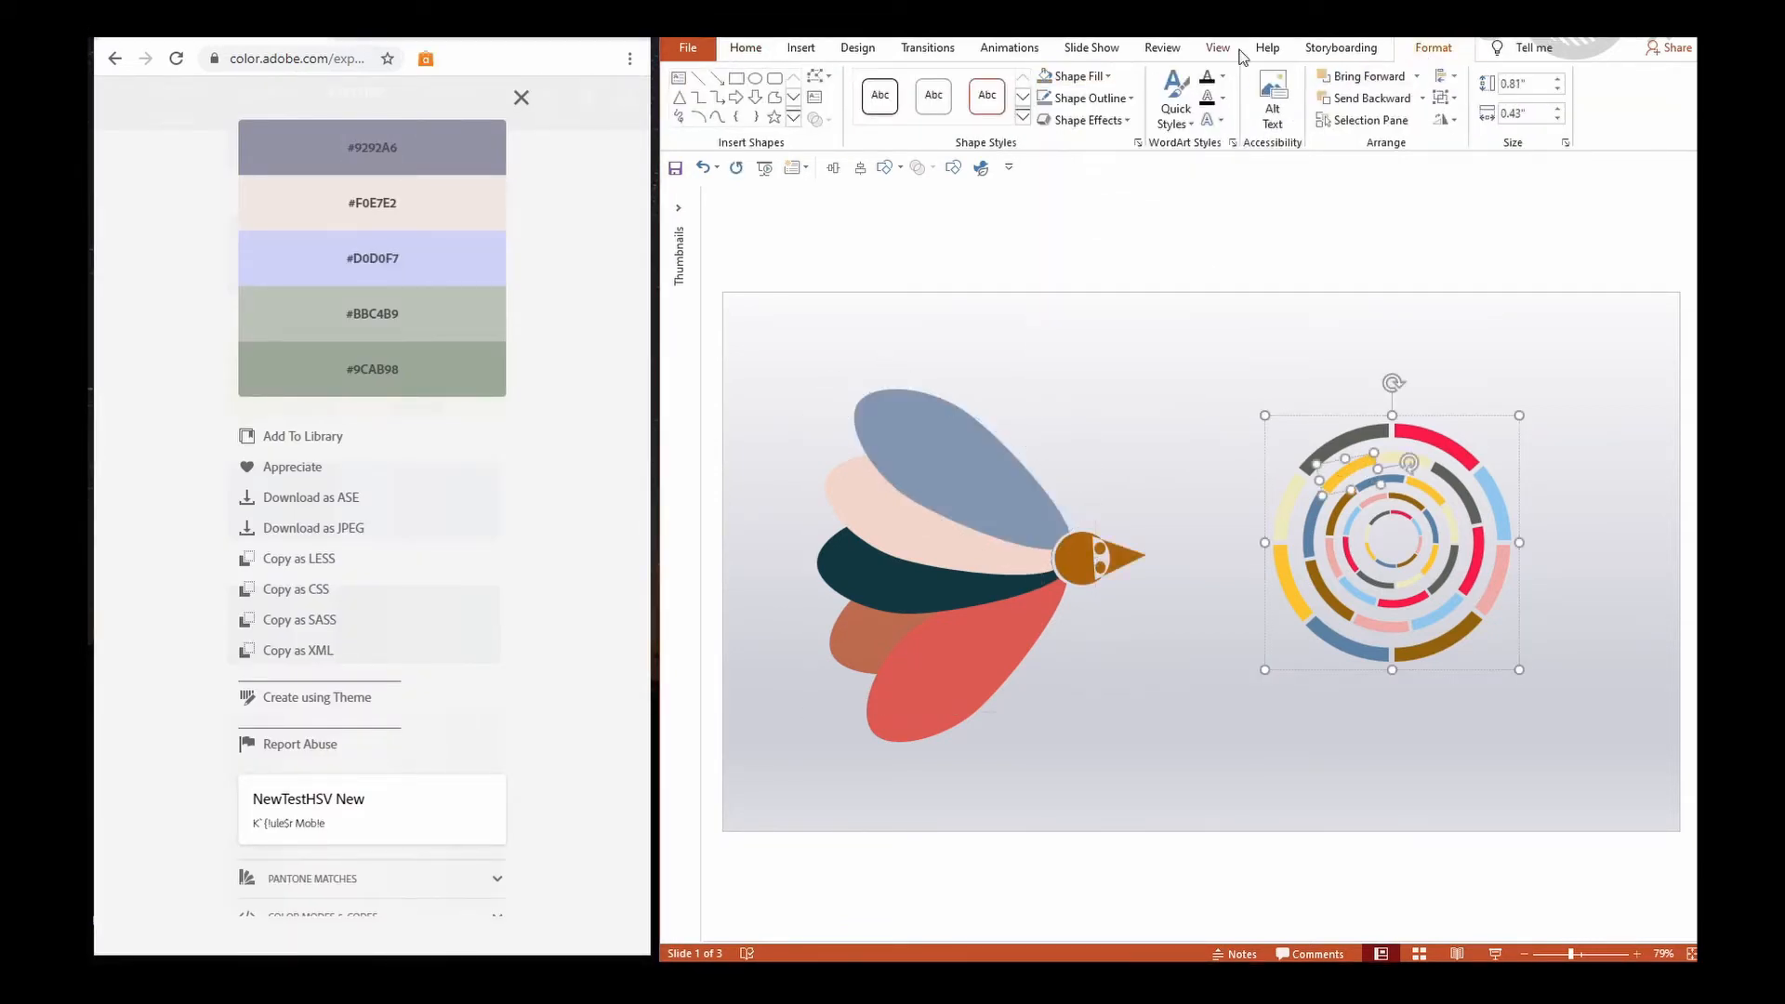
{"action": "left_click", "coordinate": [1081, 76]}
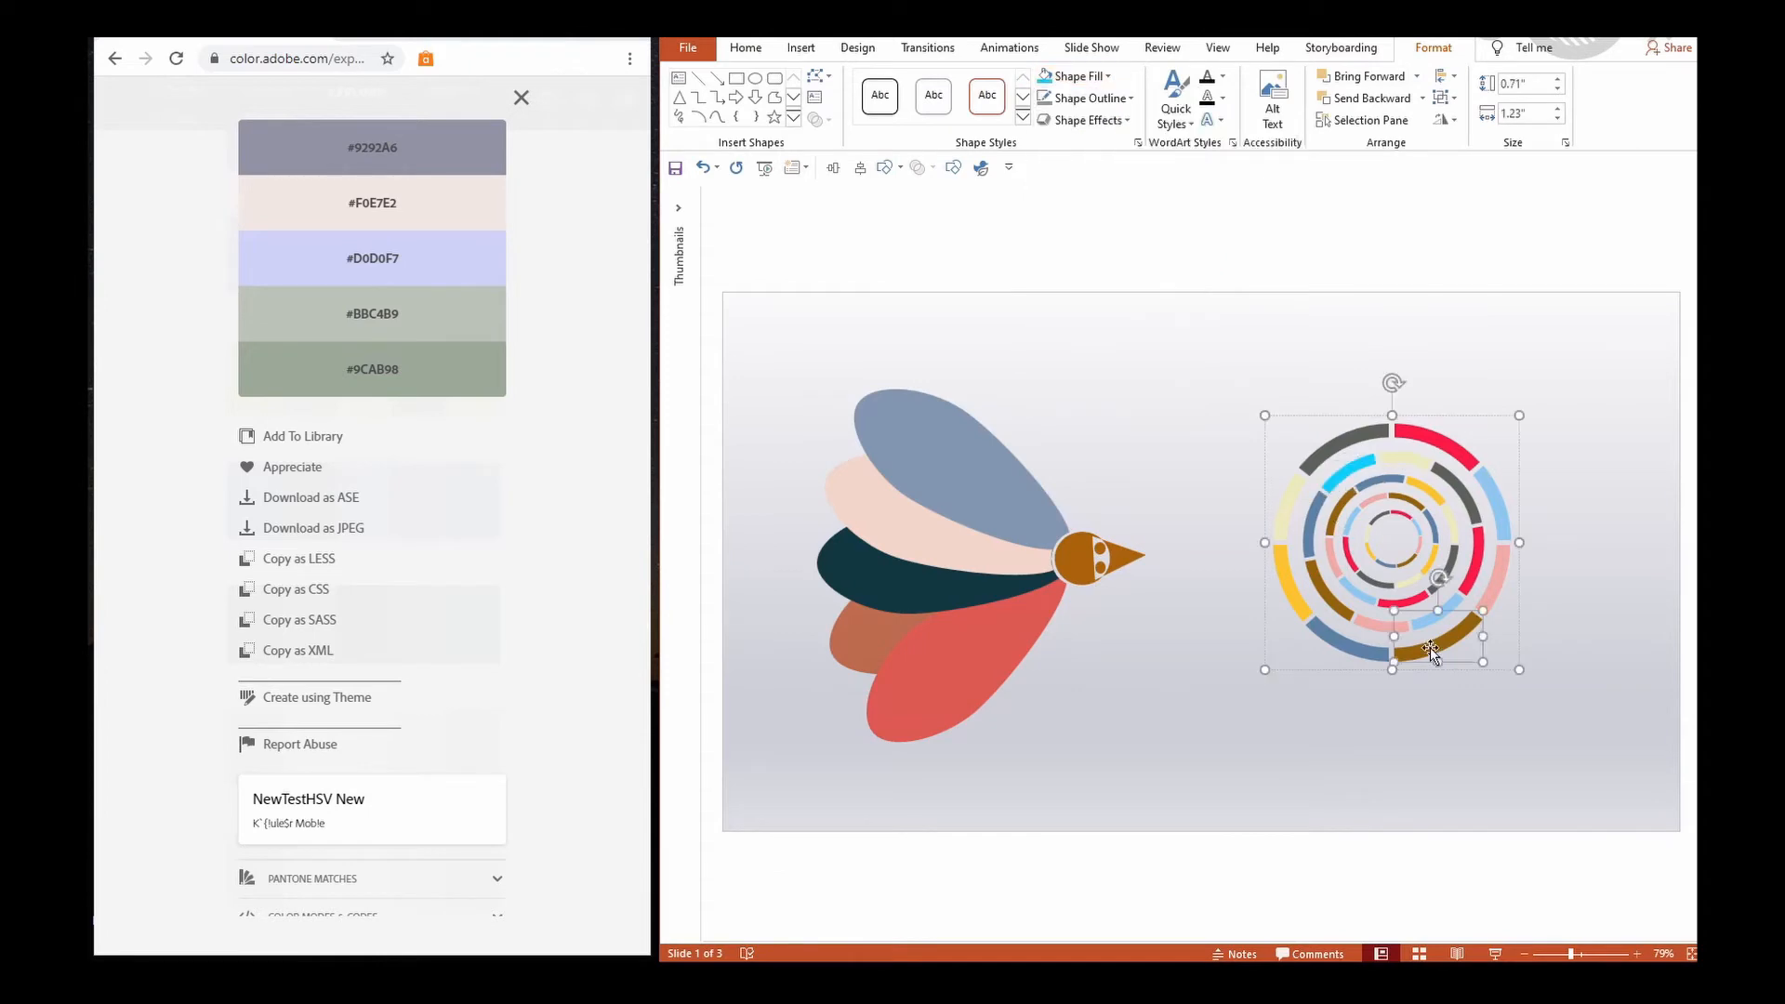
{"action": "left_click", "coordinate": [1081, 76]}
{"action": "left_click", "coordinate": [1147, 184]}
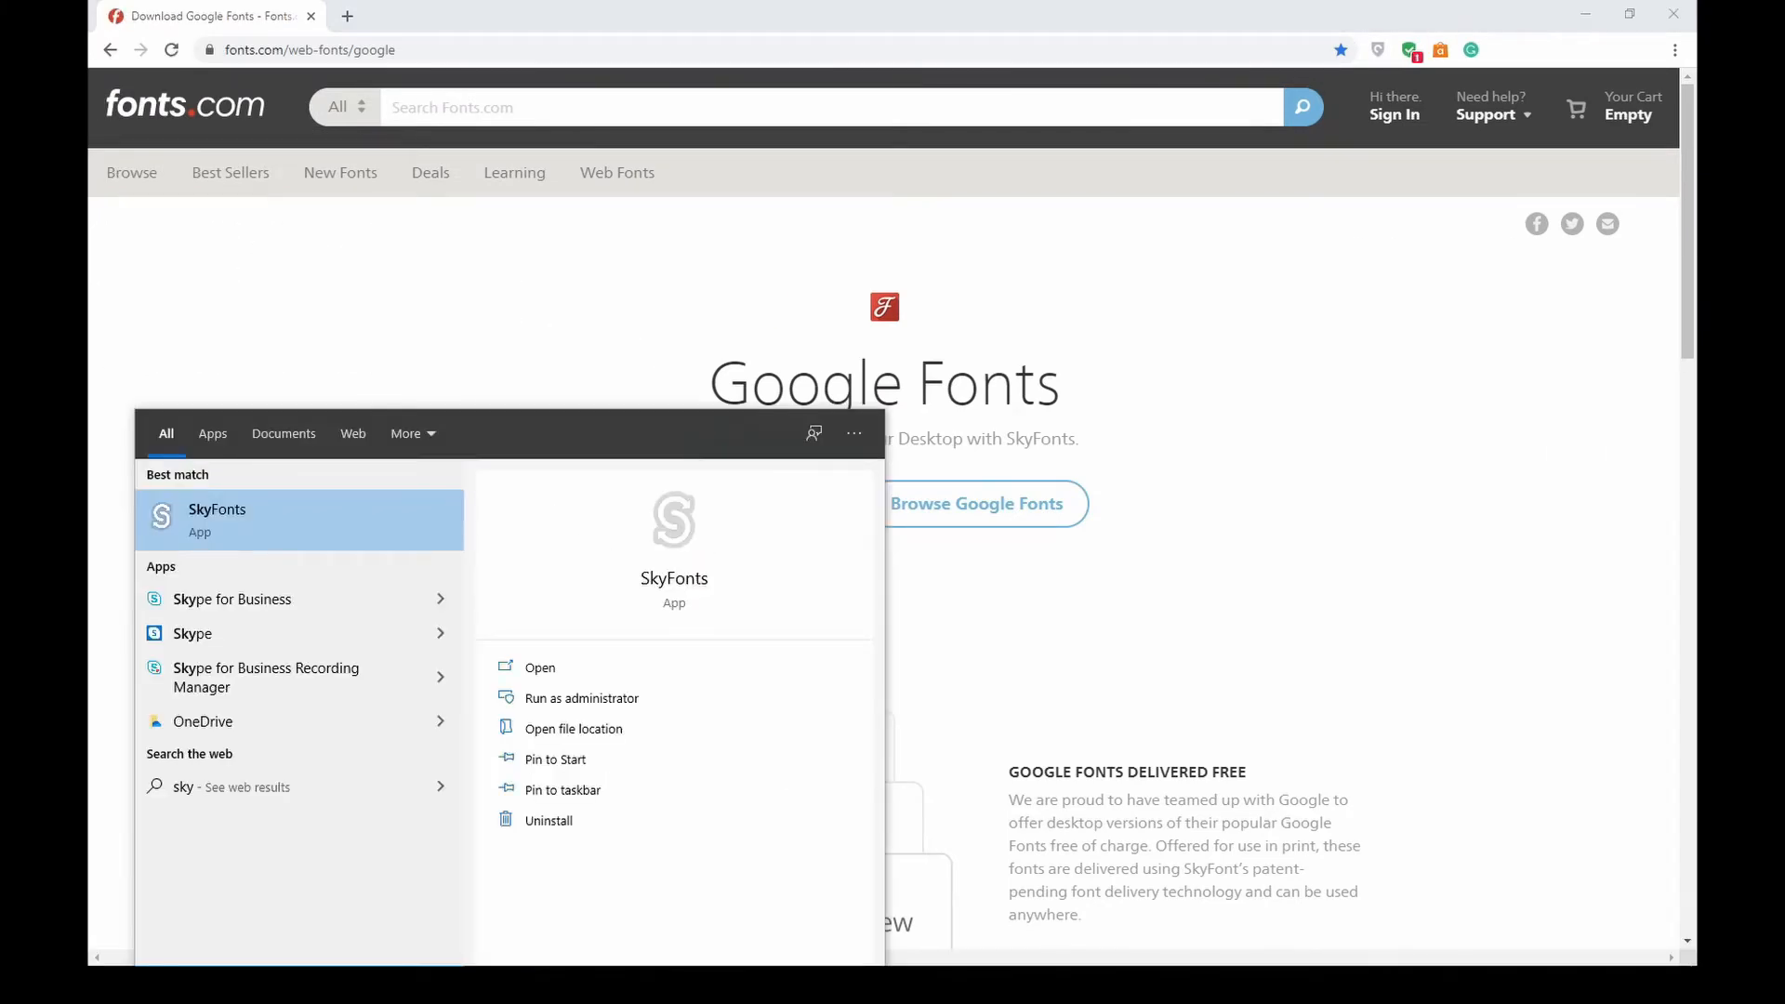
Step: Launch SkyFonts, open its font list, and place the window beside the Google Fonts heading on the fonts.com page
{"action": "left_click", "coordinate": [296, 508]}
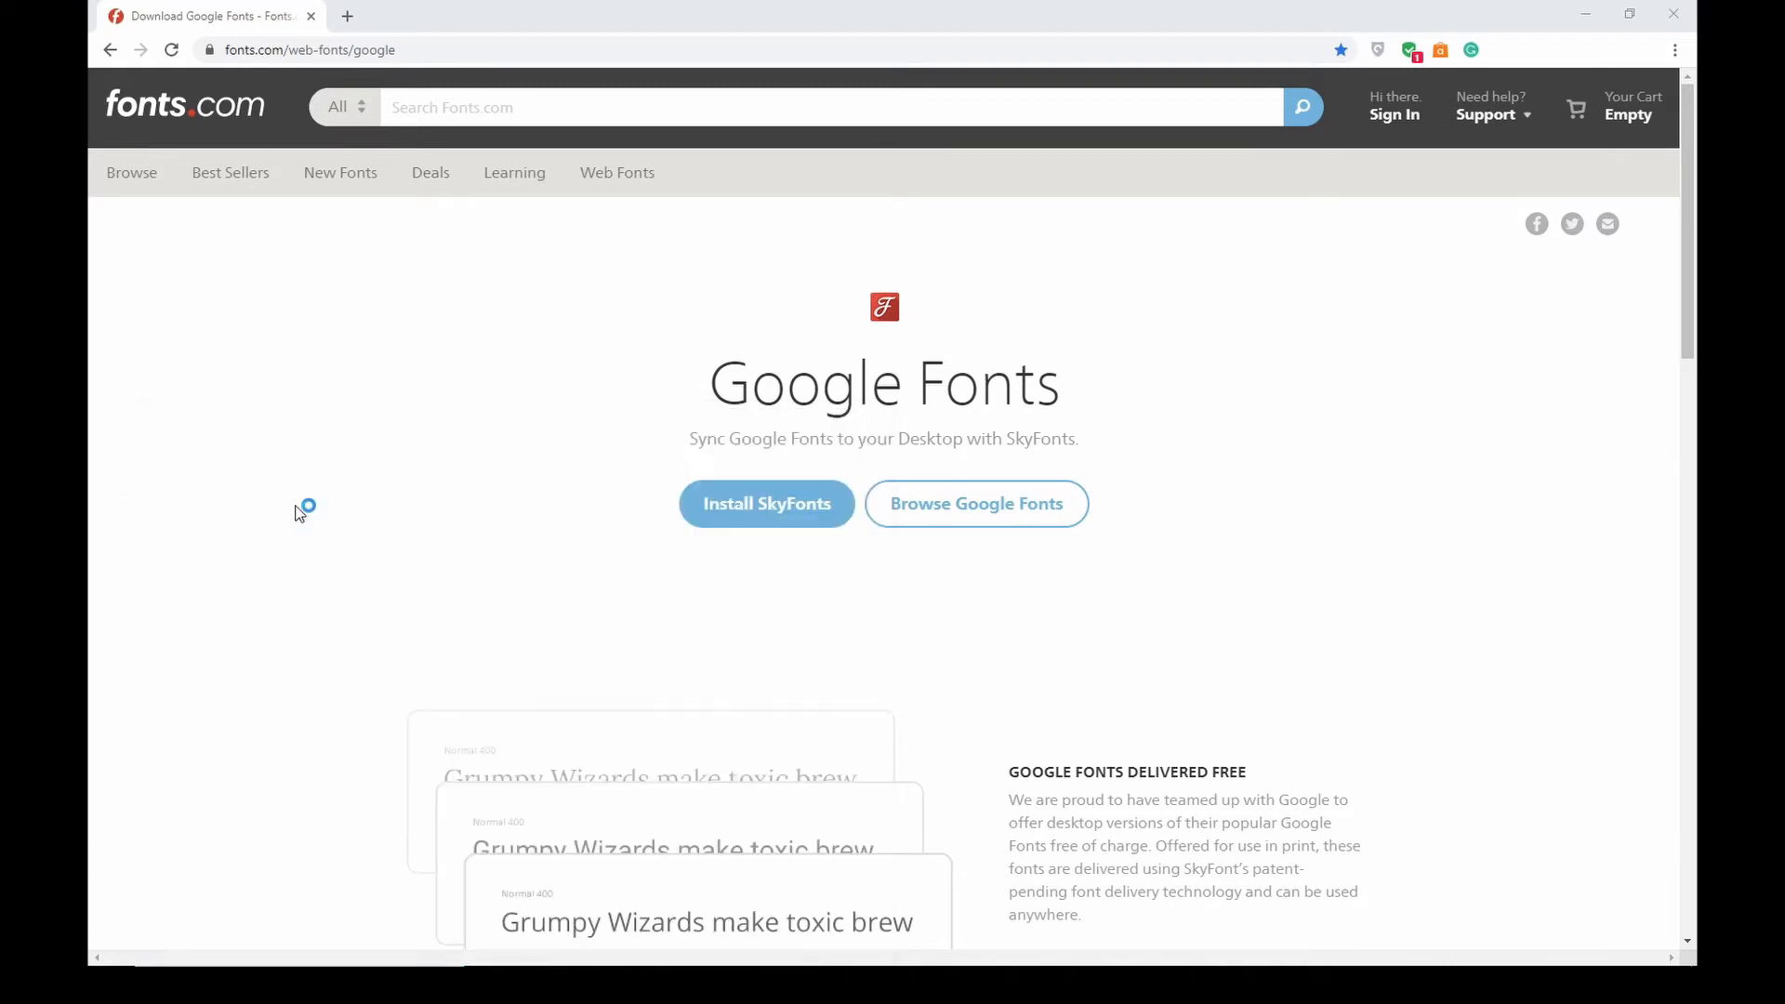
{"action": "left_click", "coordinate": [1503, 985]}
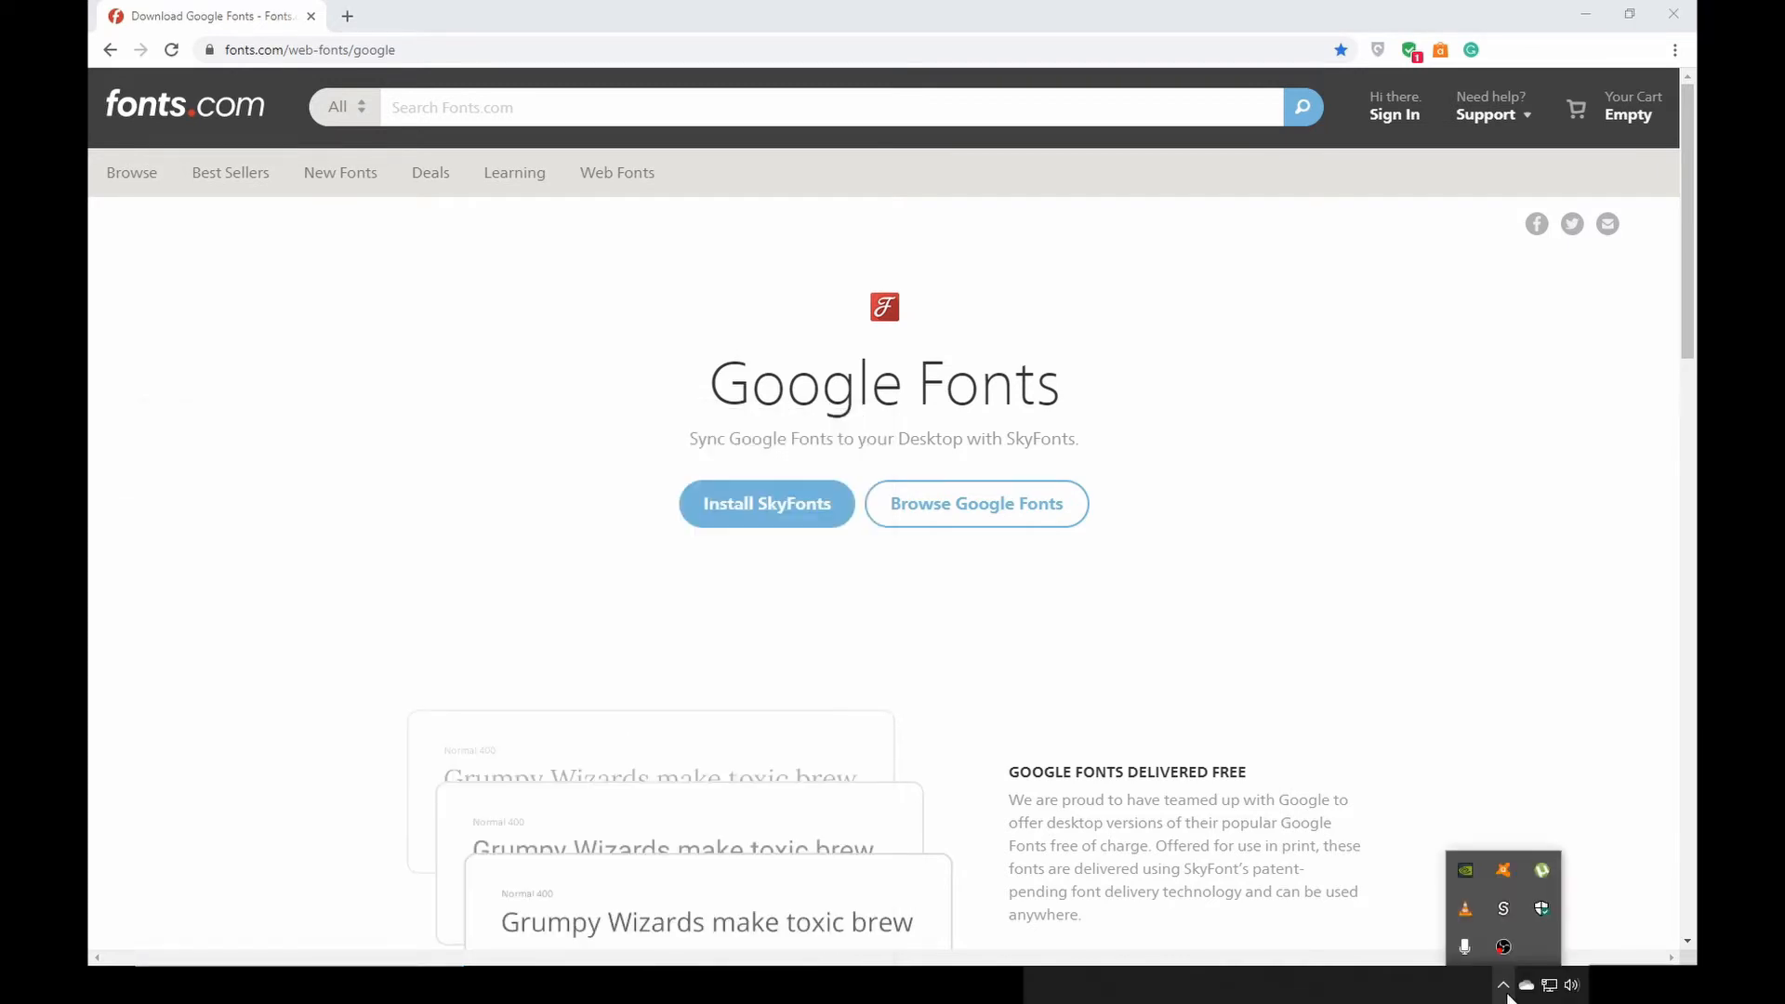
{"action": "left_click", "coordinate": [1504, 911]}
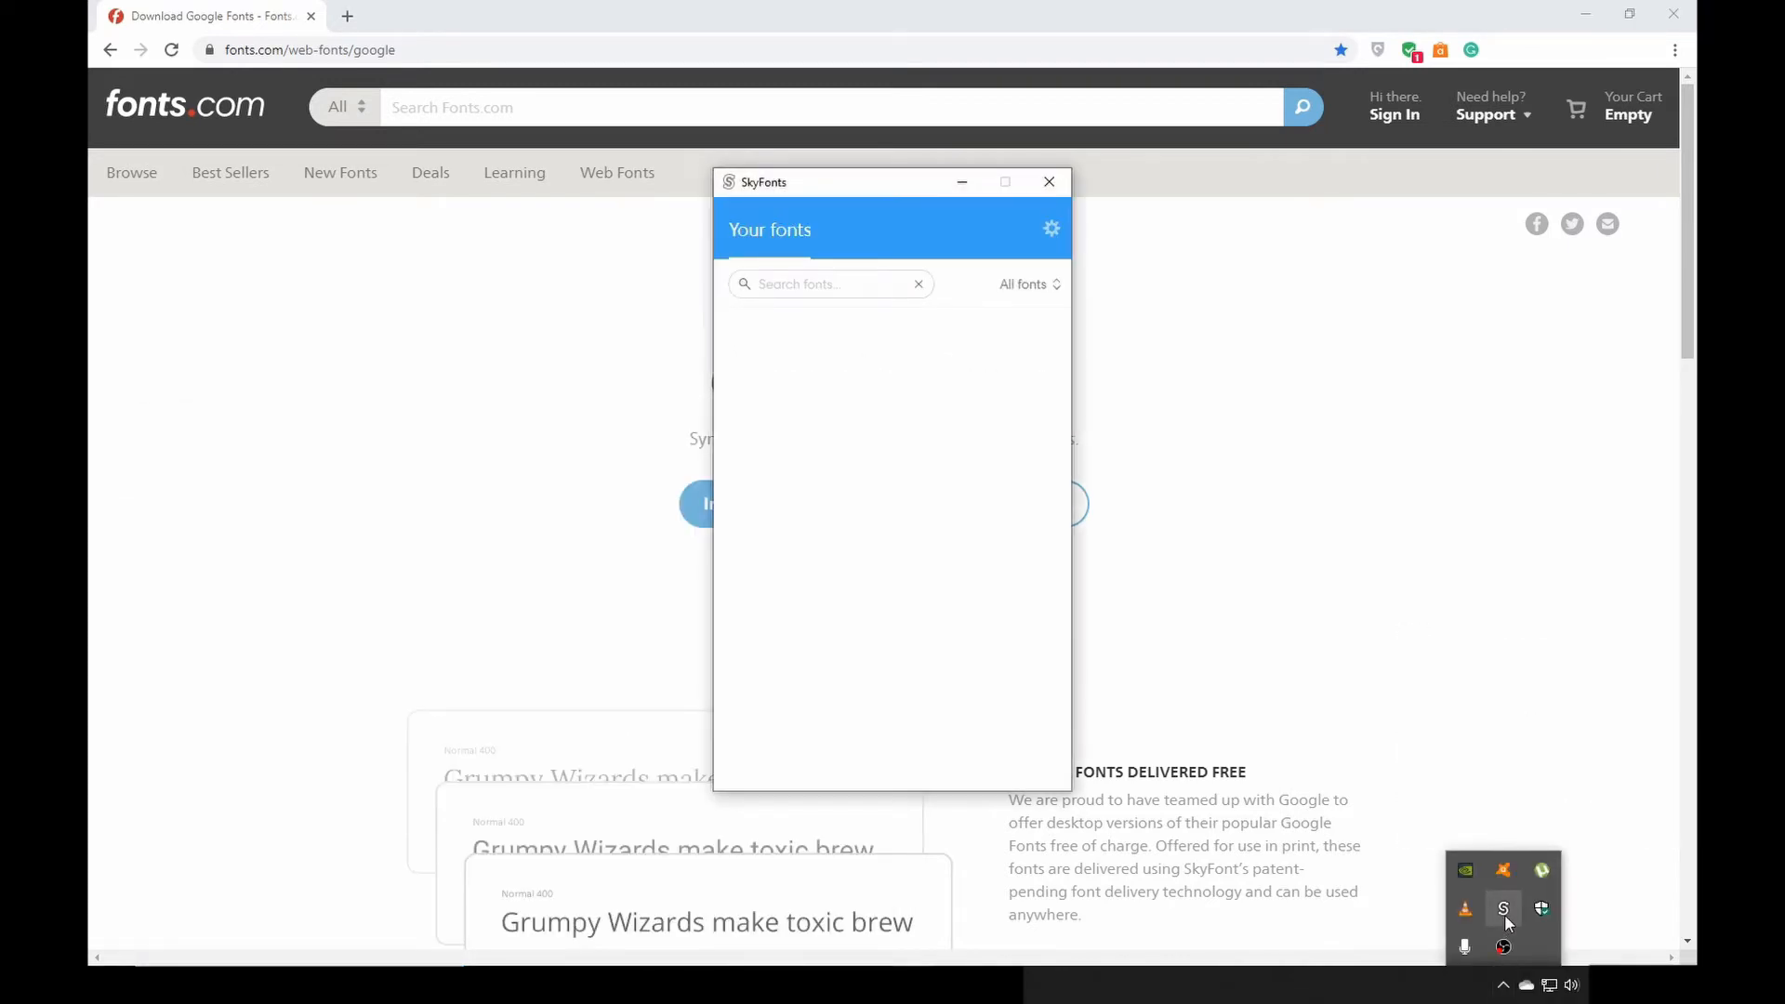
{"action": "left_click", "coordinate": [1503, 985]}
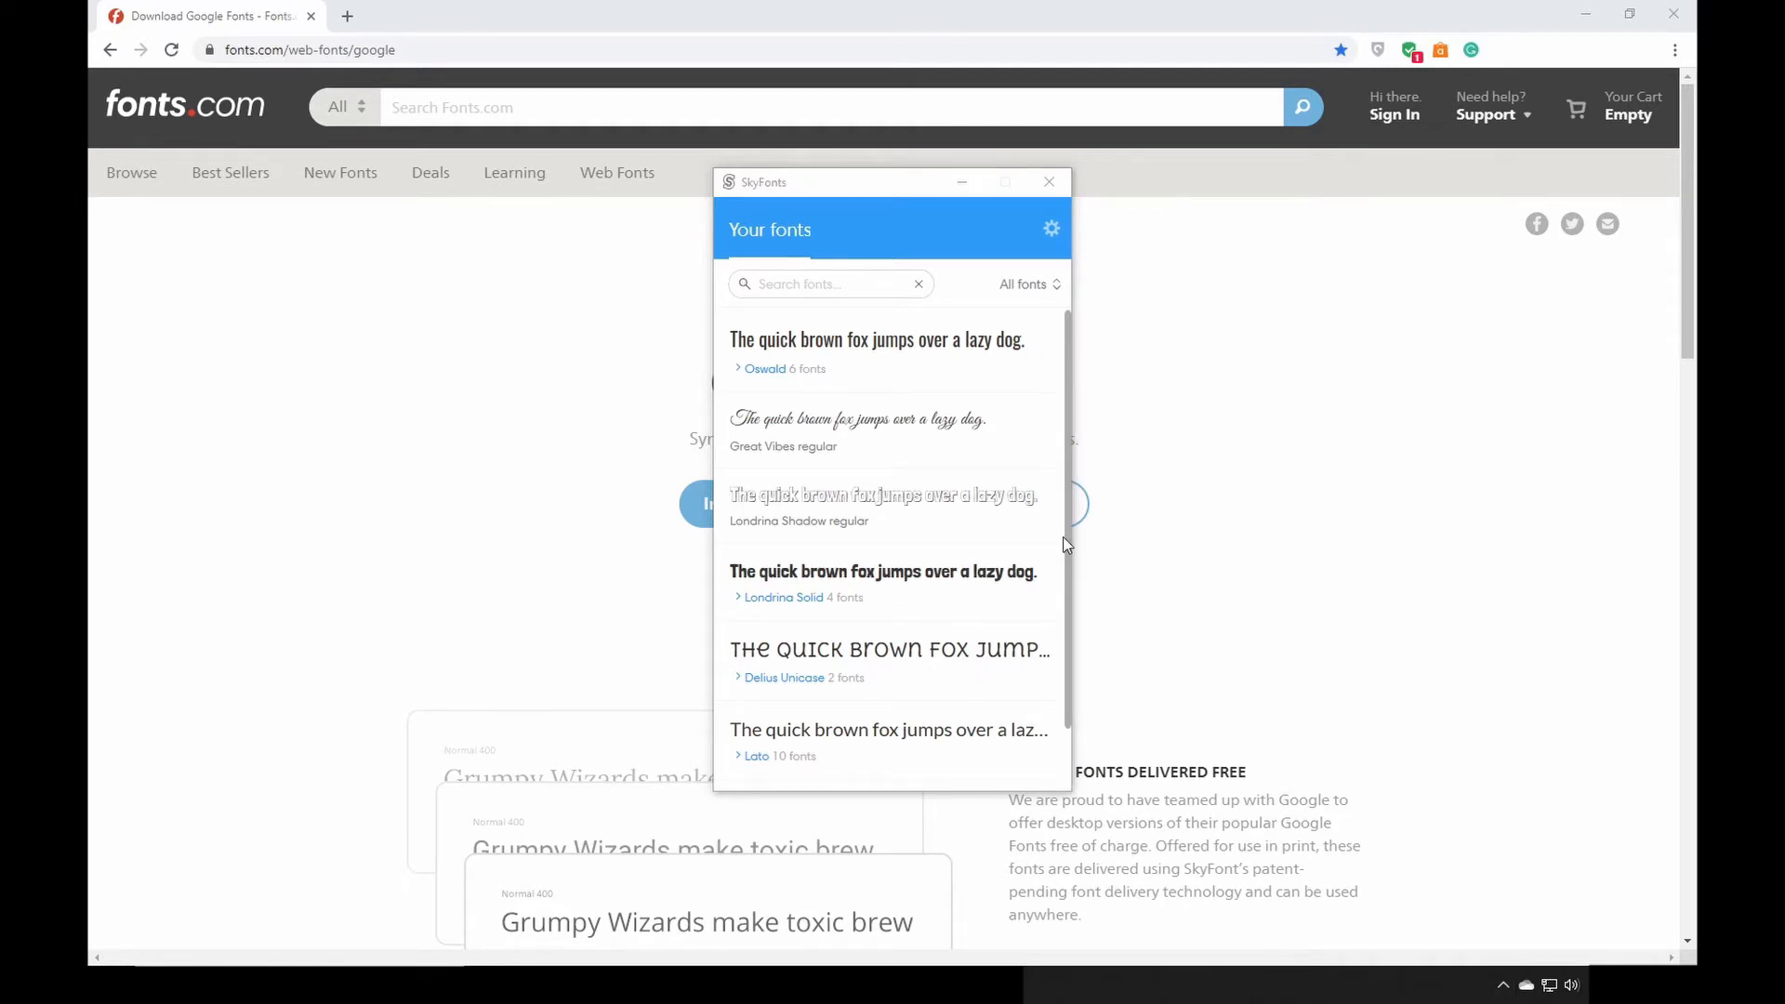
{"action": "left_click", "coordinate": [891, 192]}
{"action": "left_click_drag", "start_coordinate": [893, 195], "coordinate": [367, 223]}
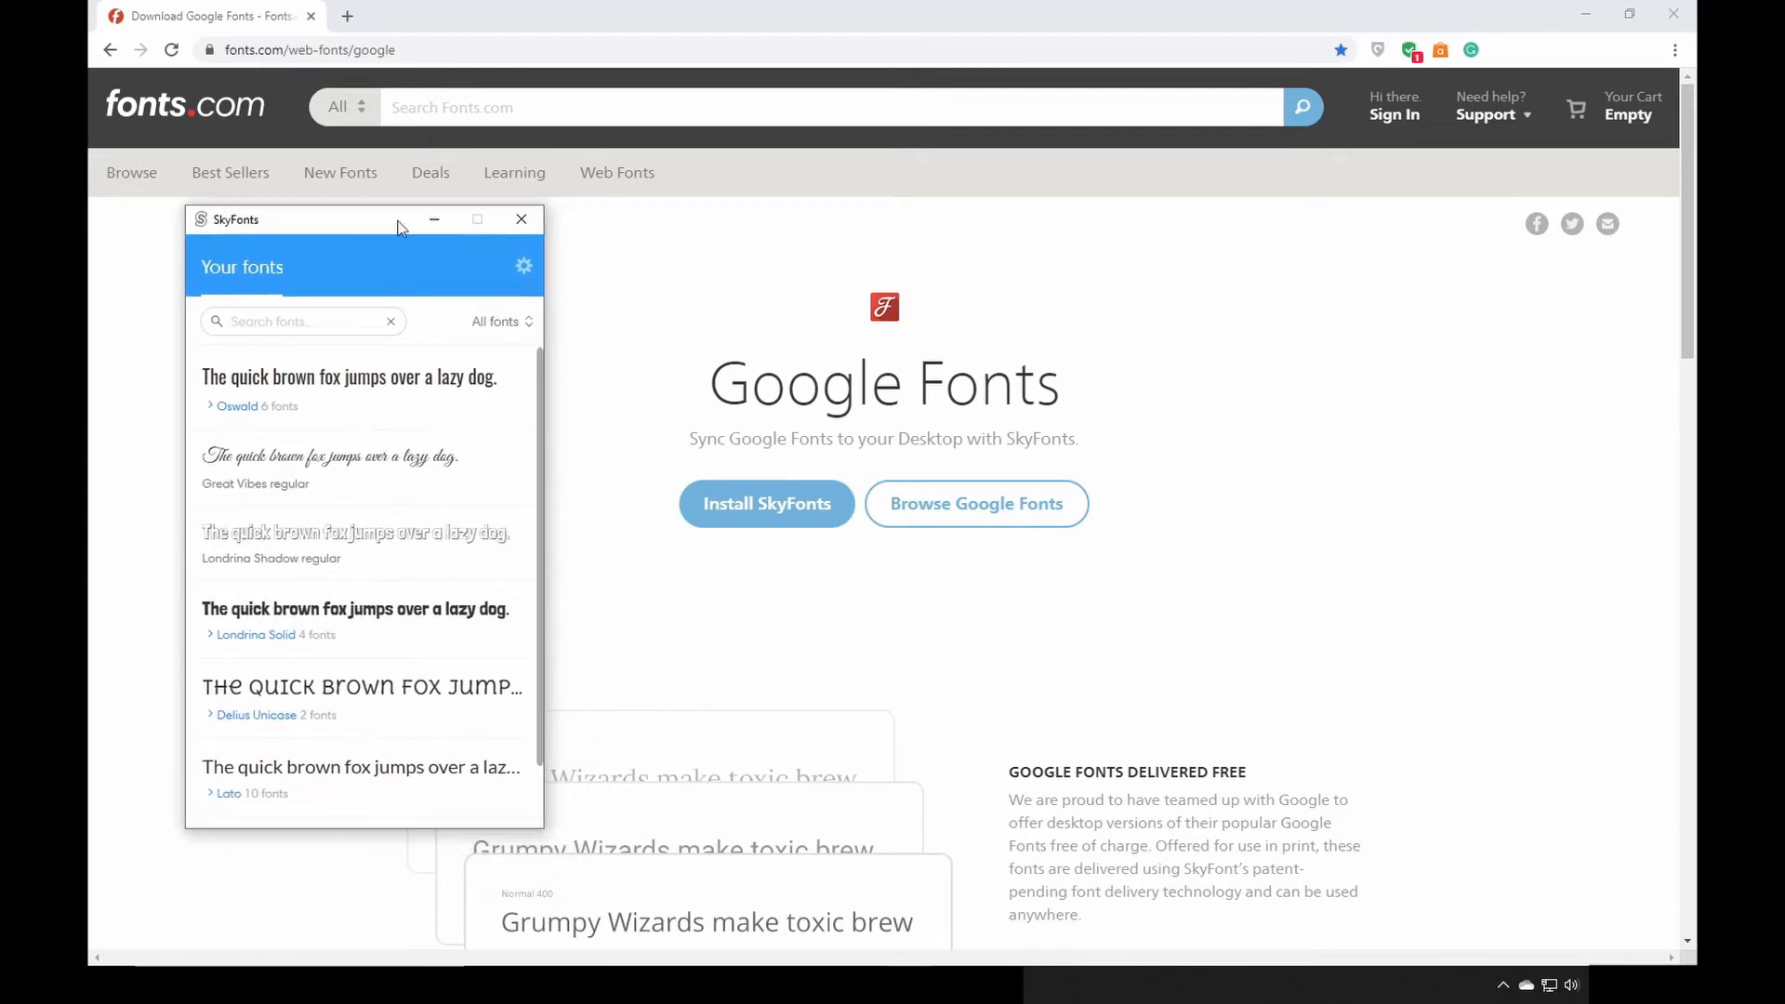
Step: Browse the Google Fonts list and add the entire Oswald family through SkyFonts
{"action": "left_click", "coordinate": [1024, 517]}
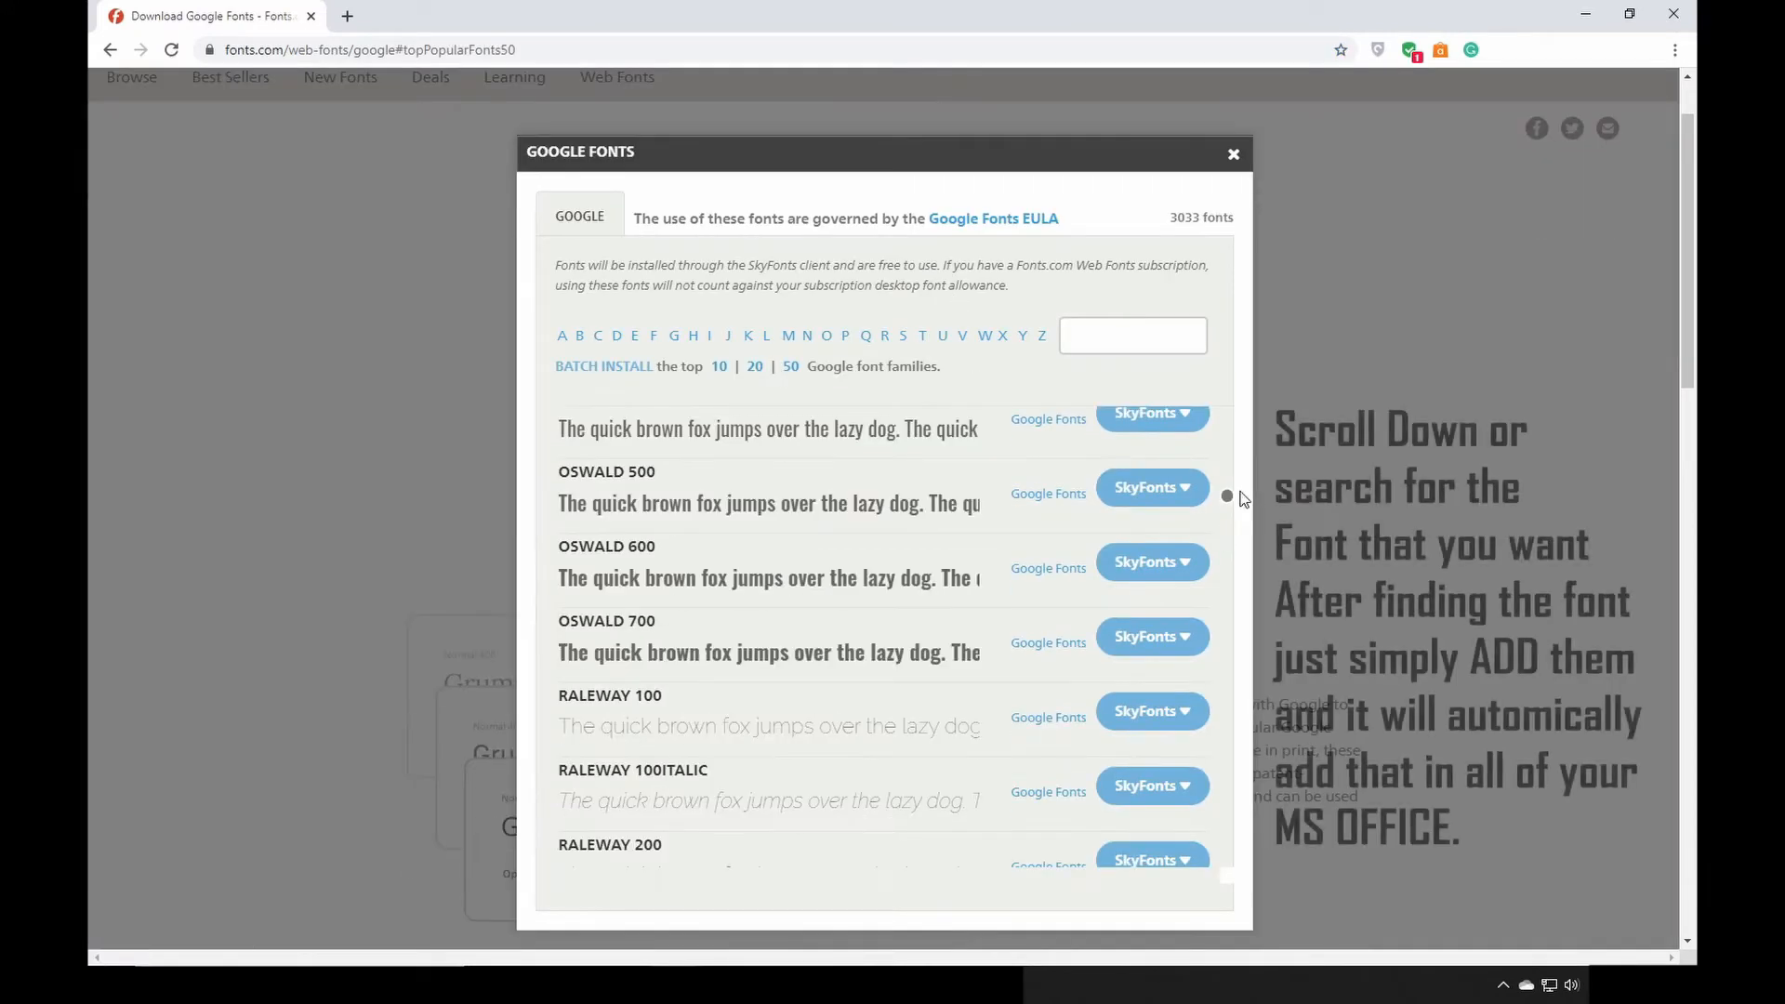
{"action": "scroll", "coordinate": [1236, 492], "scroll_direction": "up", "scroll_amount": 4}
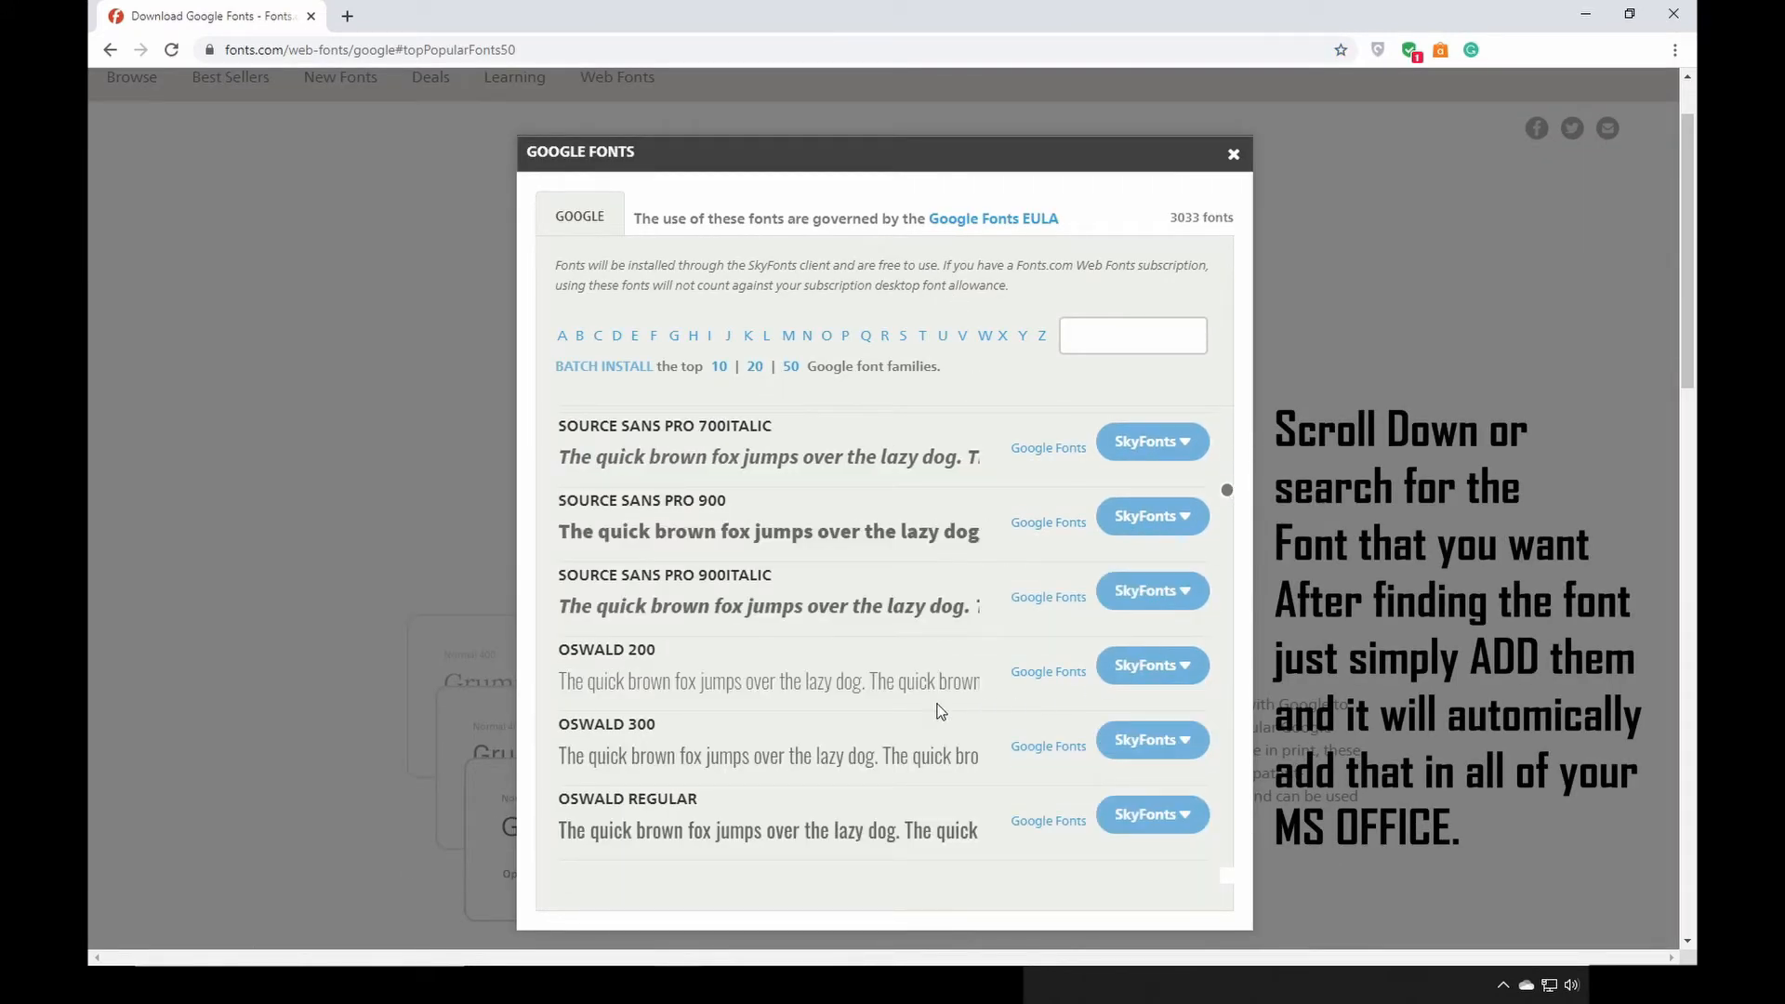
{"action": "left_click", "coordinate": [1176, 662]}
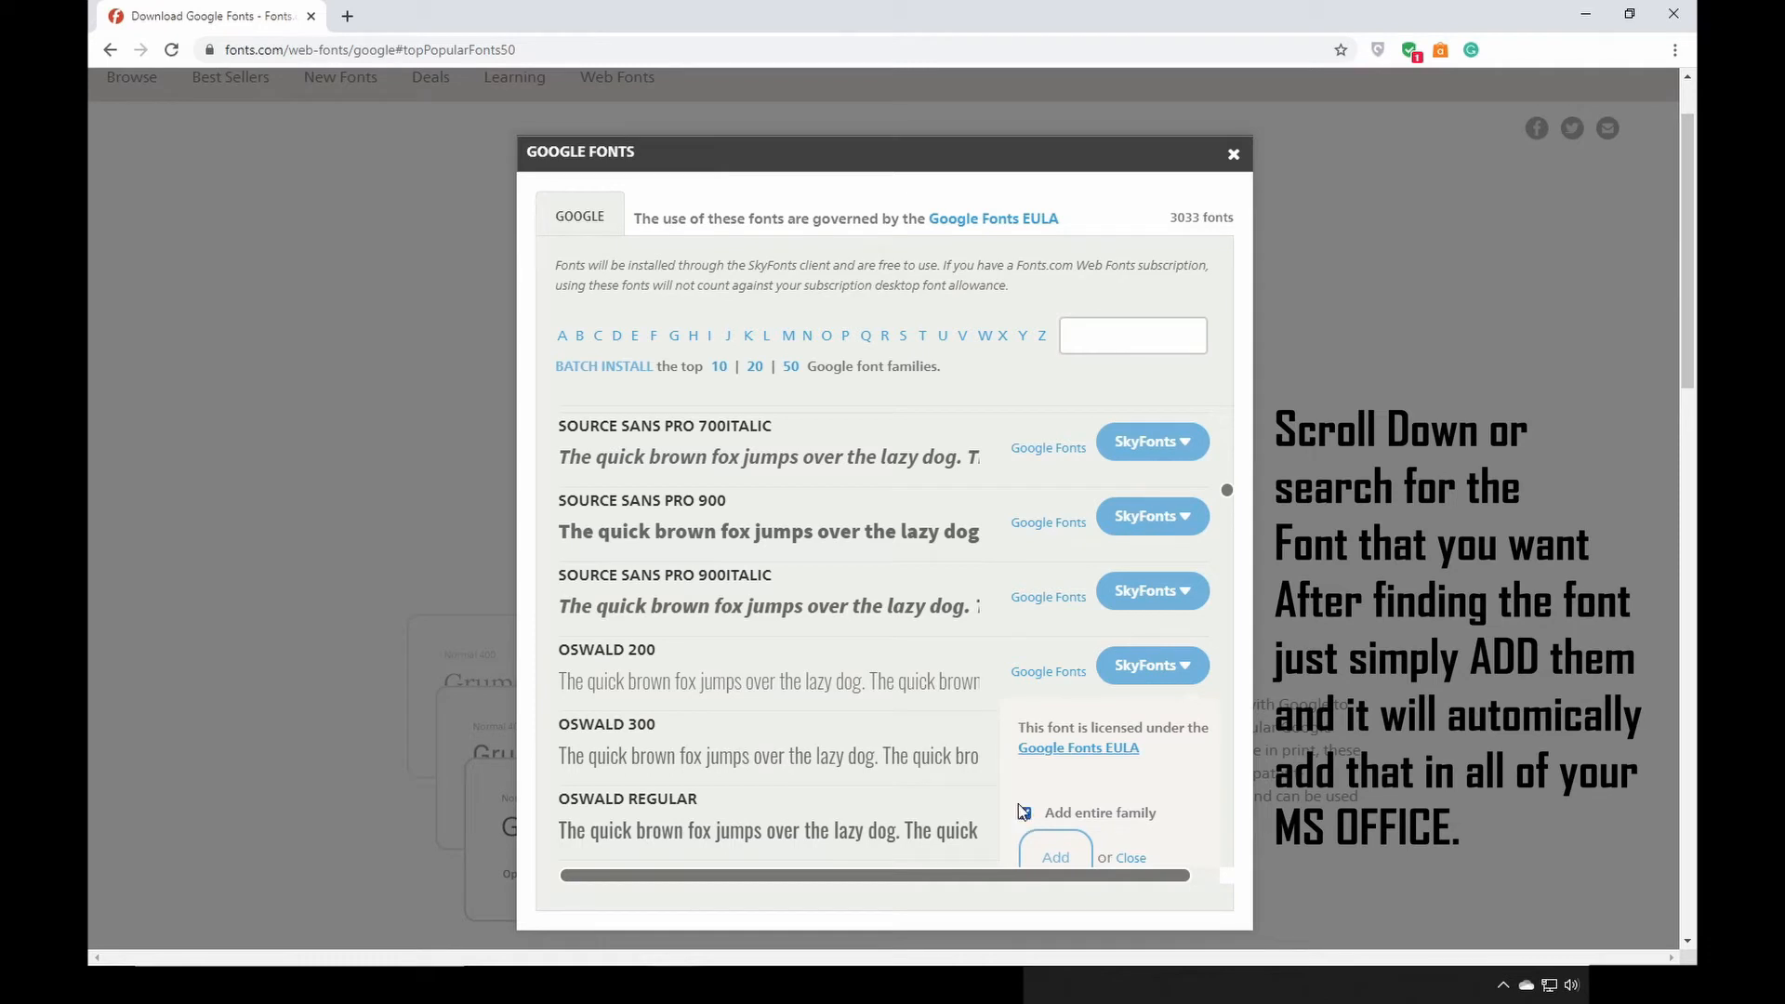
{"action": "left_click", "coordinate": [1057, 857]}
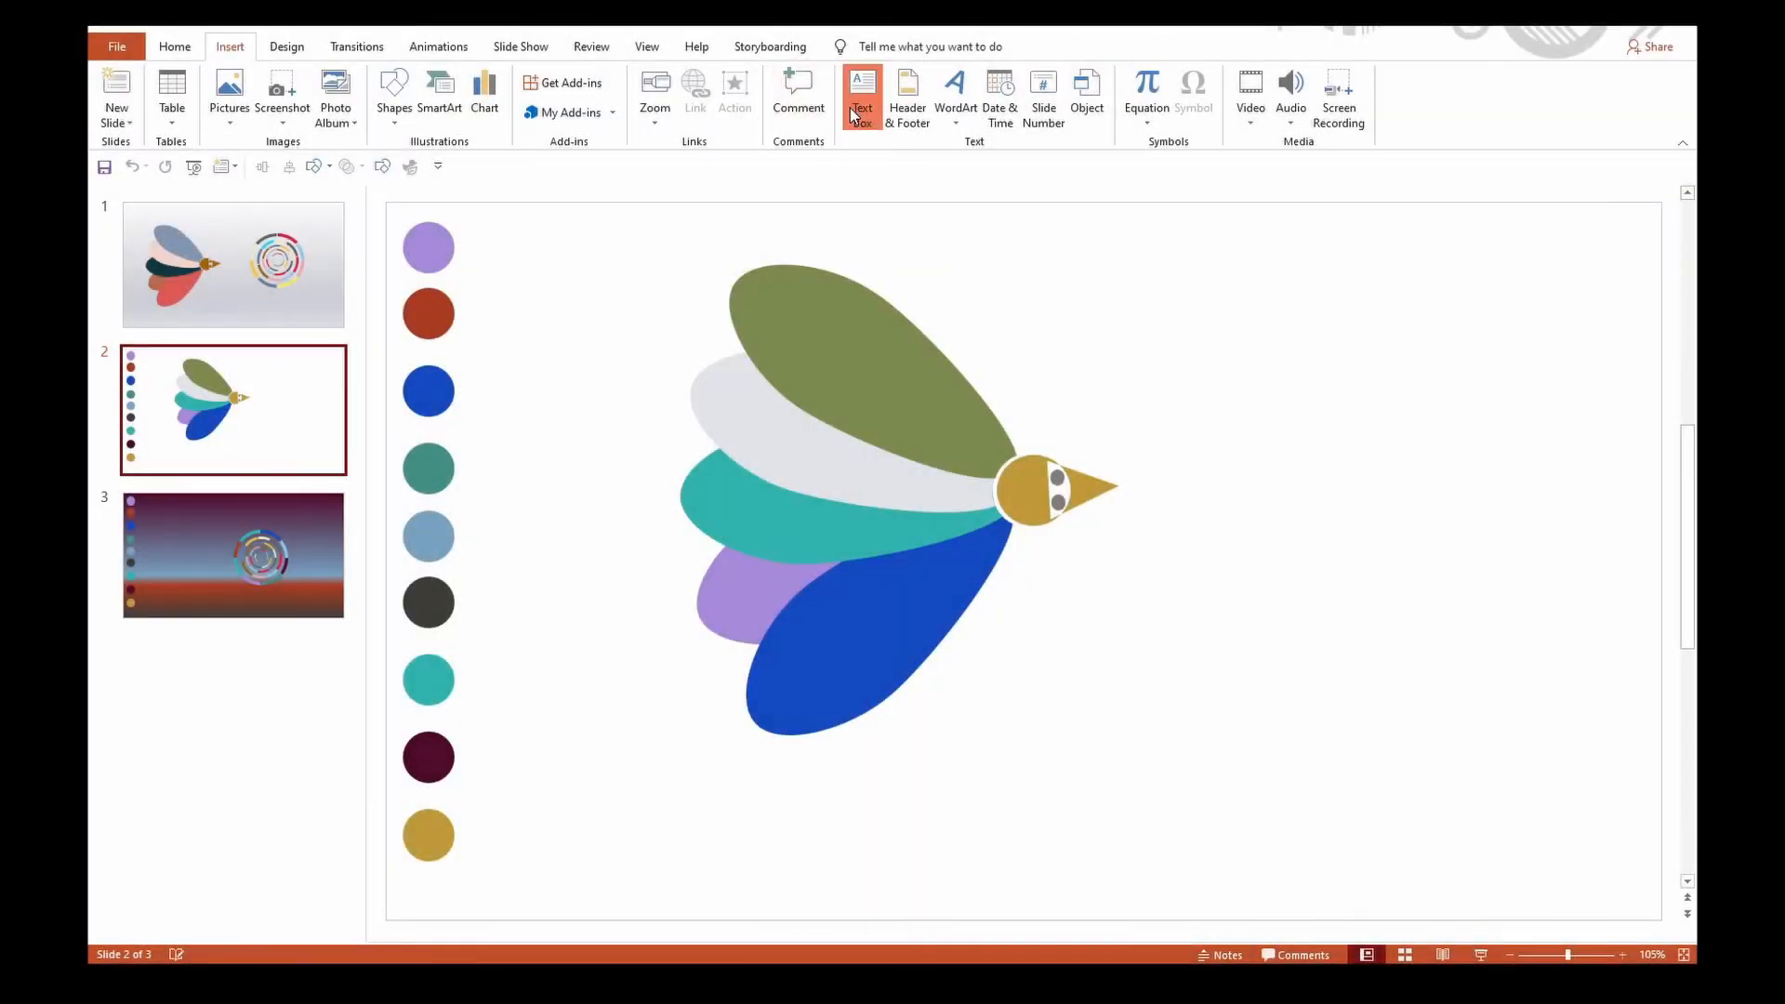
Step: Insert a text box beside the bird on slide 2 of the PowerPoint presentation and generate placeholder text with =lorem(1)
{"action": "left_click", "coordinate": [863, 97]}
{"action": "left_click_drag", "start_coordinate": [1157, 340], "coordinate": [1547, 659]}
{"action": "type", "text": "="}
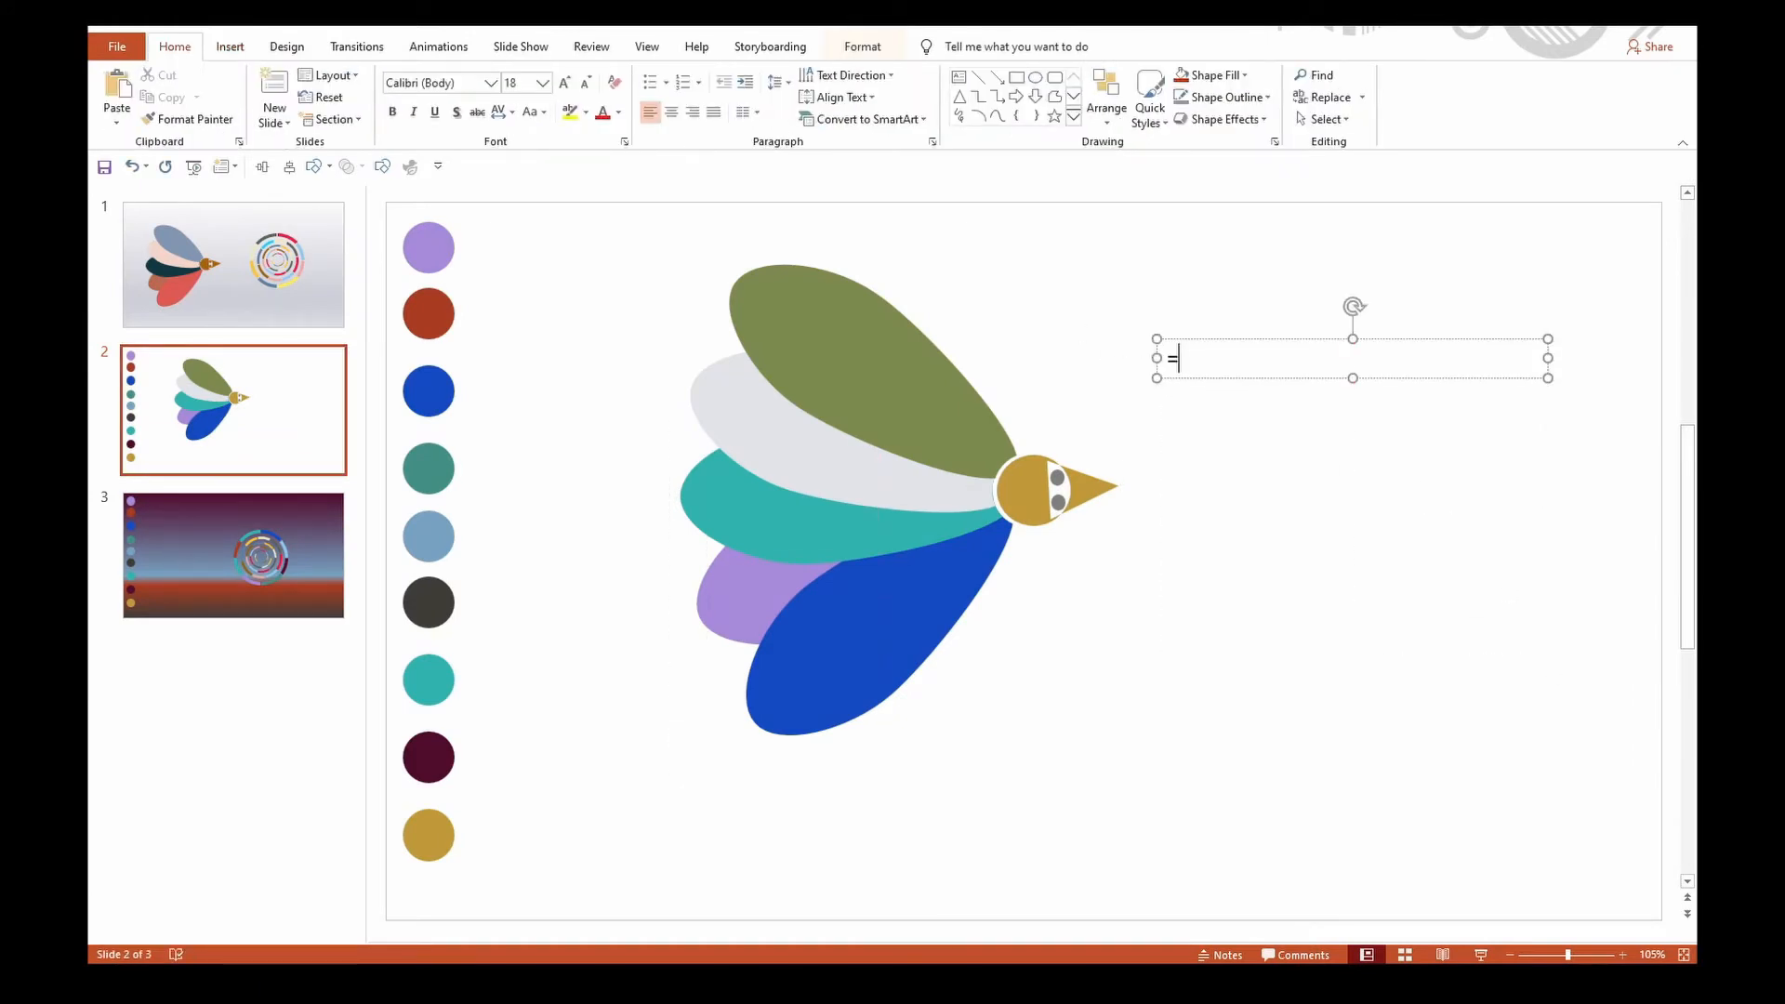
{"action": "type", "text": "lorem(1)"}
{"action": "key", "text": "Return"}
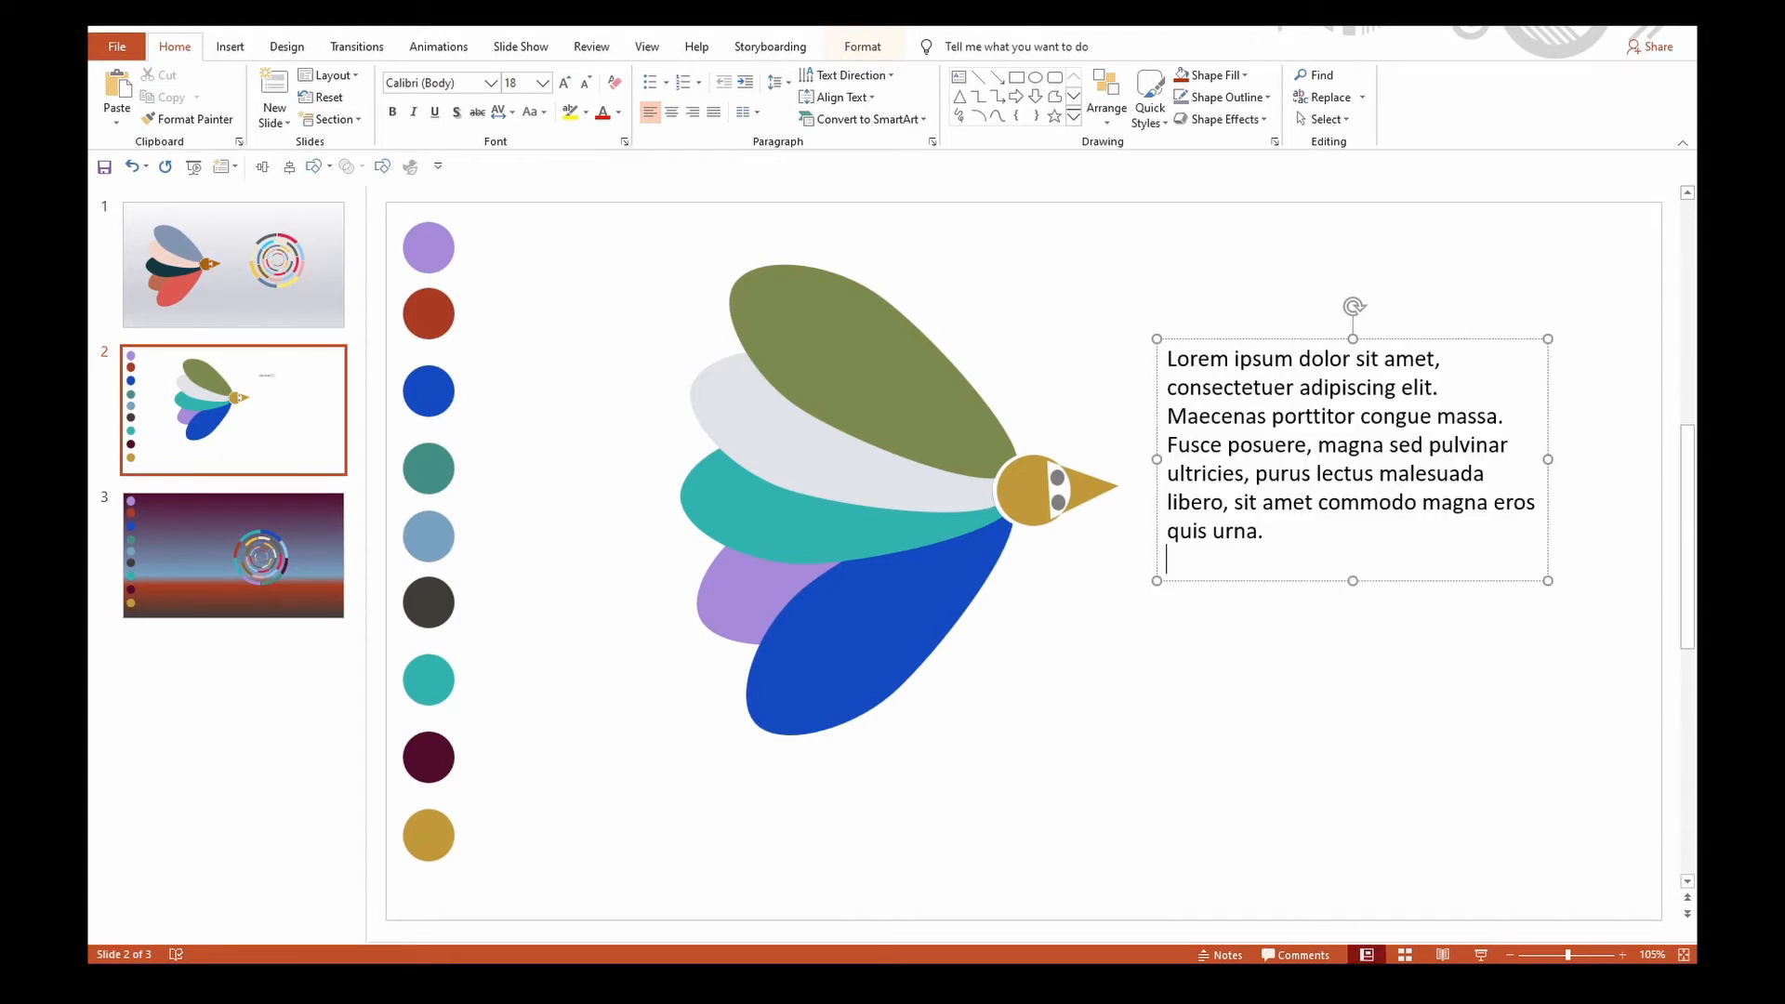
Step: Check the synced font names in SkyFonts and try to set the placeholder text's font to Oswald
{"action": "key", "text": "alt+Tab"}
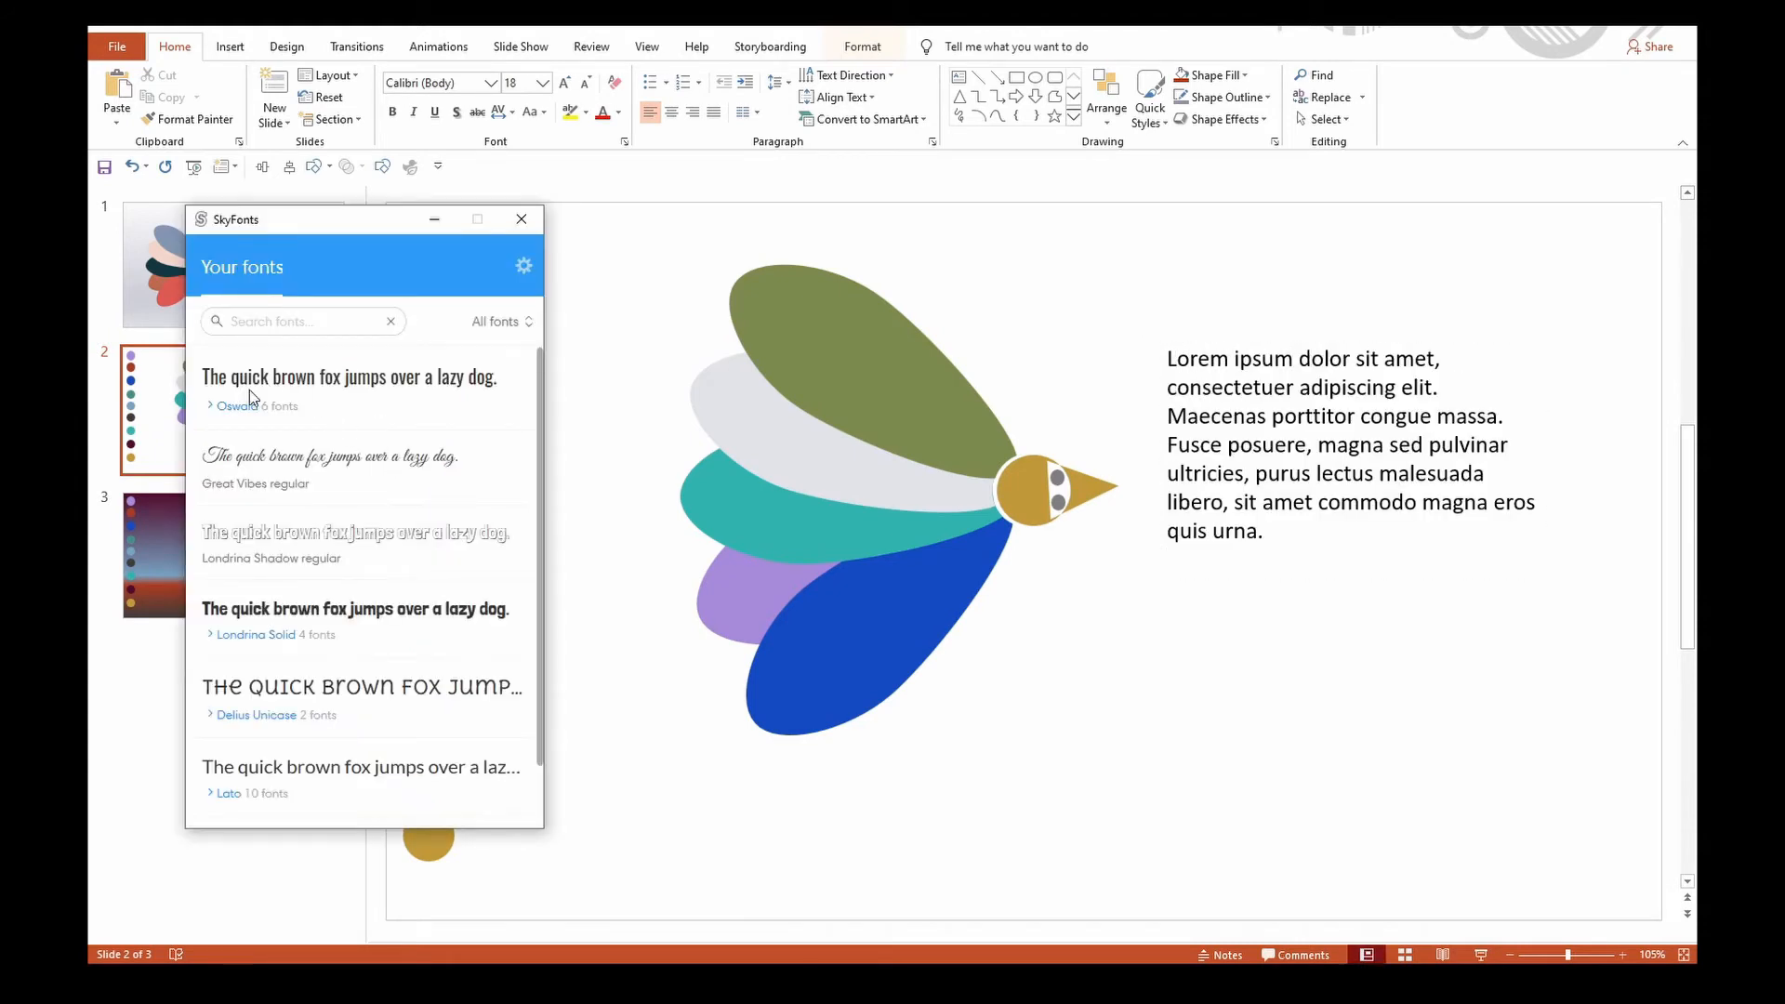
{"action": "key", "text": "alt+Tab"}
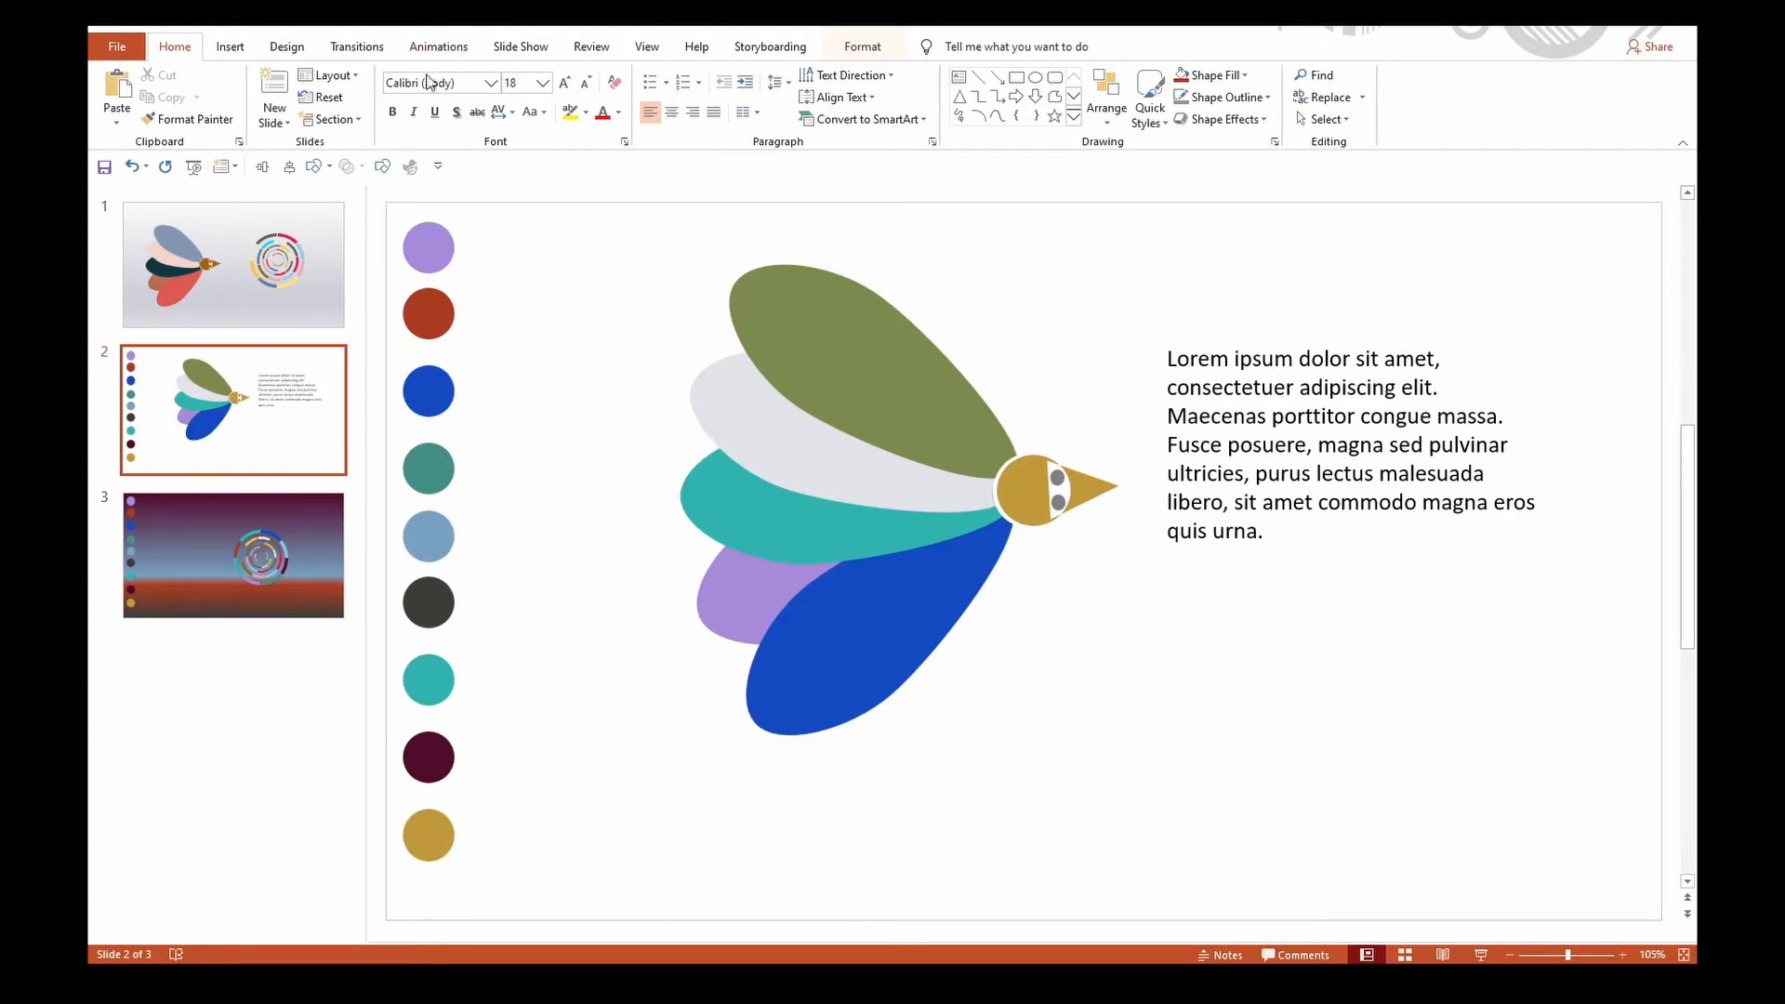
{"action": "left_click", "coordinate": [489, 83]}
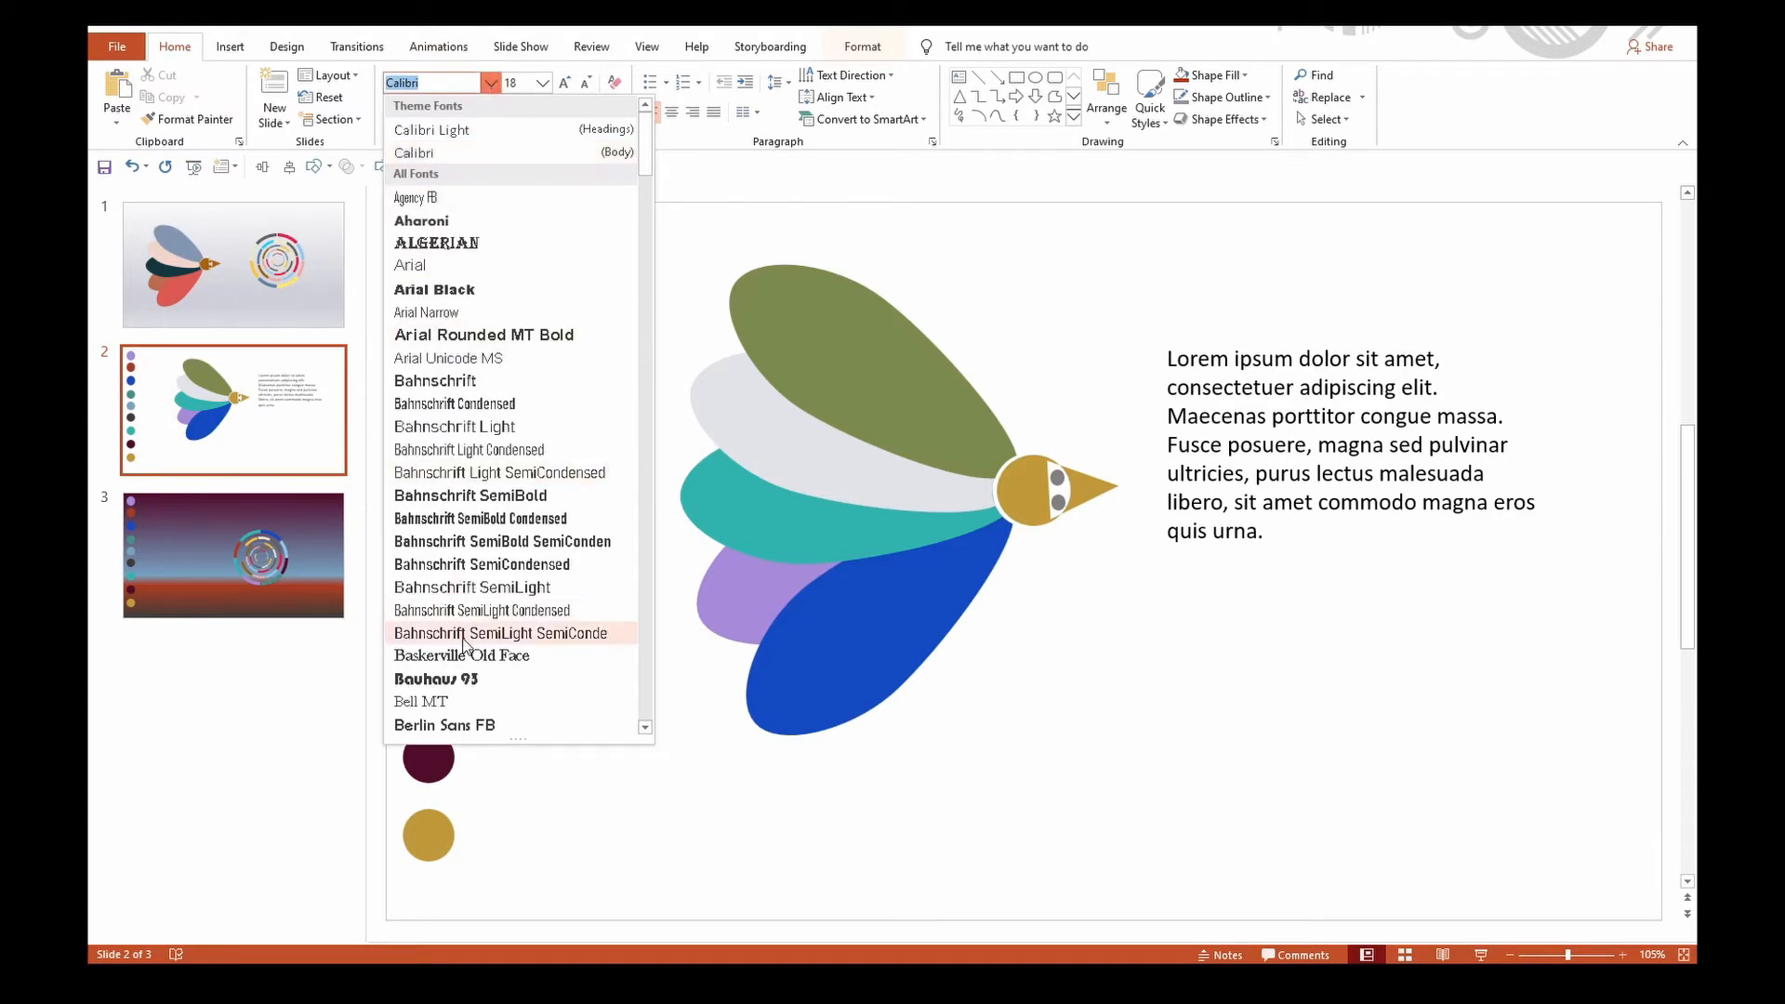
{"action": "scroll", "coordinate": [465, 646], "scroll_direction": "down", "scroll_amount": 9}
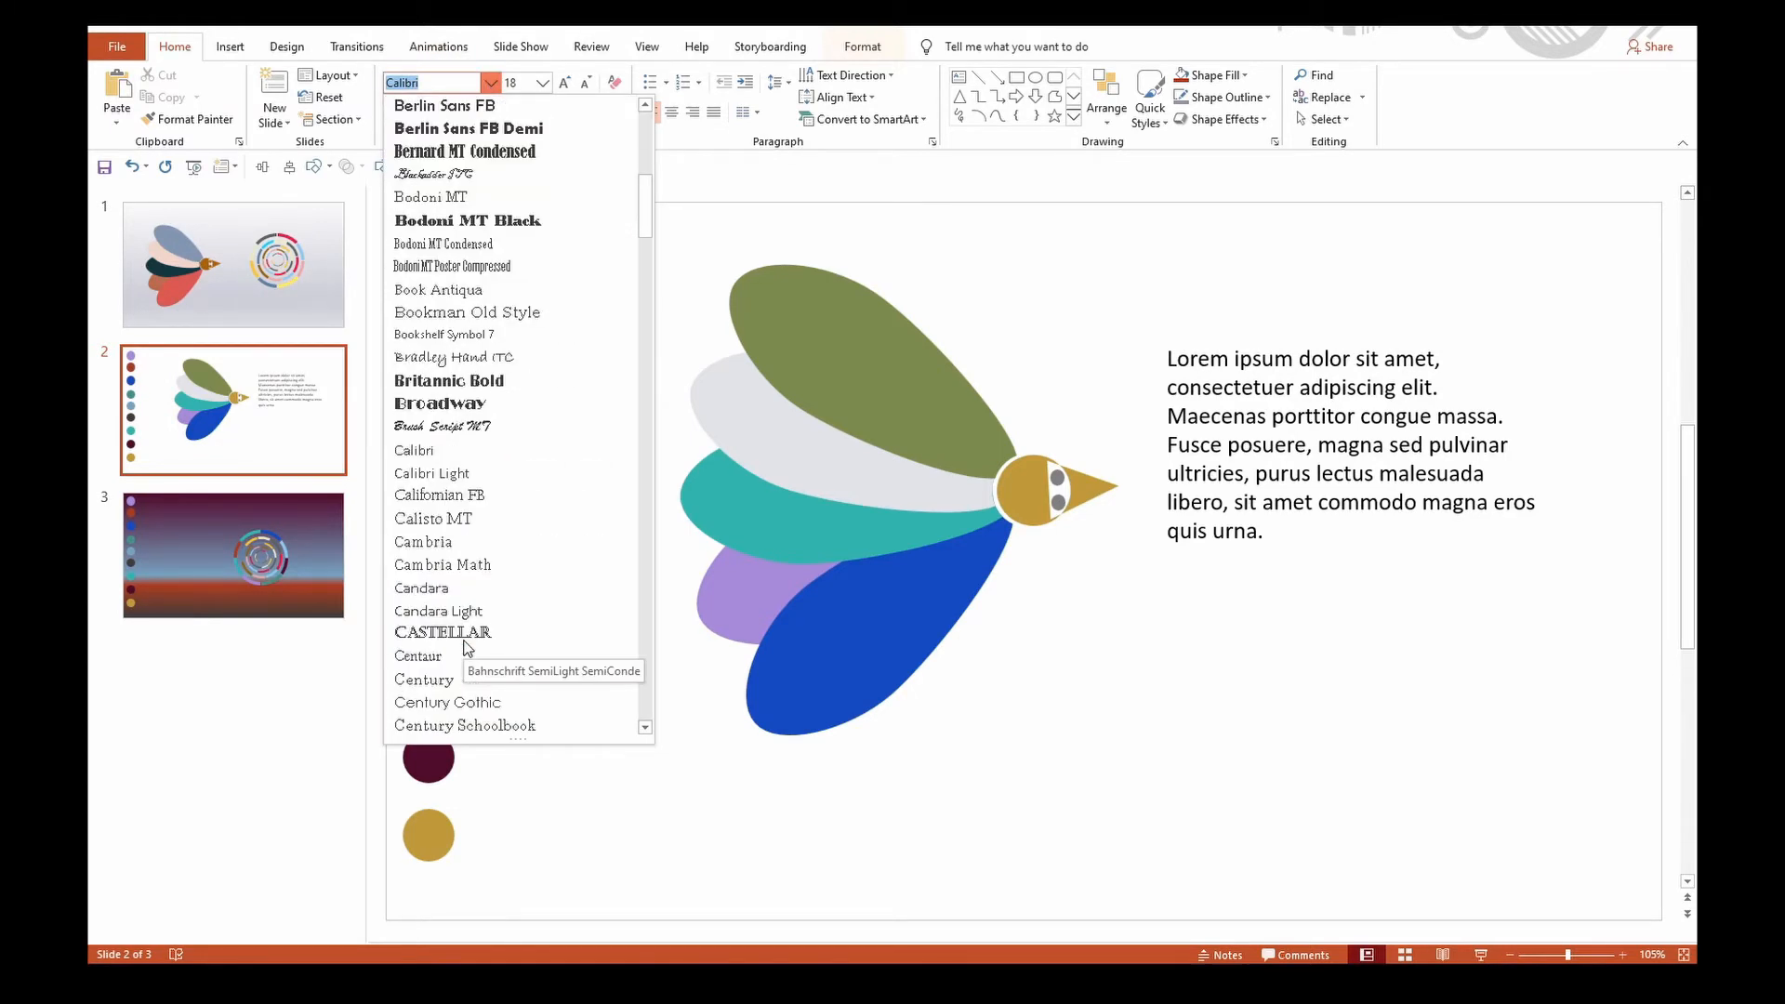
{"action": "type", "text": "Oswald"}
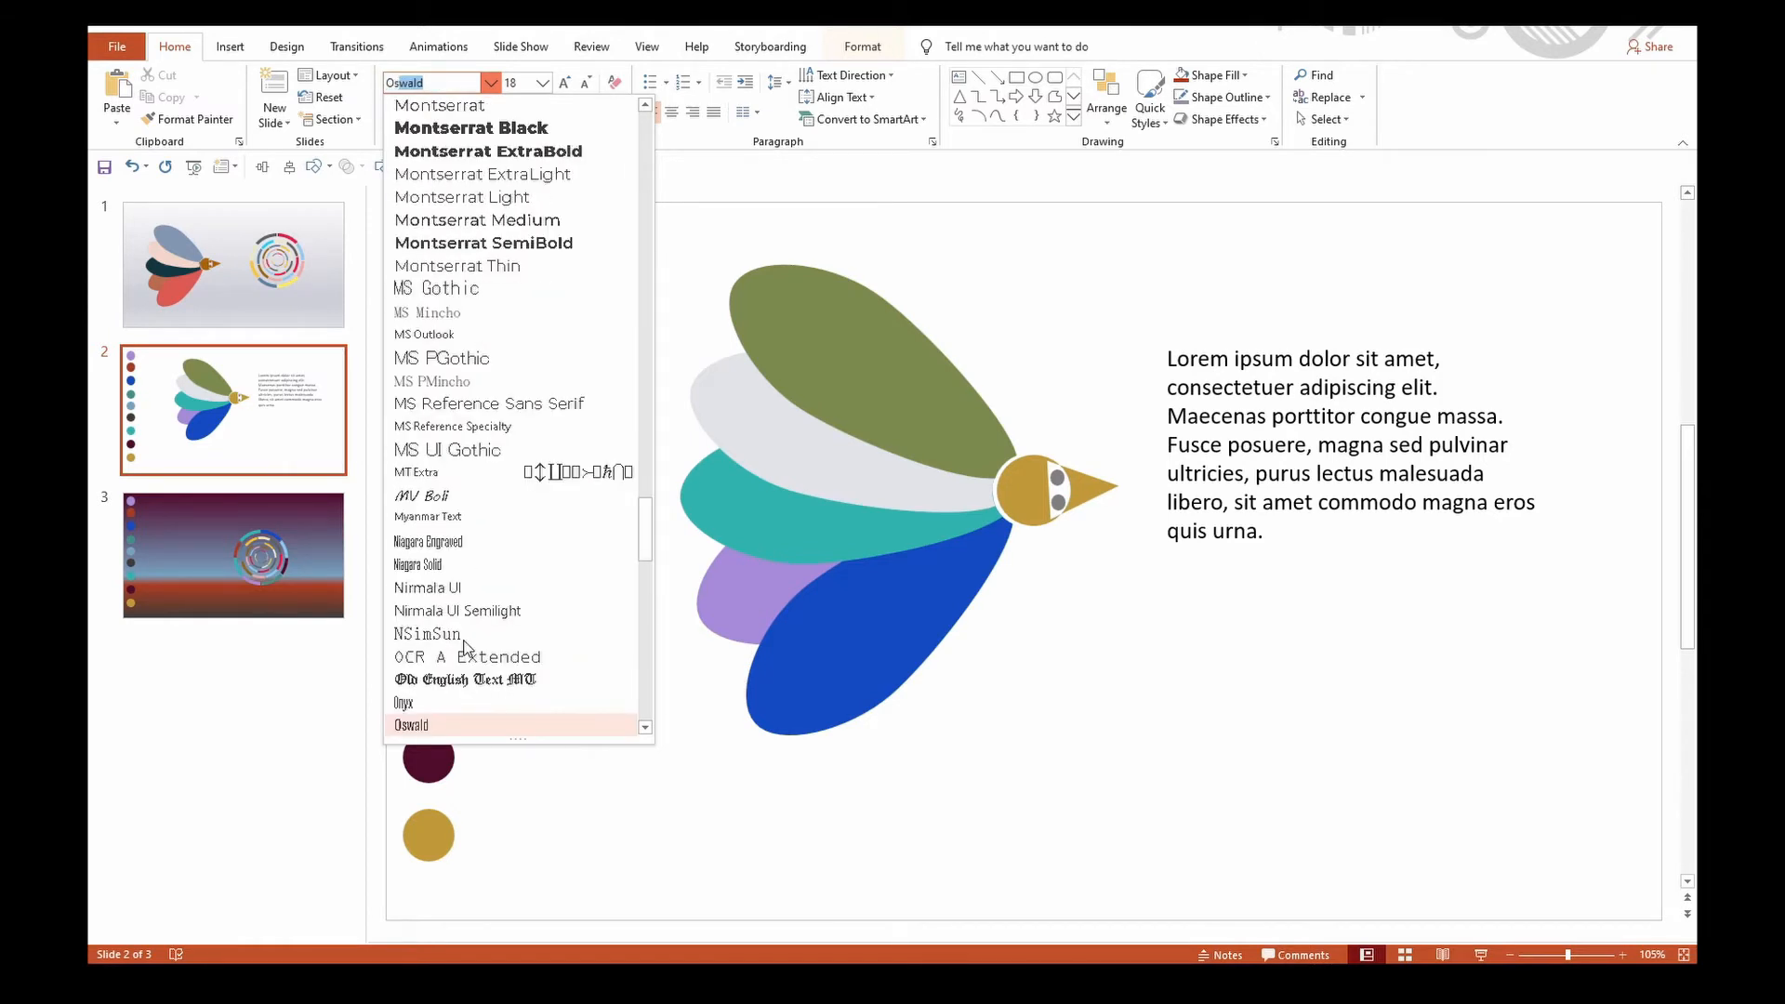
{"action": "key", "text": "Return"}
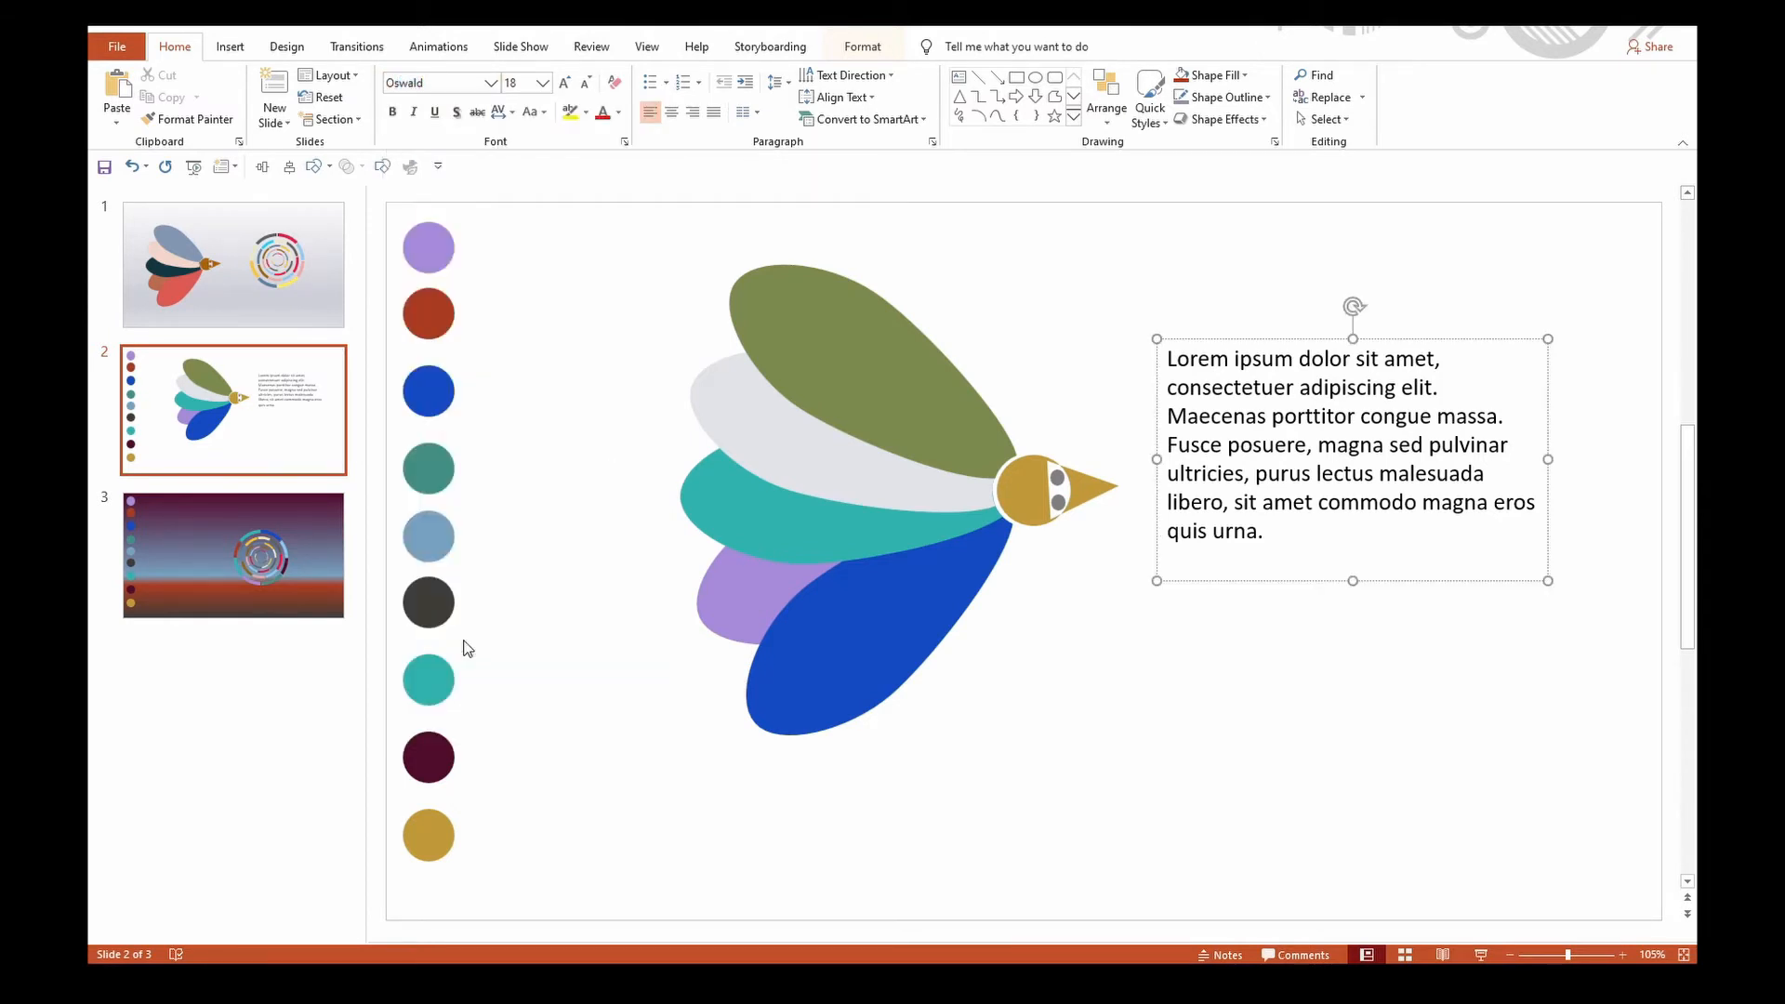
Step: Select the whole lorem ipsum paragraph and set its font to Oswald
{"action": "left_click_drag", "start_coordinate": [1313, 530], "coordinate": [1145, 336]}
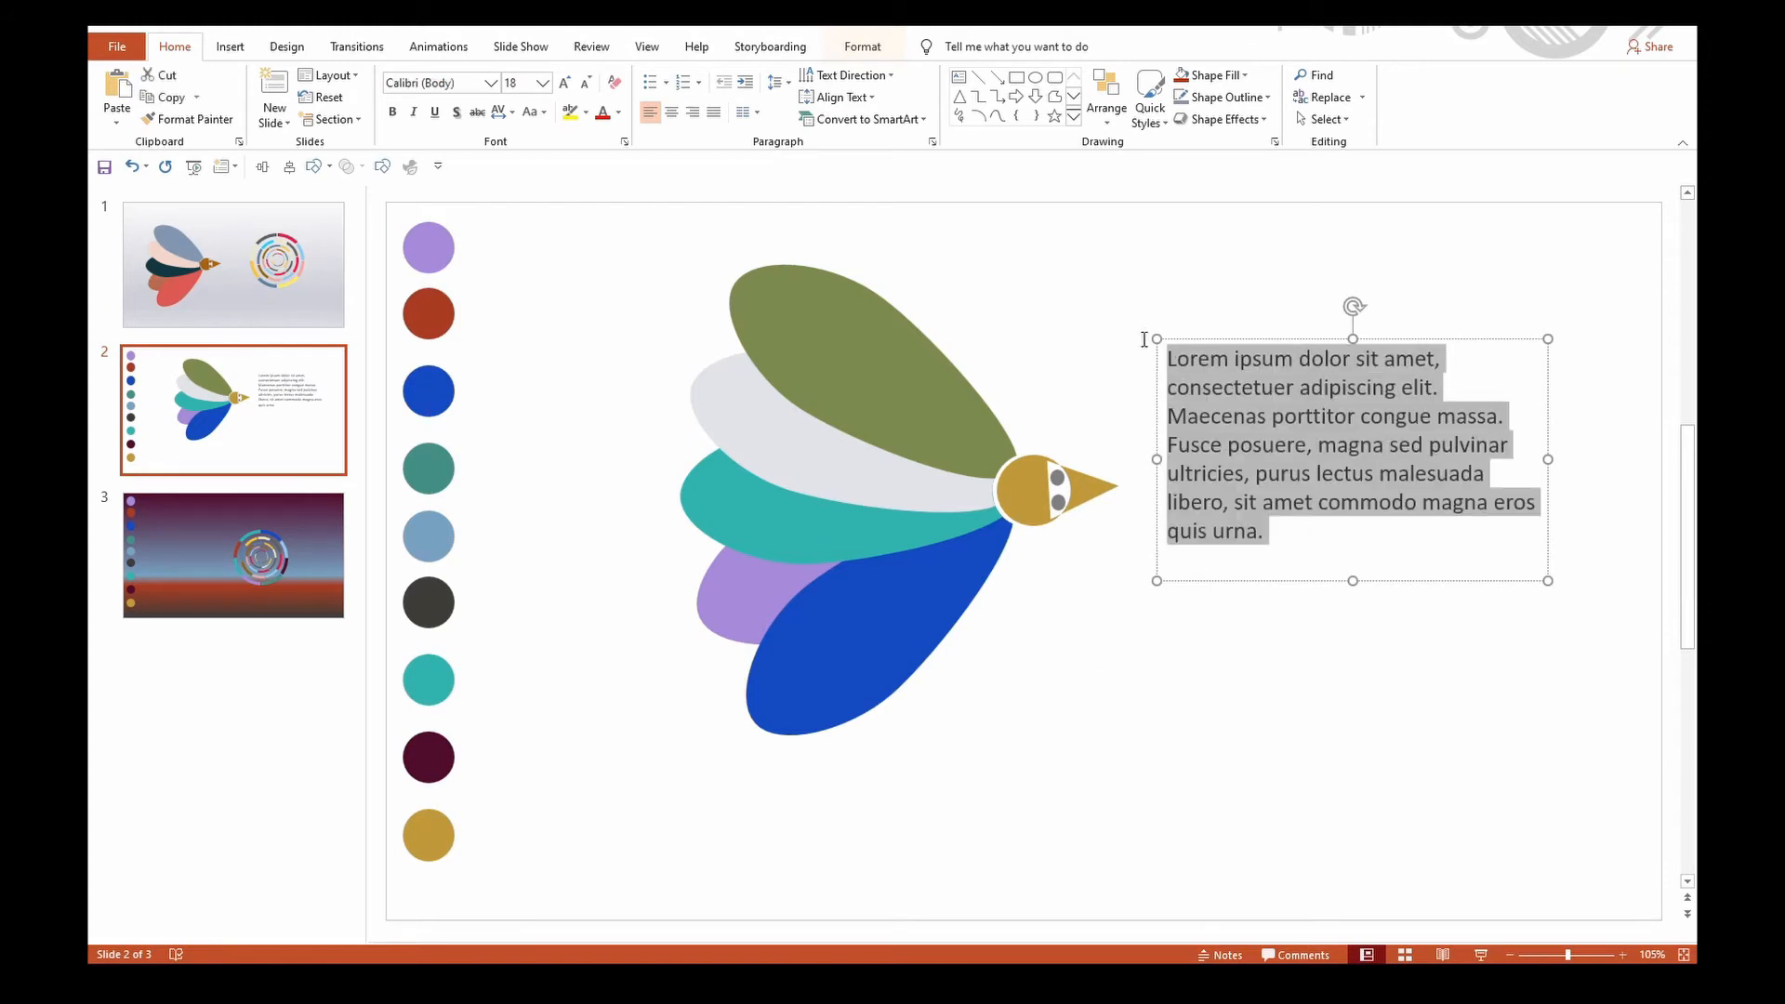
{"action": "left_click", "coordinate": [490, 83]}
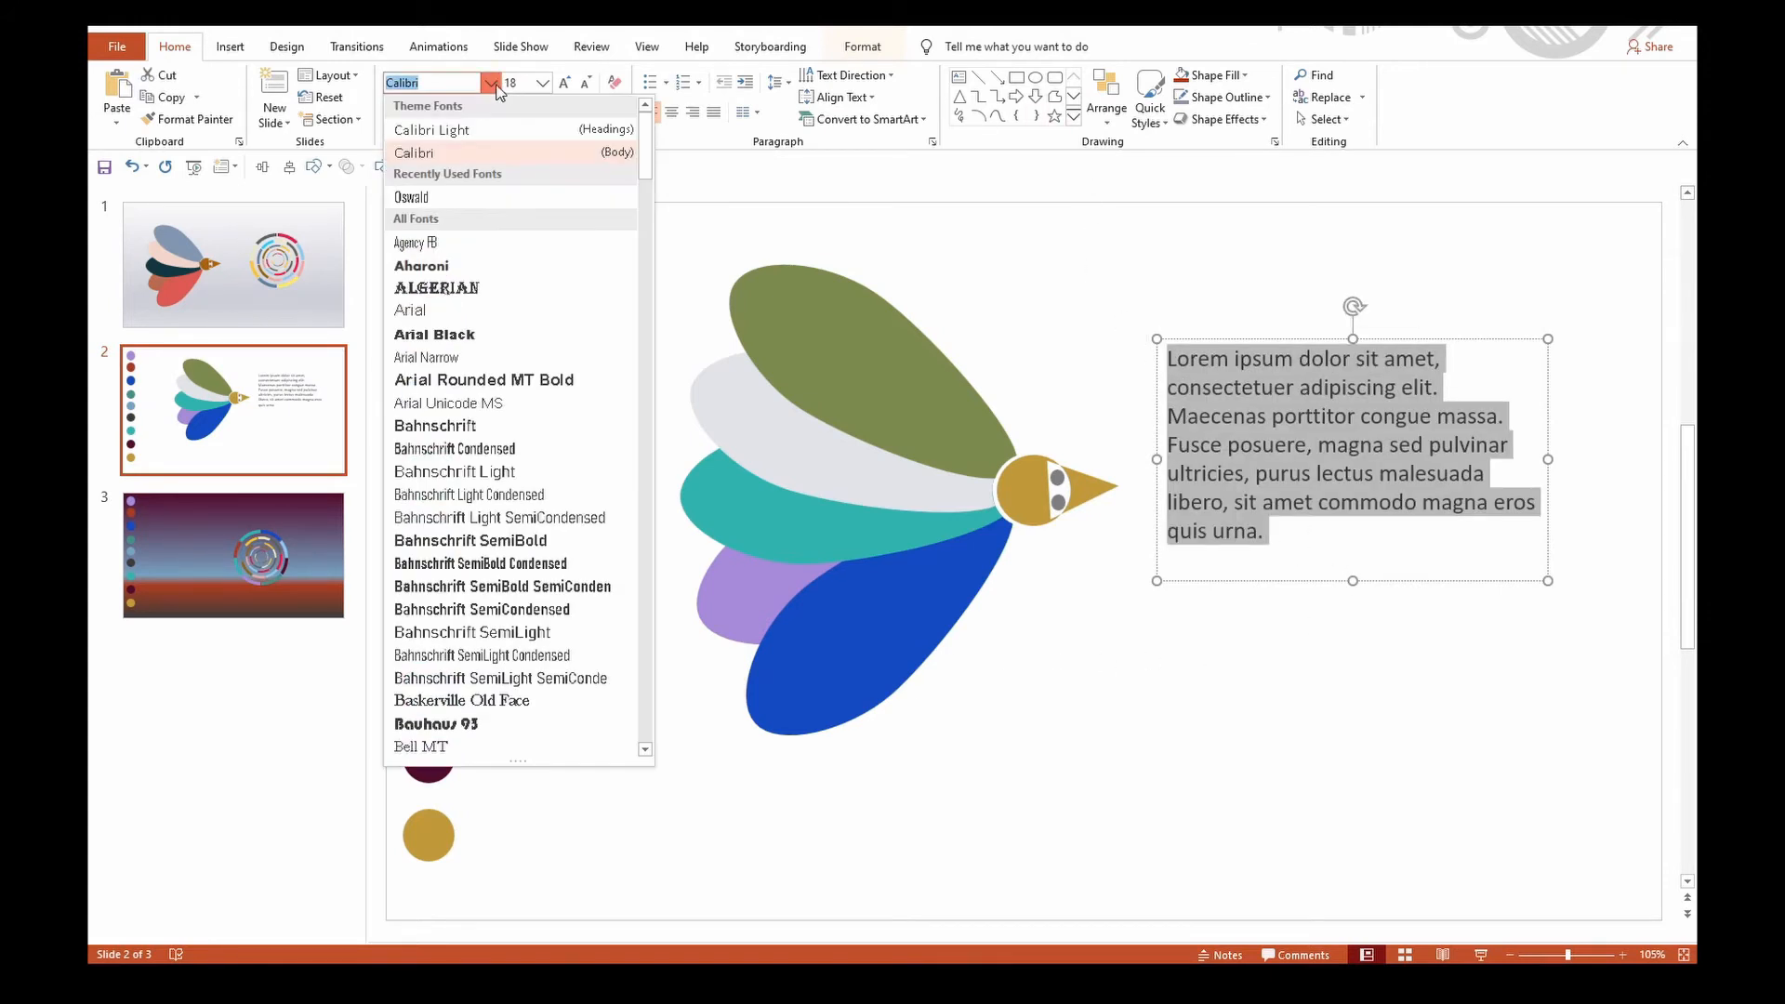
{"action": "left_click", "coordinate": [487, 193]}
{"action": "left_click", "coordinate": [1402, 749]}
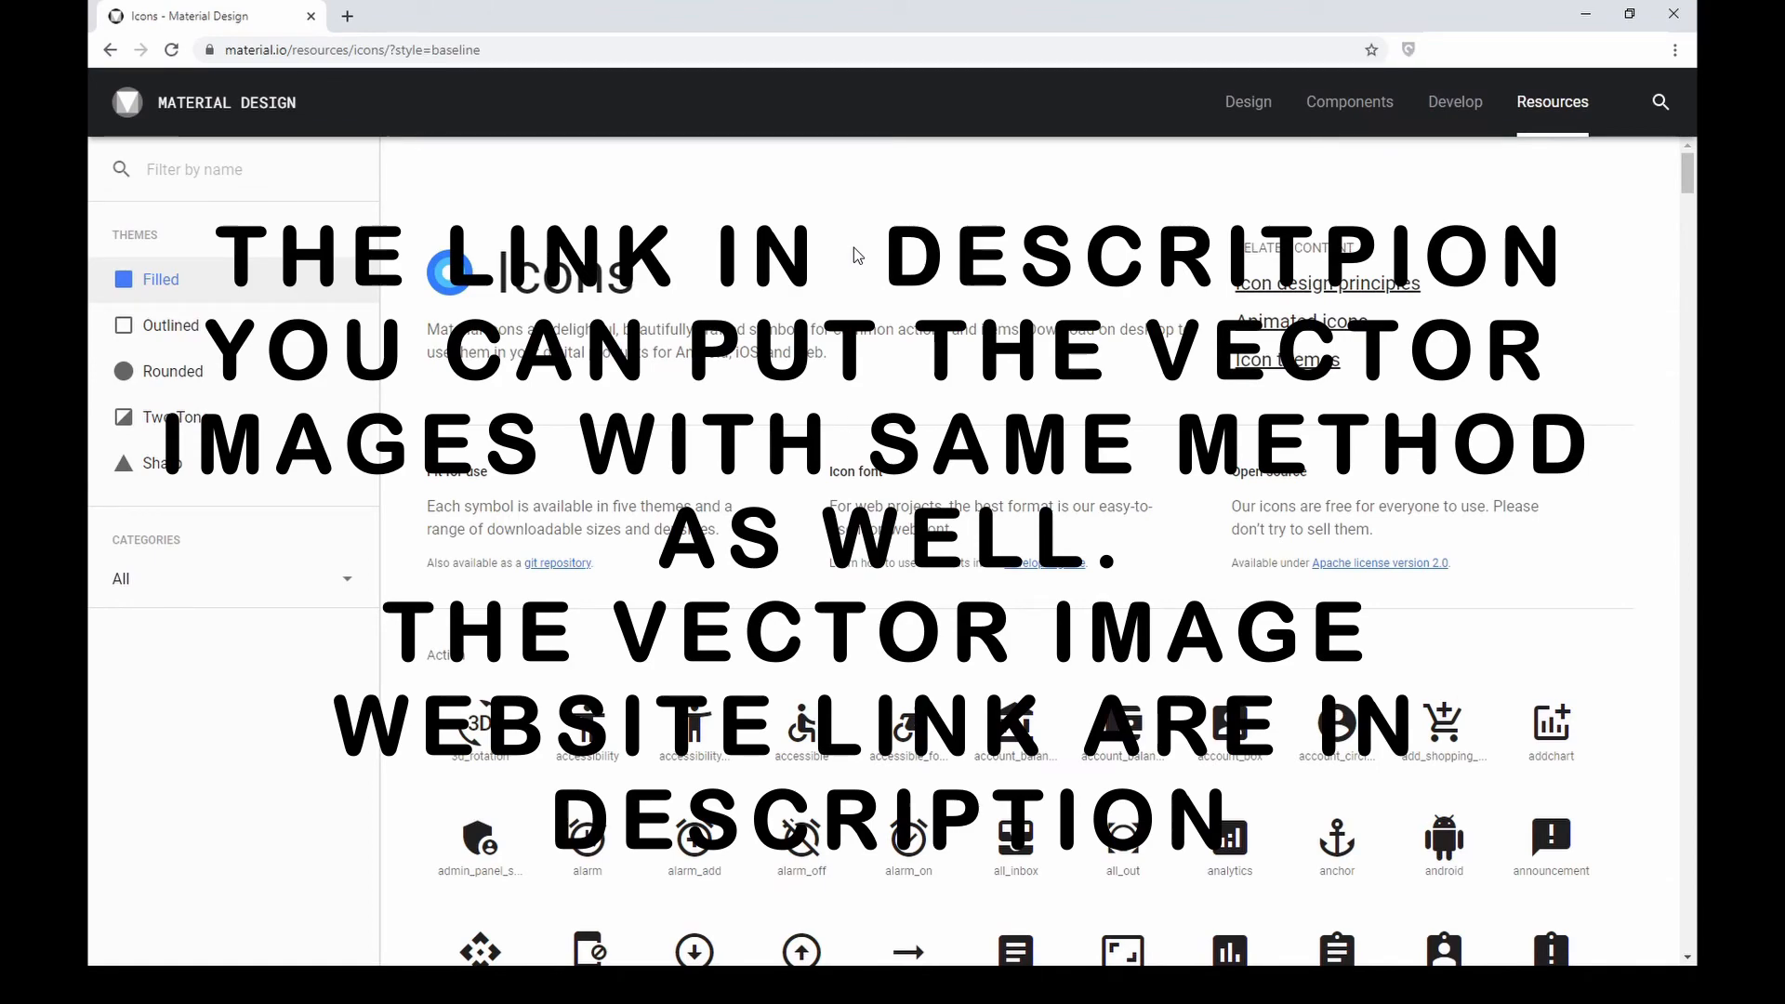
Step: Browse the filled Material Design icons through the Action and Av categories for a suitable icon
{"action": "scroll", "coordinate": [857, 256], "scroll_direction": "down", "scroll_amount": 3}
{"action": "scroll", "coordinate": [857, 255], "scroll_direction": "down", "scroll_amount": 20}
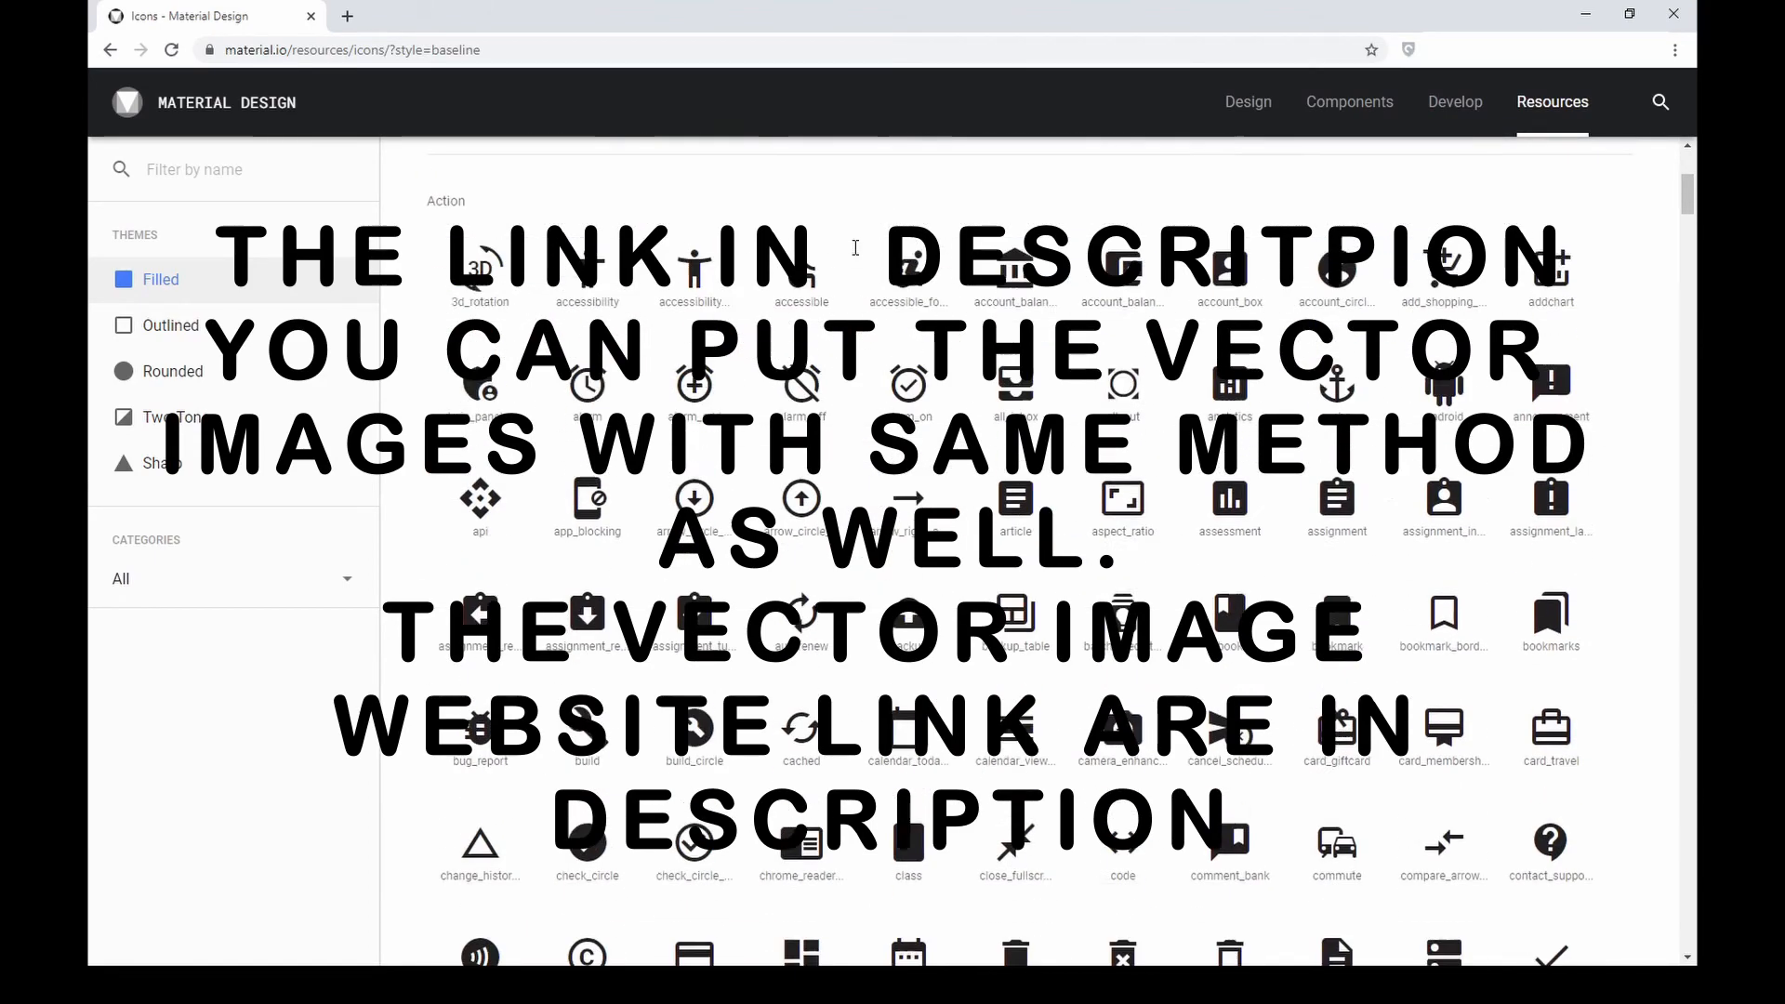
{"action": "scroll", "coordinate": [855, 248], "scroll_direction": "down", "scroll_amount": 4}
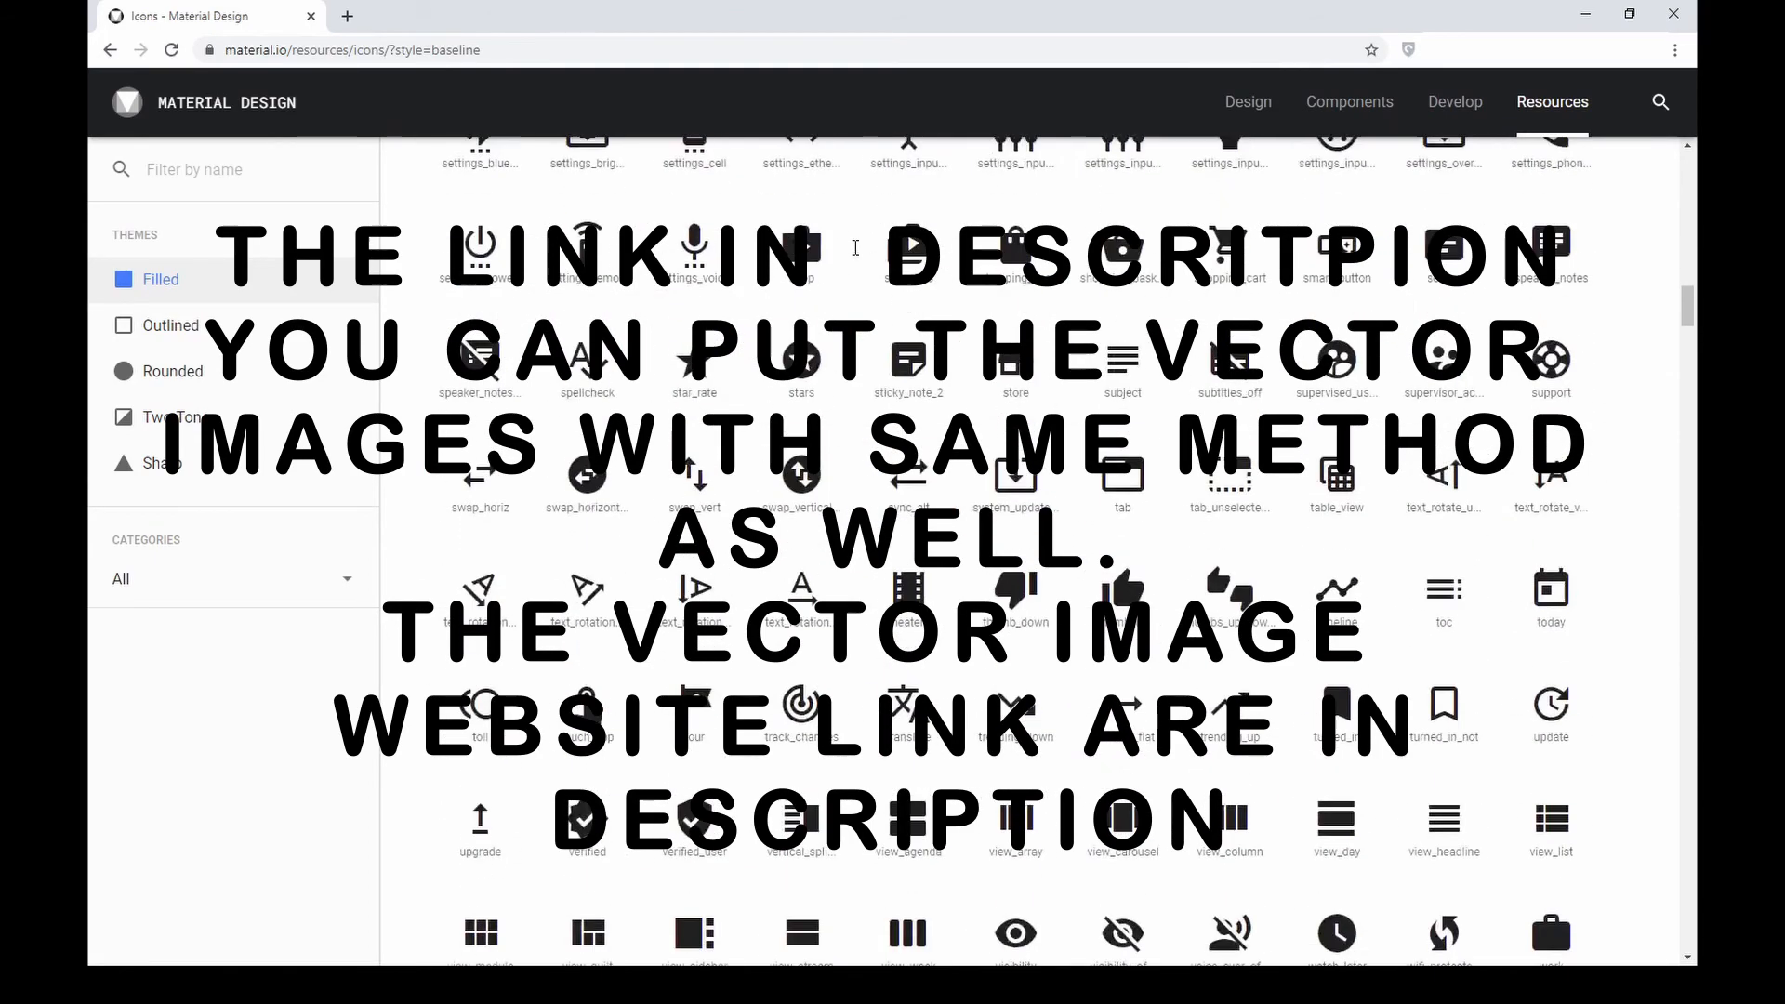
{"action": "scroll", "coordinate": [855, 251], "scroll_direction": "down", "scroll_amount": 3}
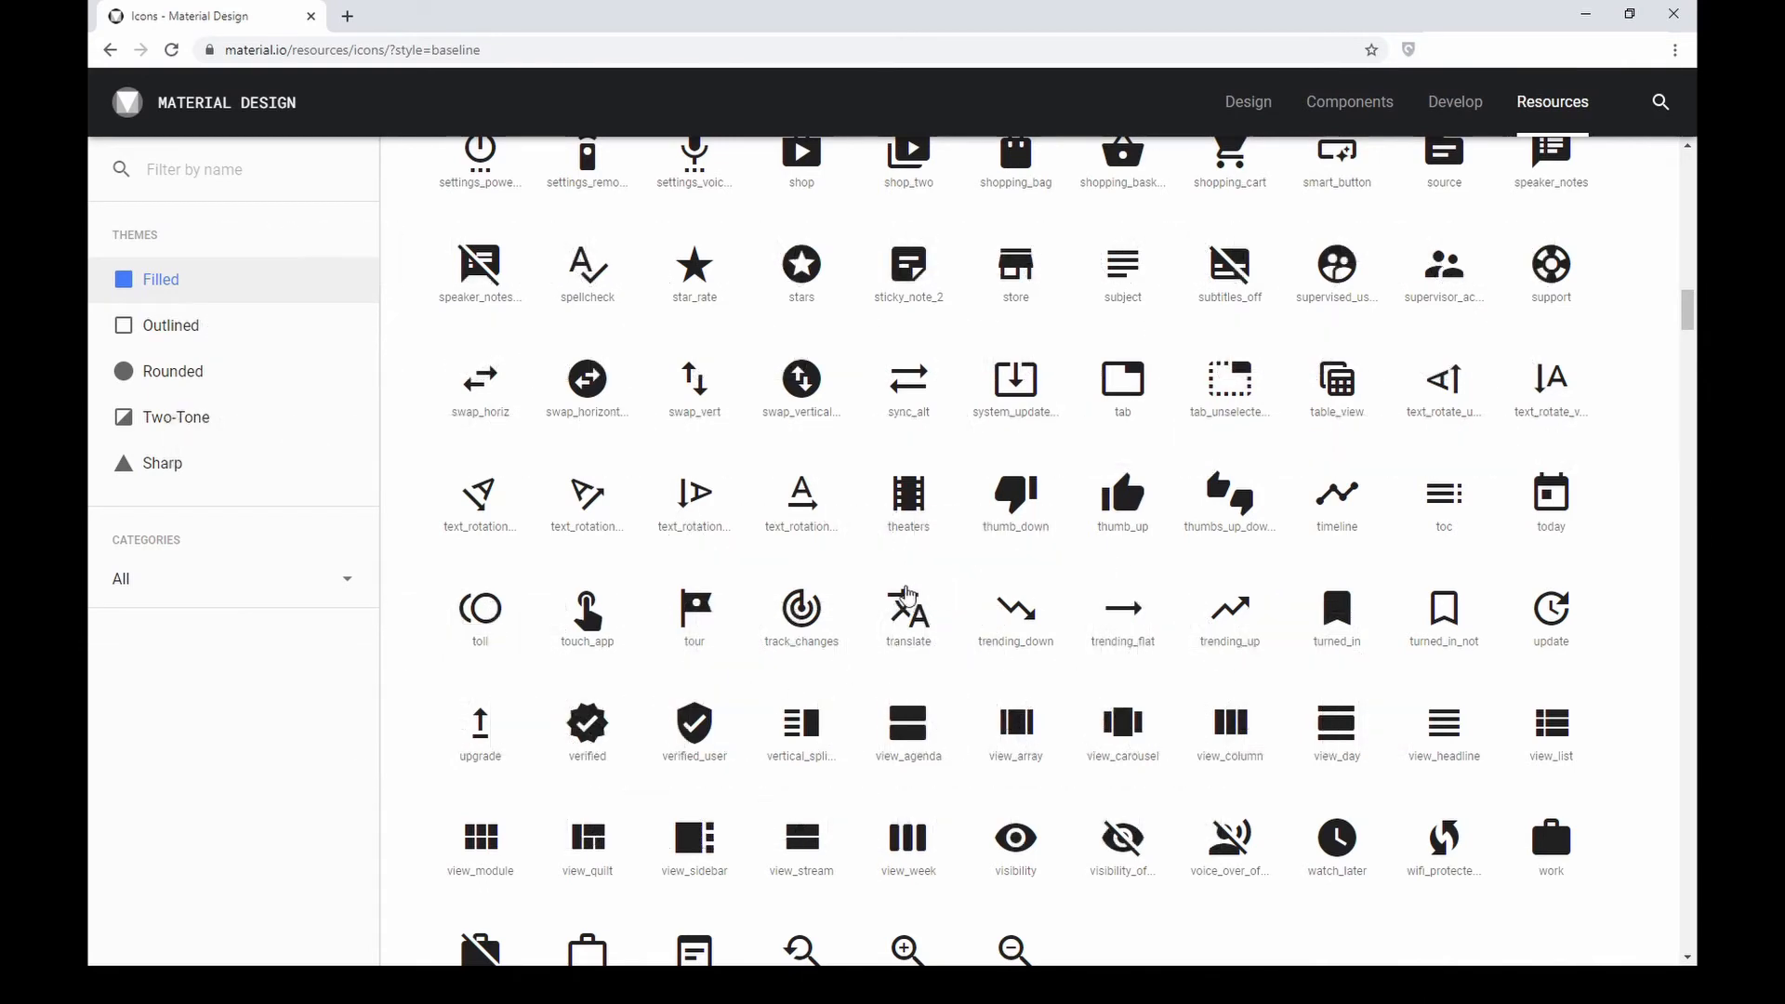
{"action": "scroll", "coordinate": [1193, 612], "scroll_direction": "down", "scroll_amount": 2}
{"action": "scroll", "coordinate": [1193, 612], "scroll_direction": "down", "scroll_amount": 6}
{"action": "scroll", "coordinate": [1193, 612], "scroll_direction": "down", "scroll_amount": 5}
{"action": "scroll", "coordinate": [1192, 611], "scroll_direction": "up", "scroll_amount": 3}
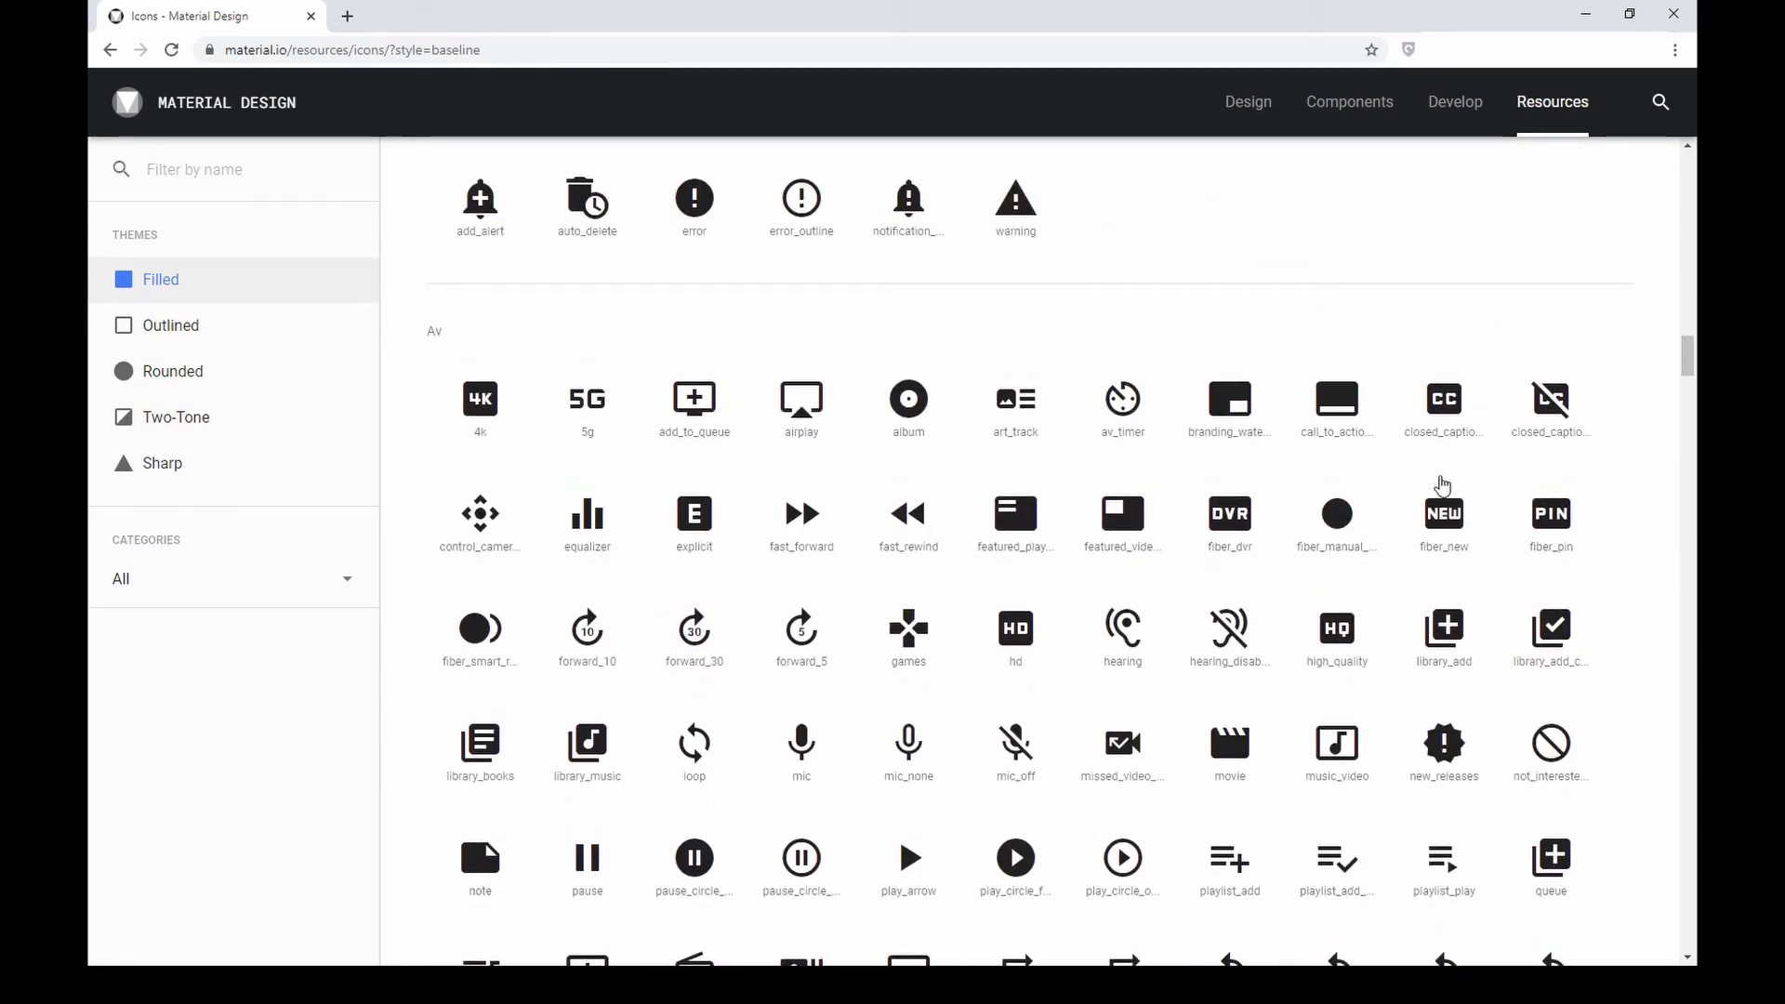
Step: Download the black closed_caption icon at 18dp in both PNG and SVG formats
{"action": "left_click", "coordinate": [1448, 413]}
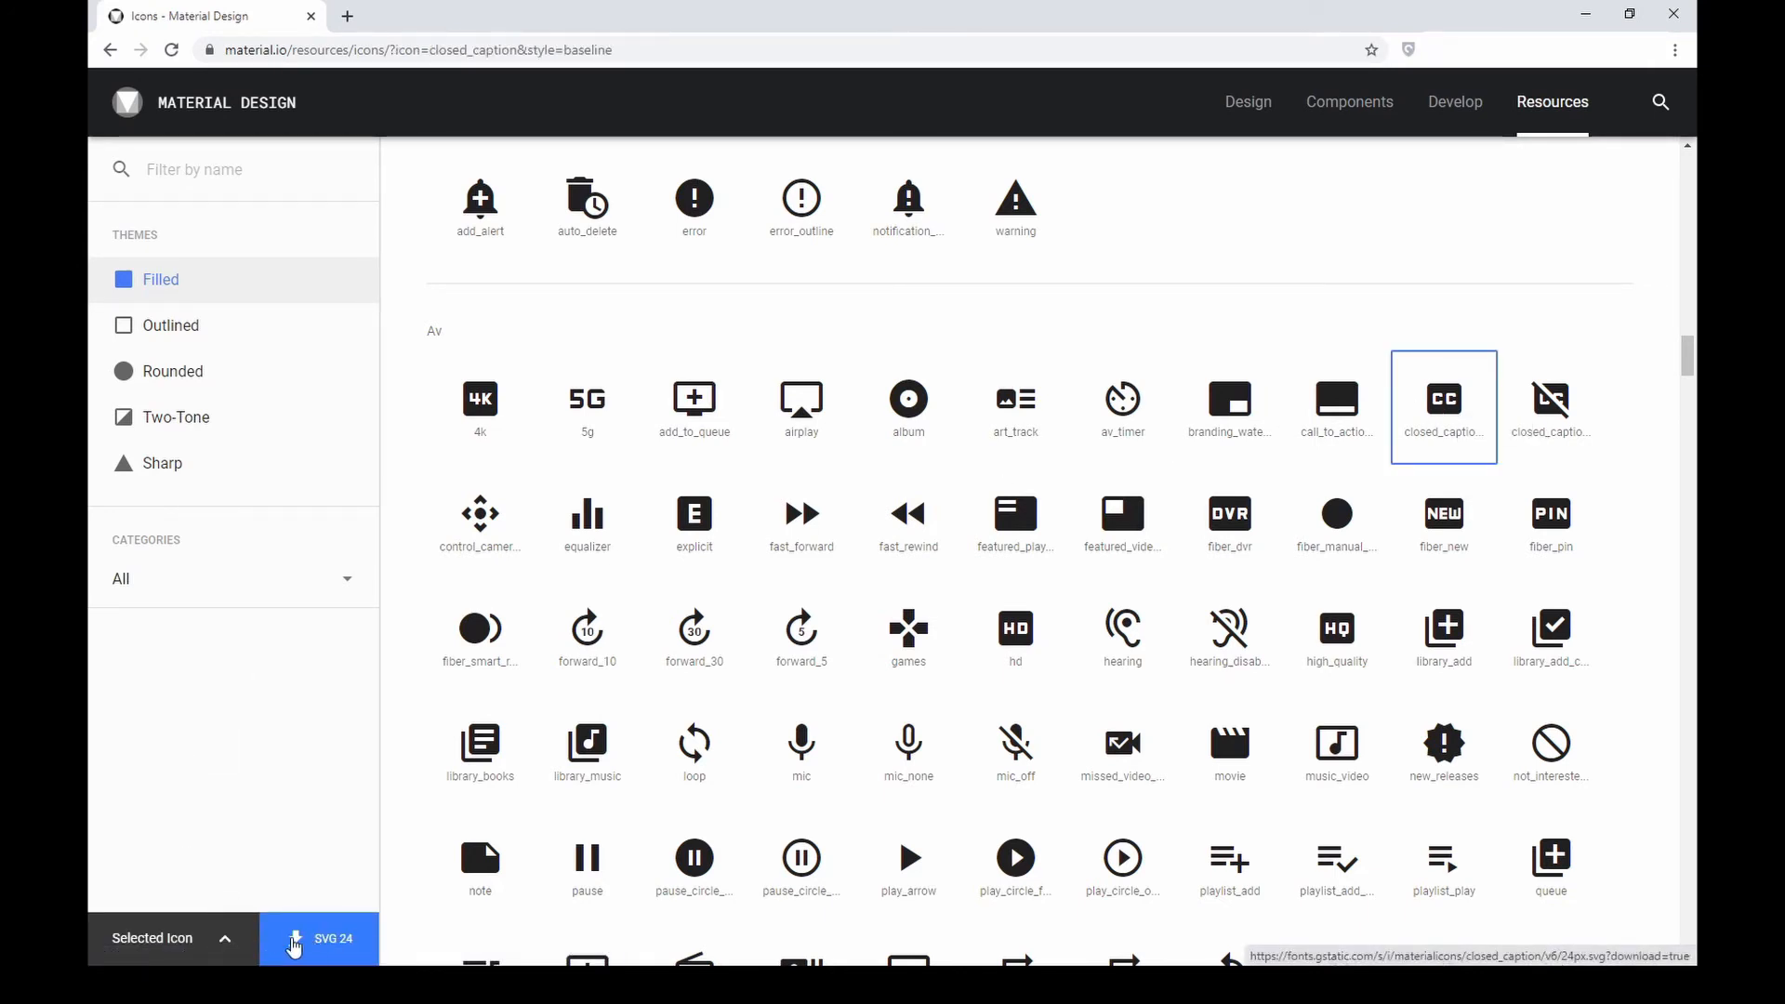
{"action": "left_click", "coordinate": [226, 942]}
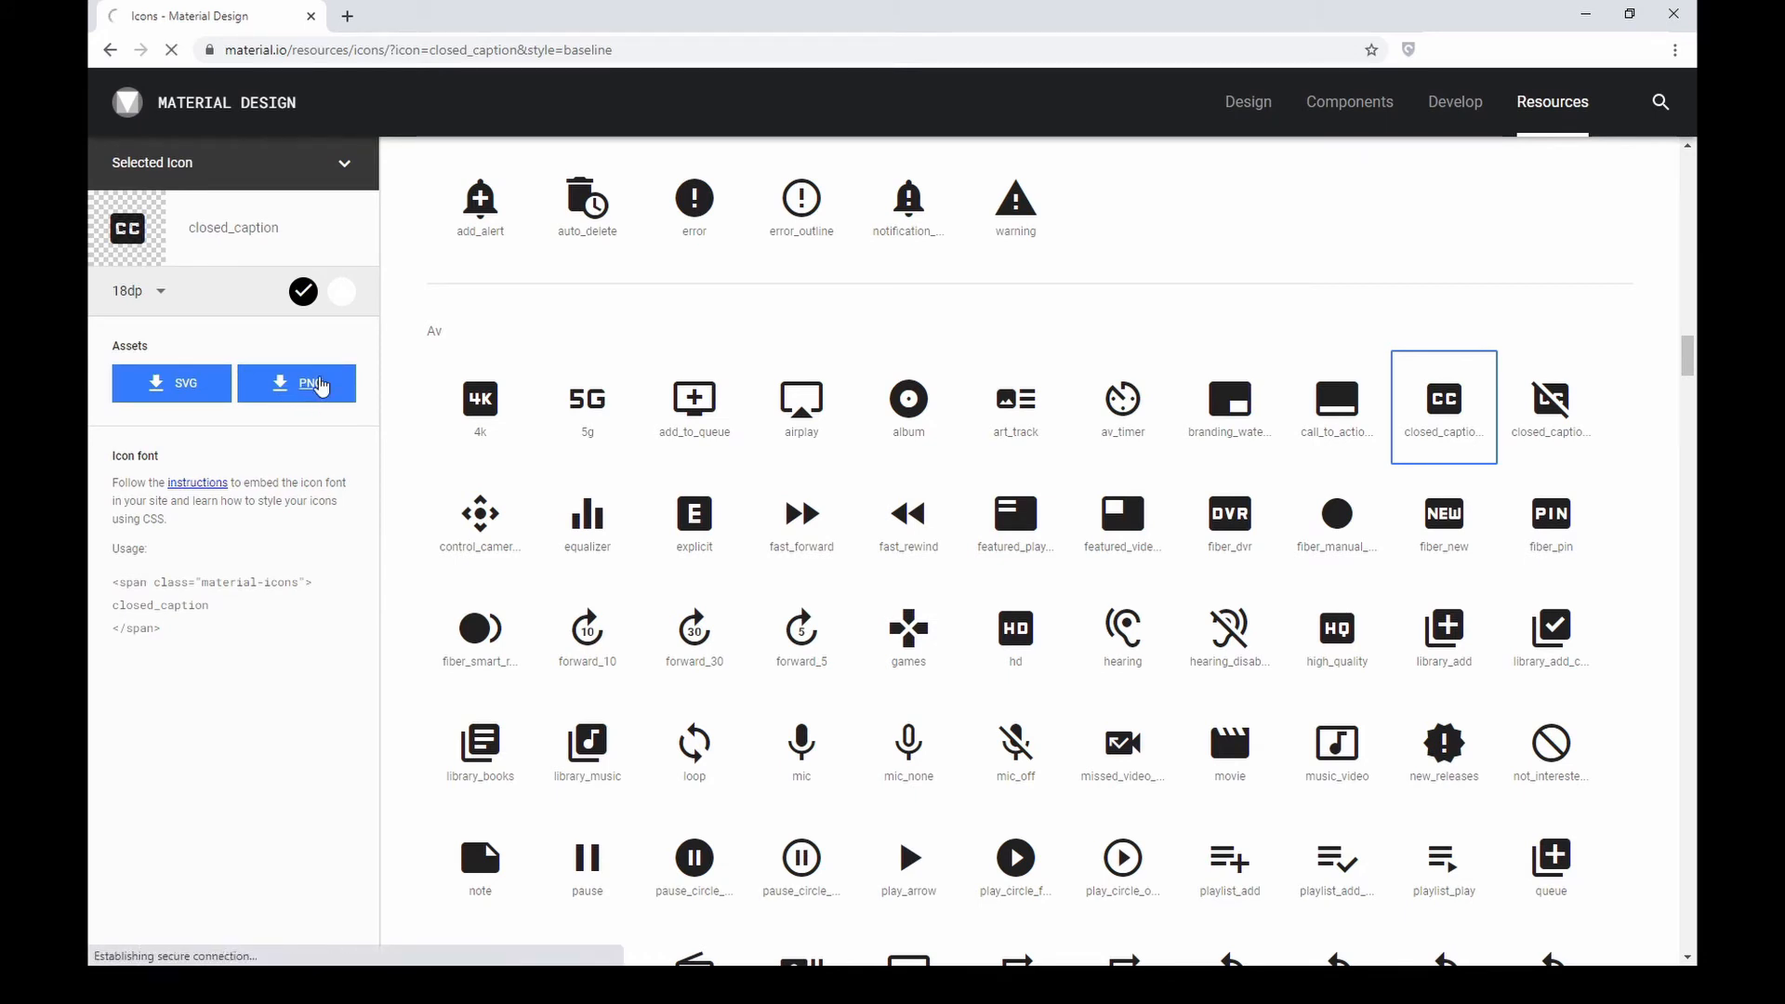
{"action": "left_click", "coordinate": [174, 385]}
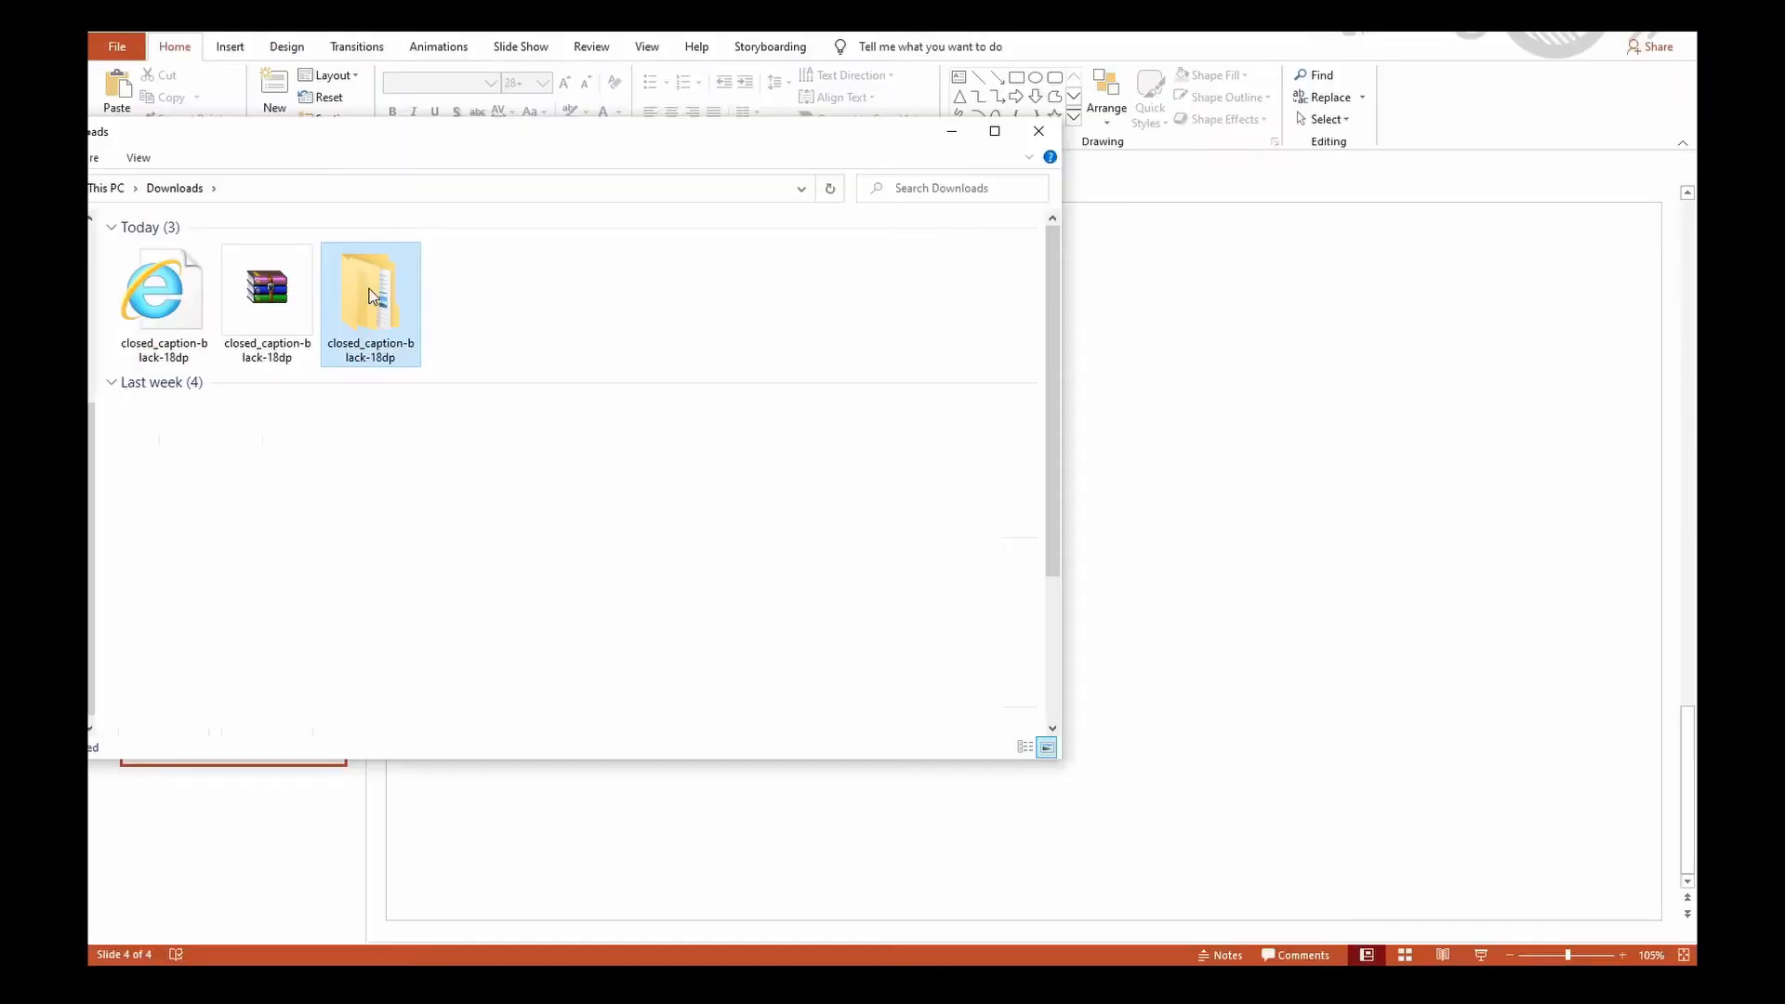
Step: Insert the 2x closed_caption PNG on slide 4, enlarge it to about 3.21 inches square, and move it toward the slide's upper-left area
{"action": "double_click", "coordinate": [370, 298]}
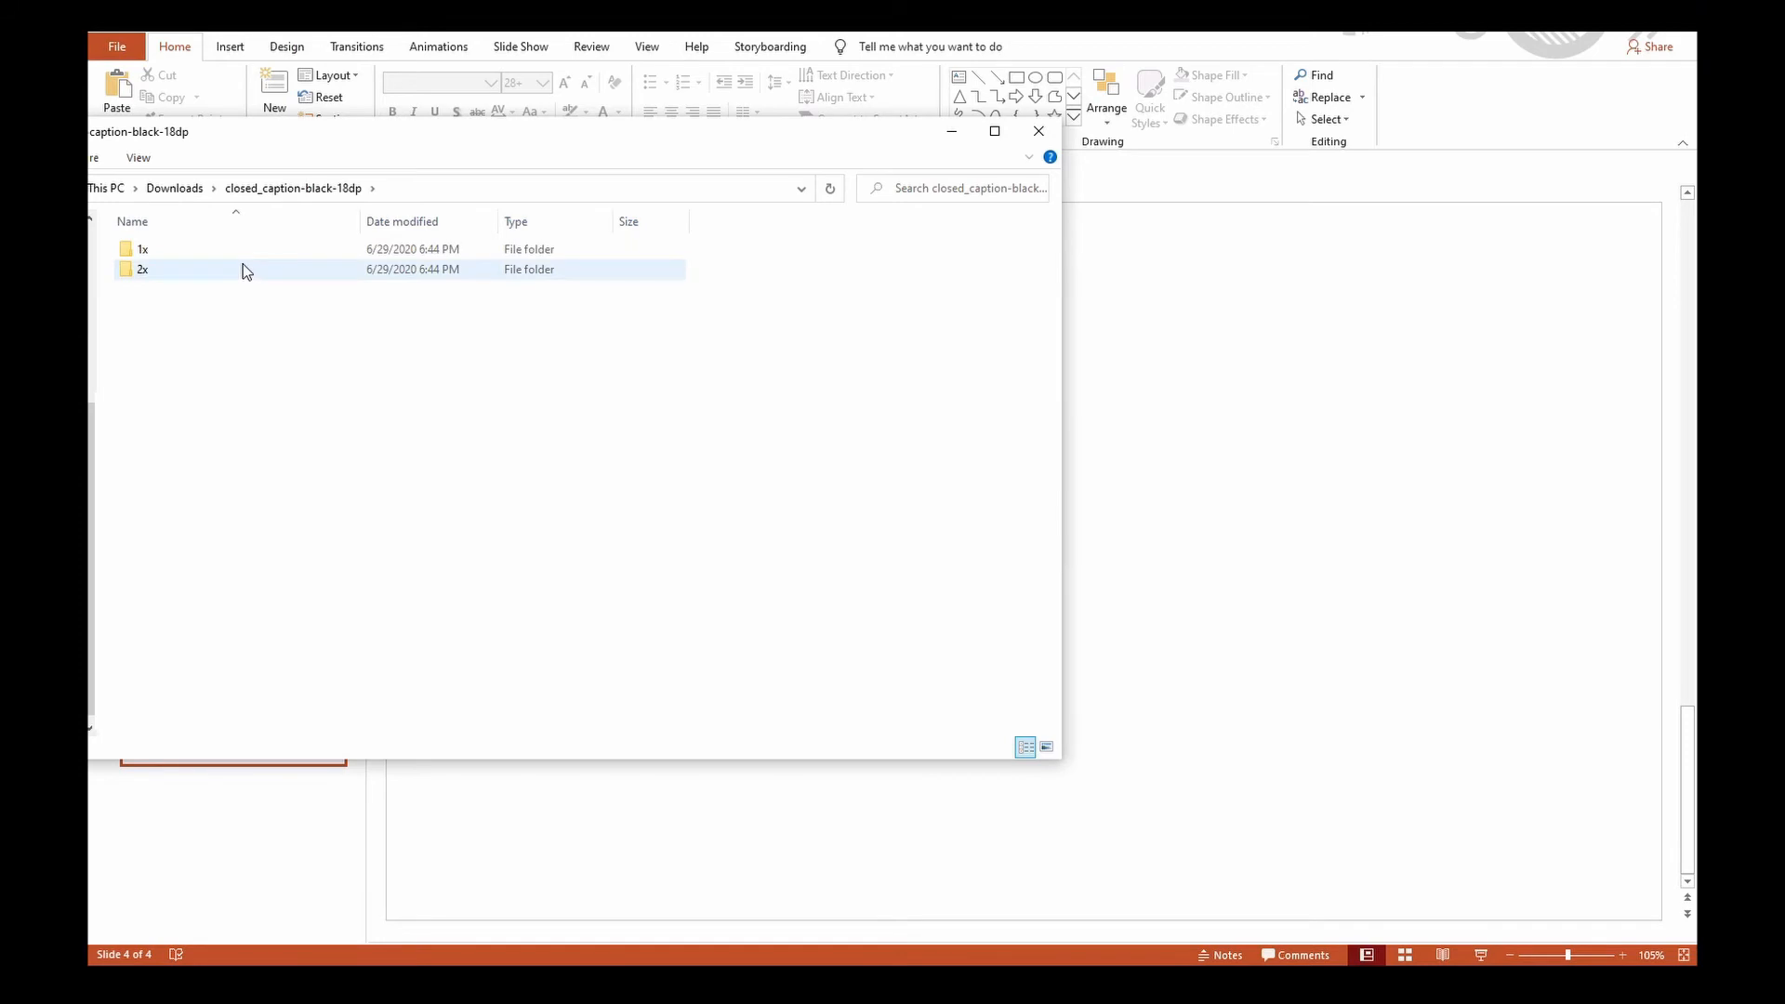
{"action": "double_click", "coordinate": [396, 269]}
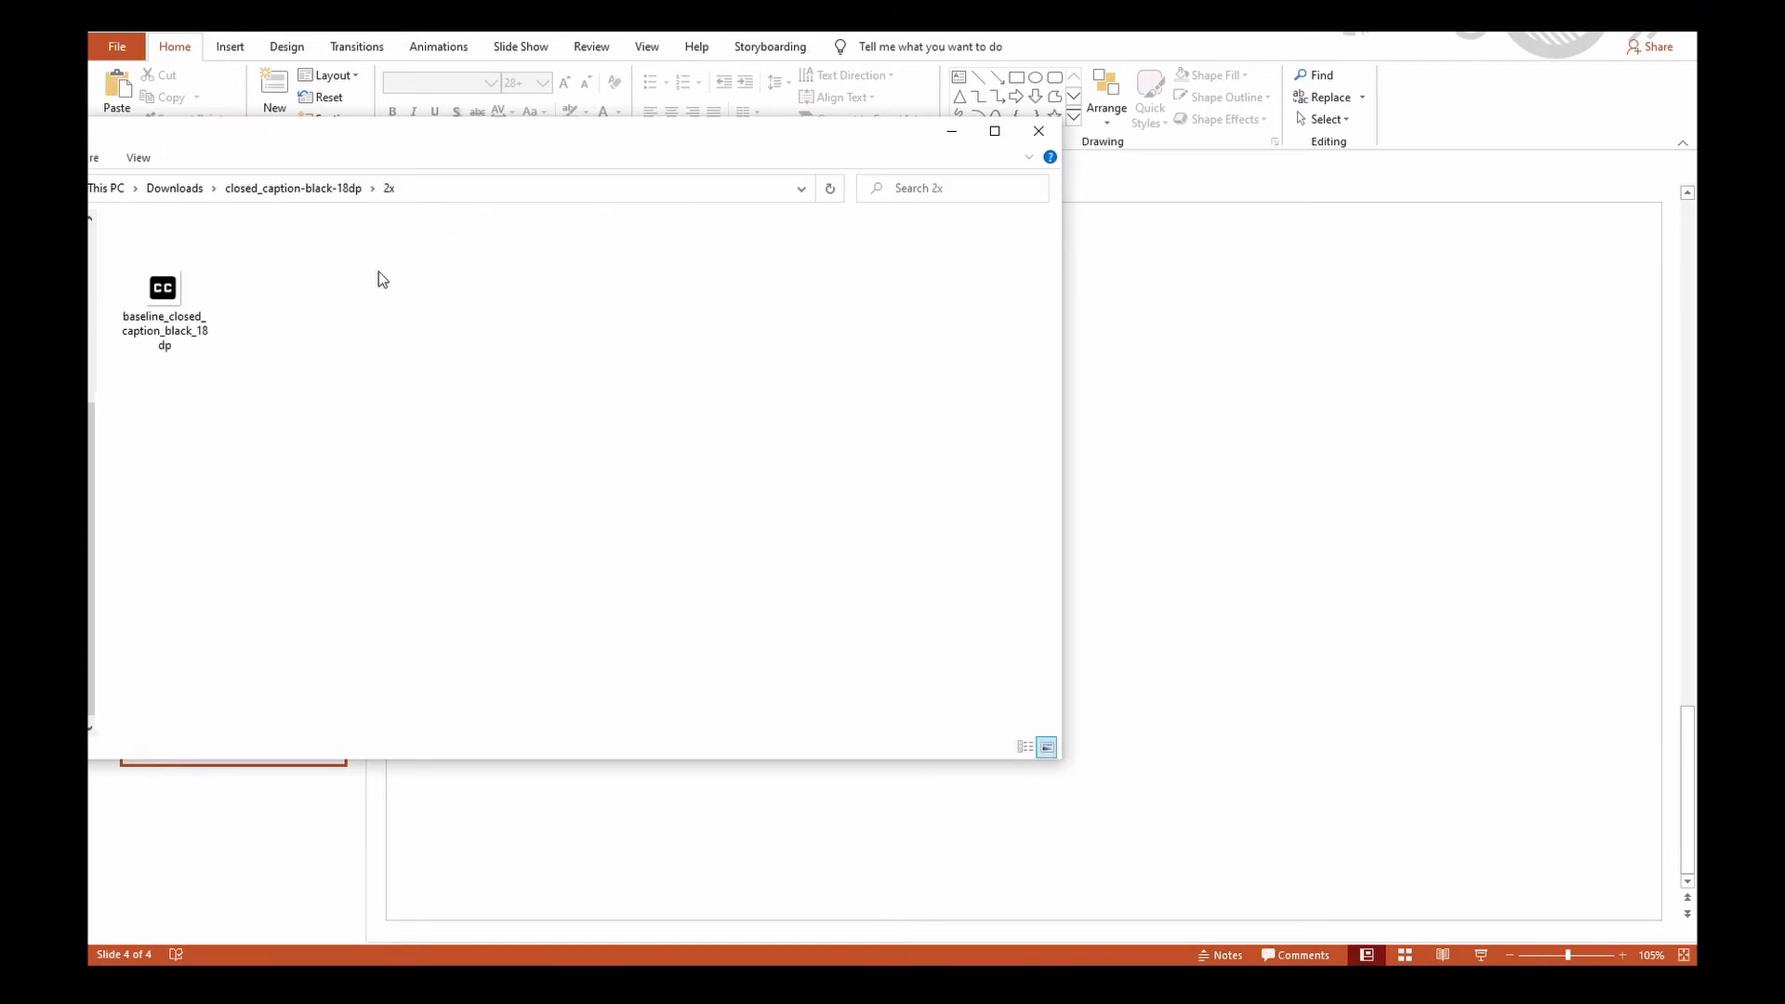
{"action": "left_click_drag", "start_coordinate": [158, 311], "coordinate": [1132, 503]}
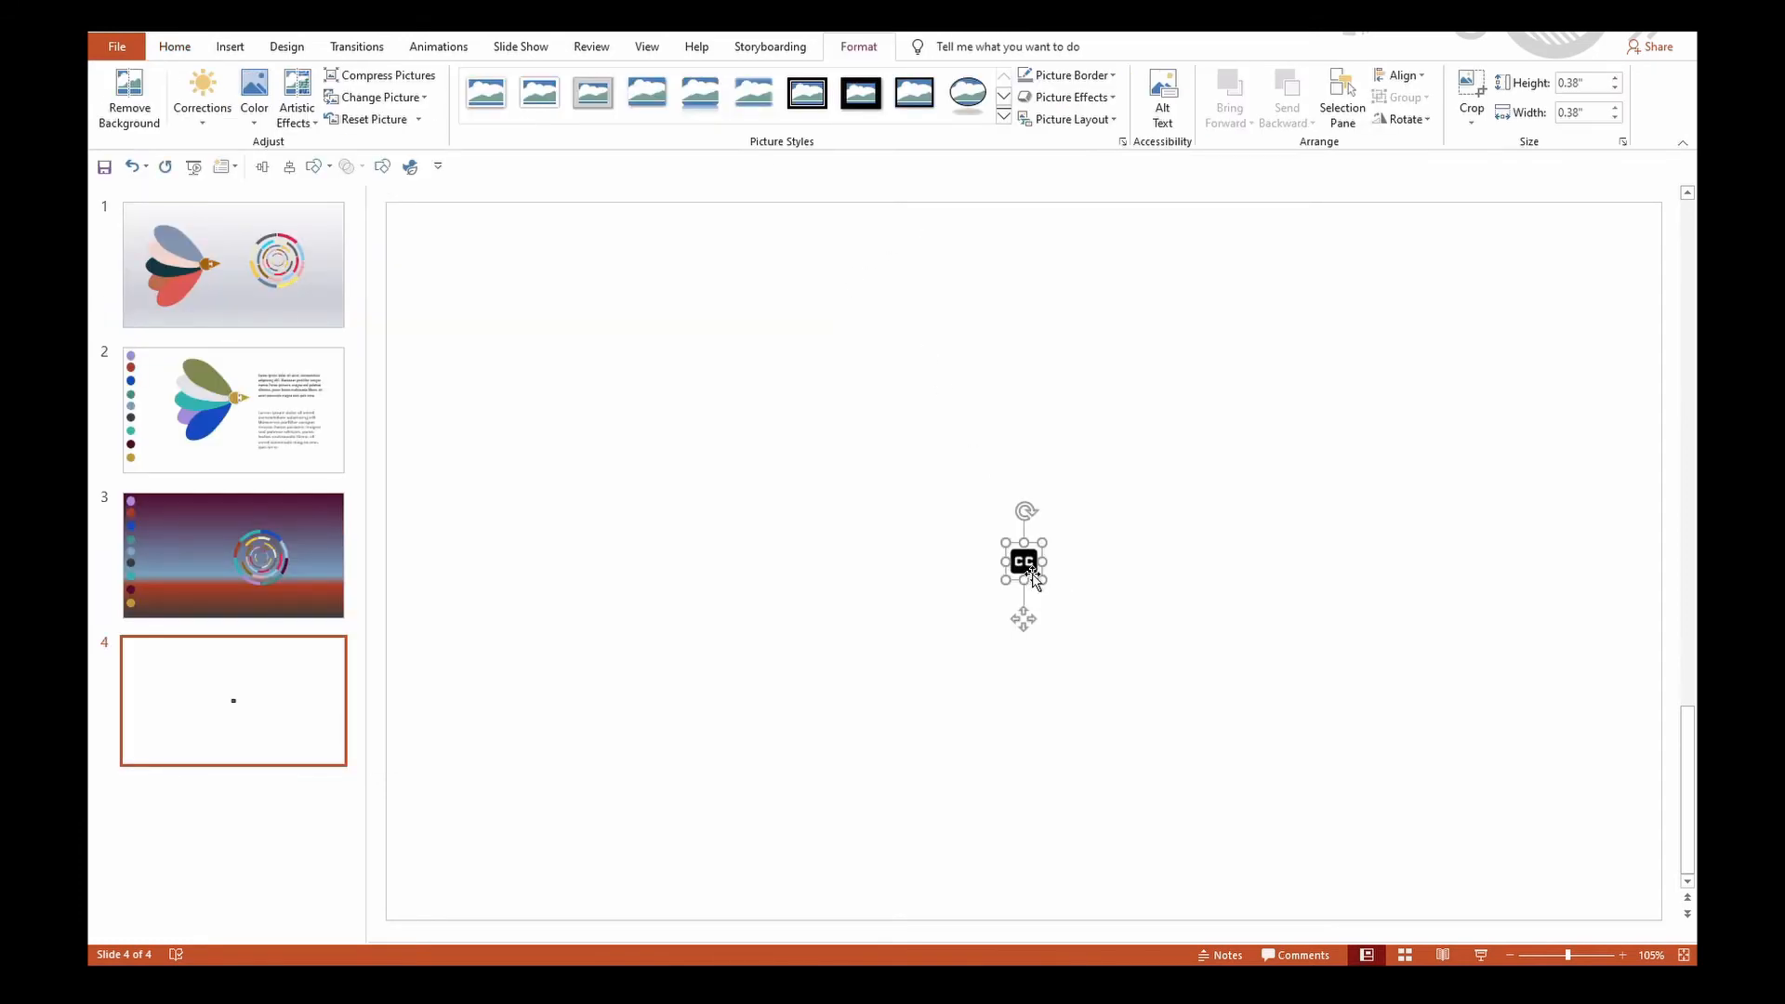
{"action": "left_click_drag", "start_coordinate": [1041, 581], "coordinate": [1179, 714]}
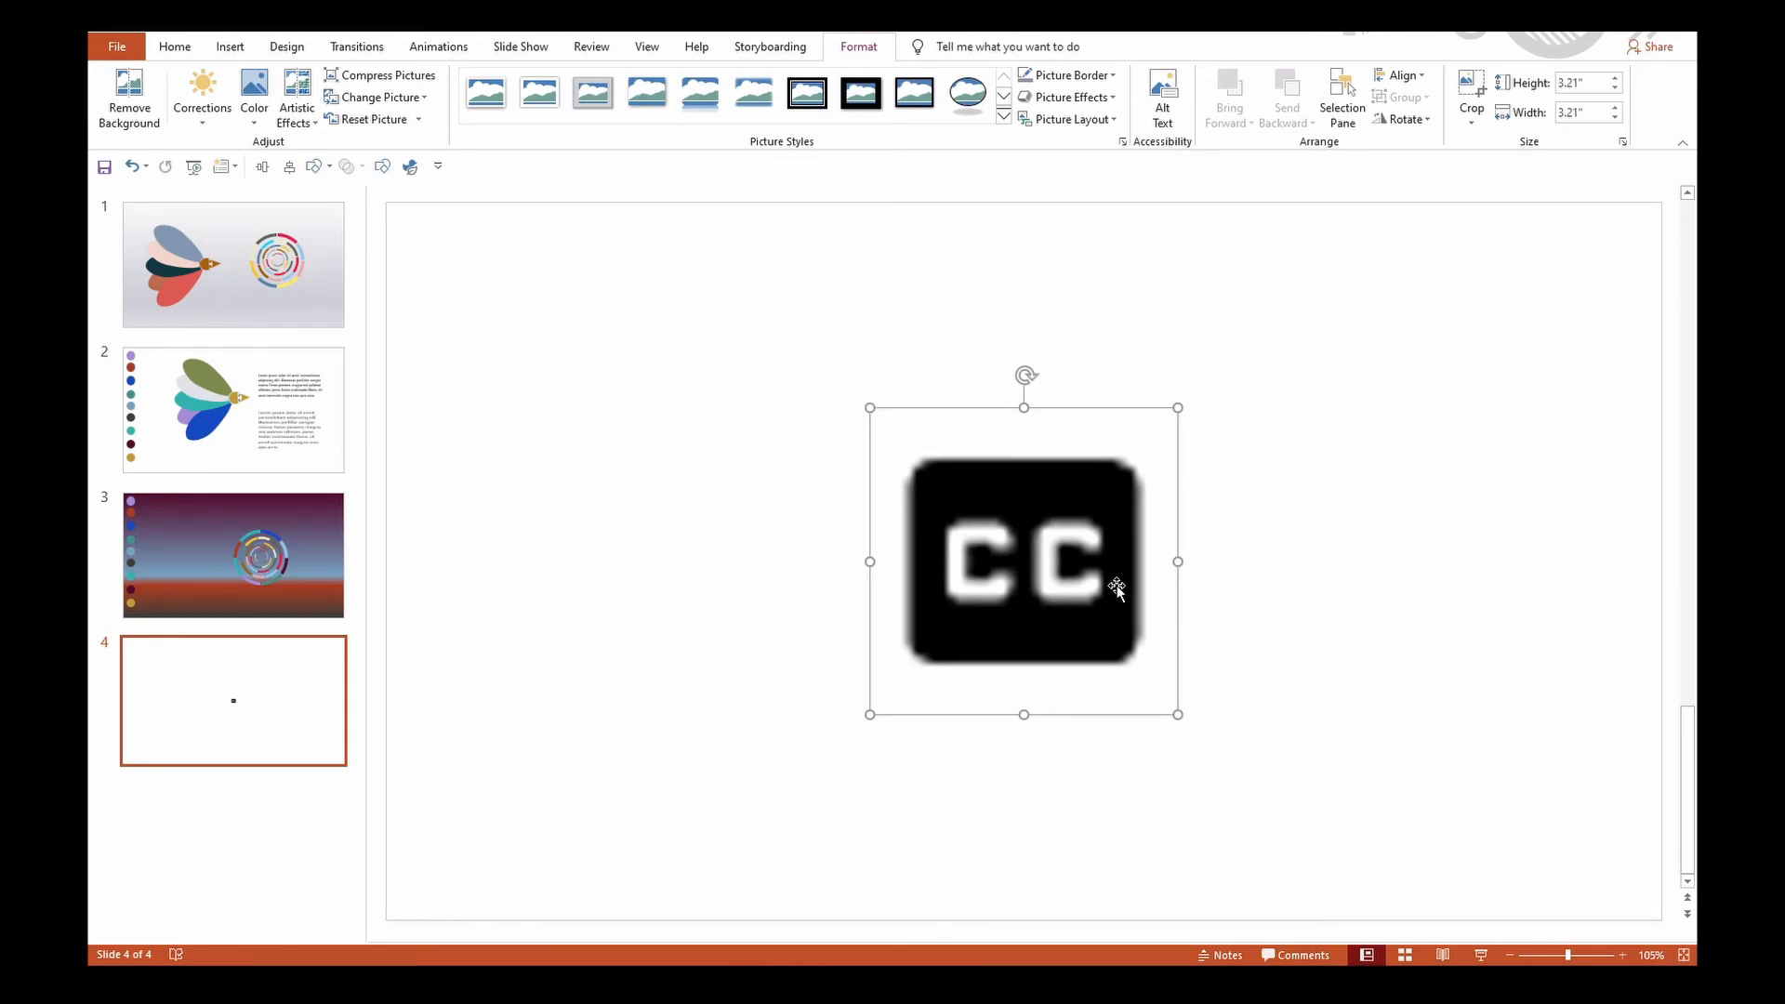
{"action": "left_click_drag", "start_coordinate": [1117, 588], "coordinate": [825, 487]}
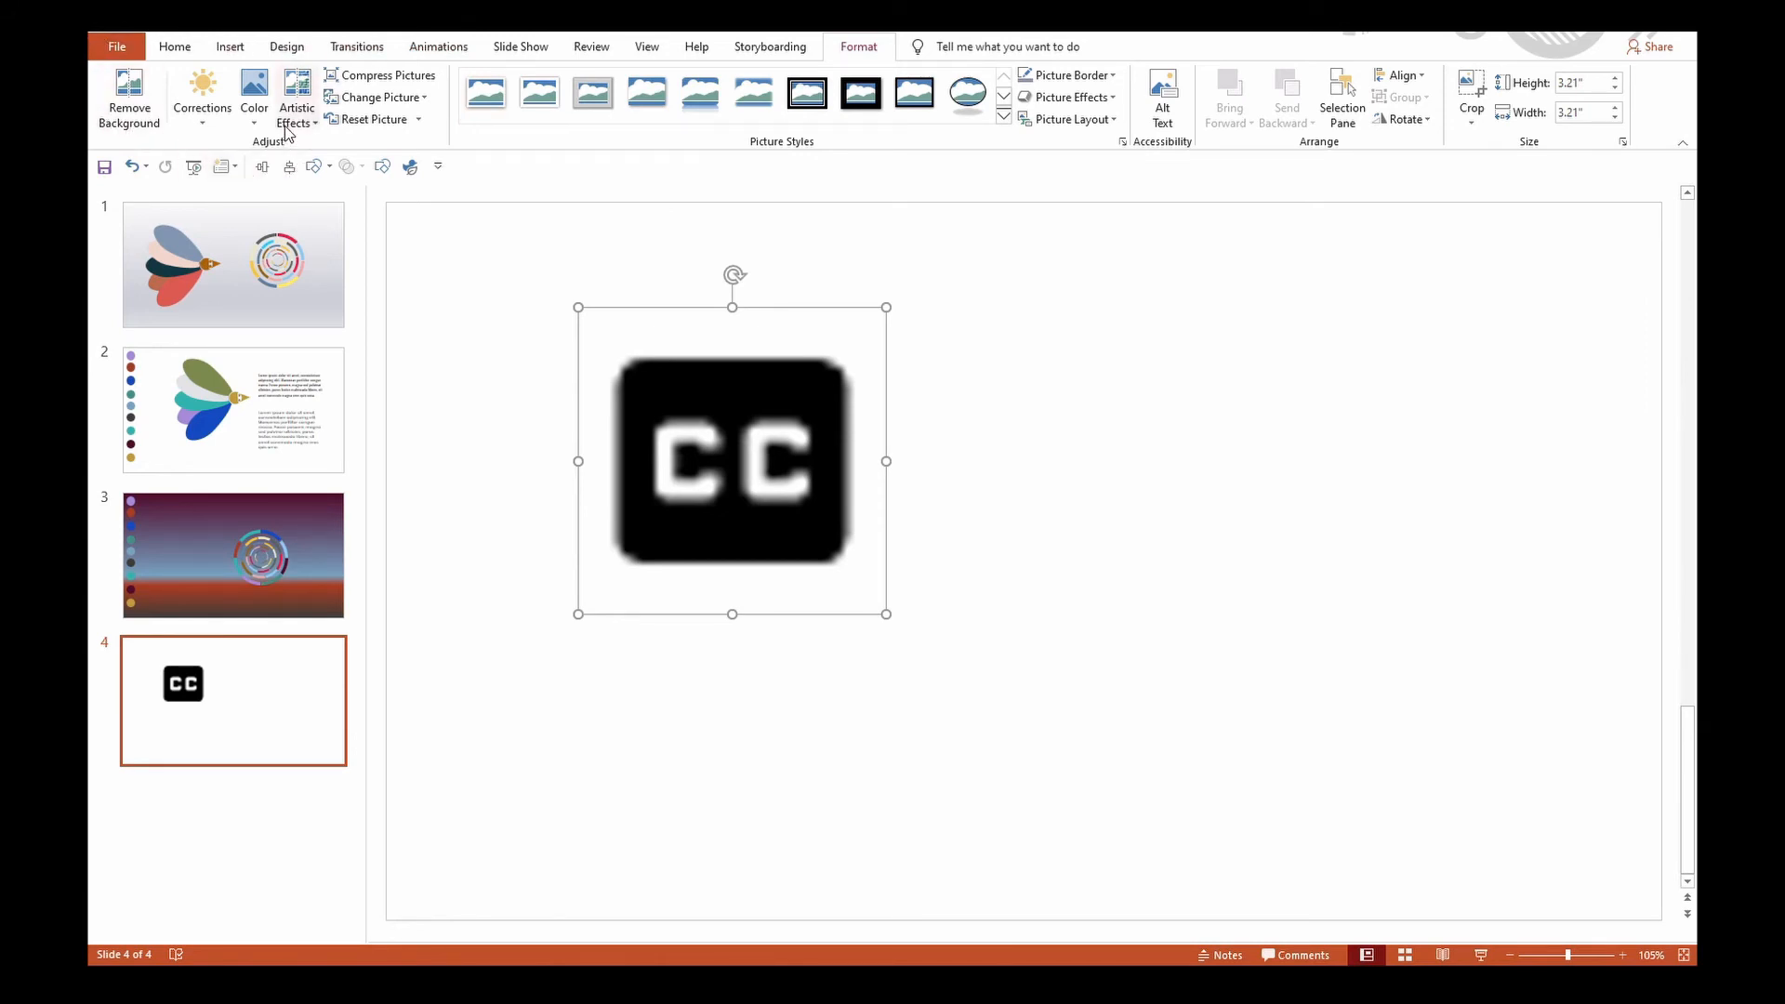
Step: Try the Washout recolor on the PNG icon and undo it
{"action": "left_click", "coordinate": [256, 102]}
{"action": "left_click", "coordinate": [257, 113]}
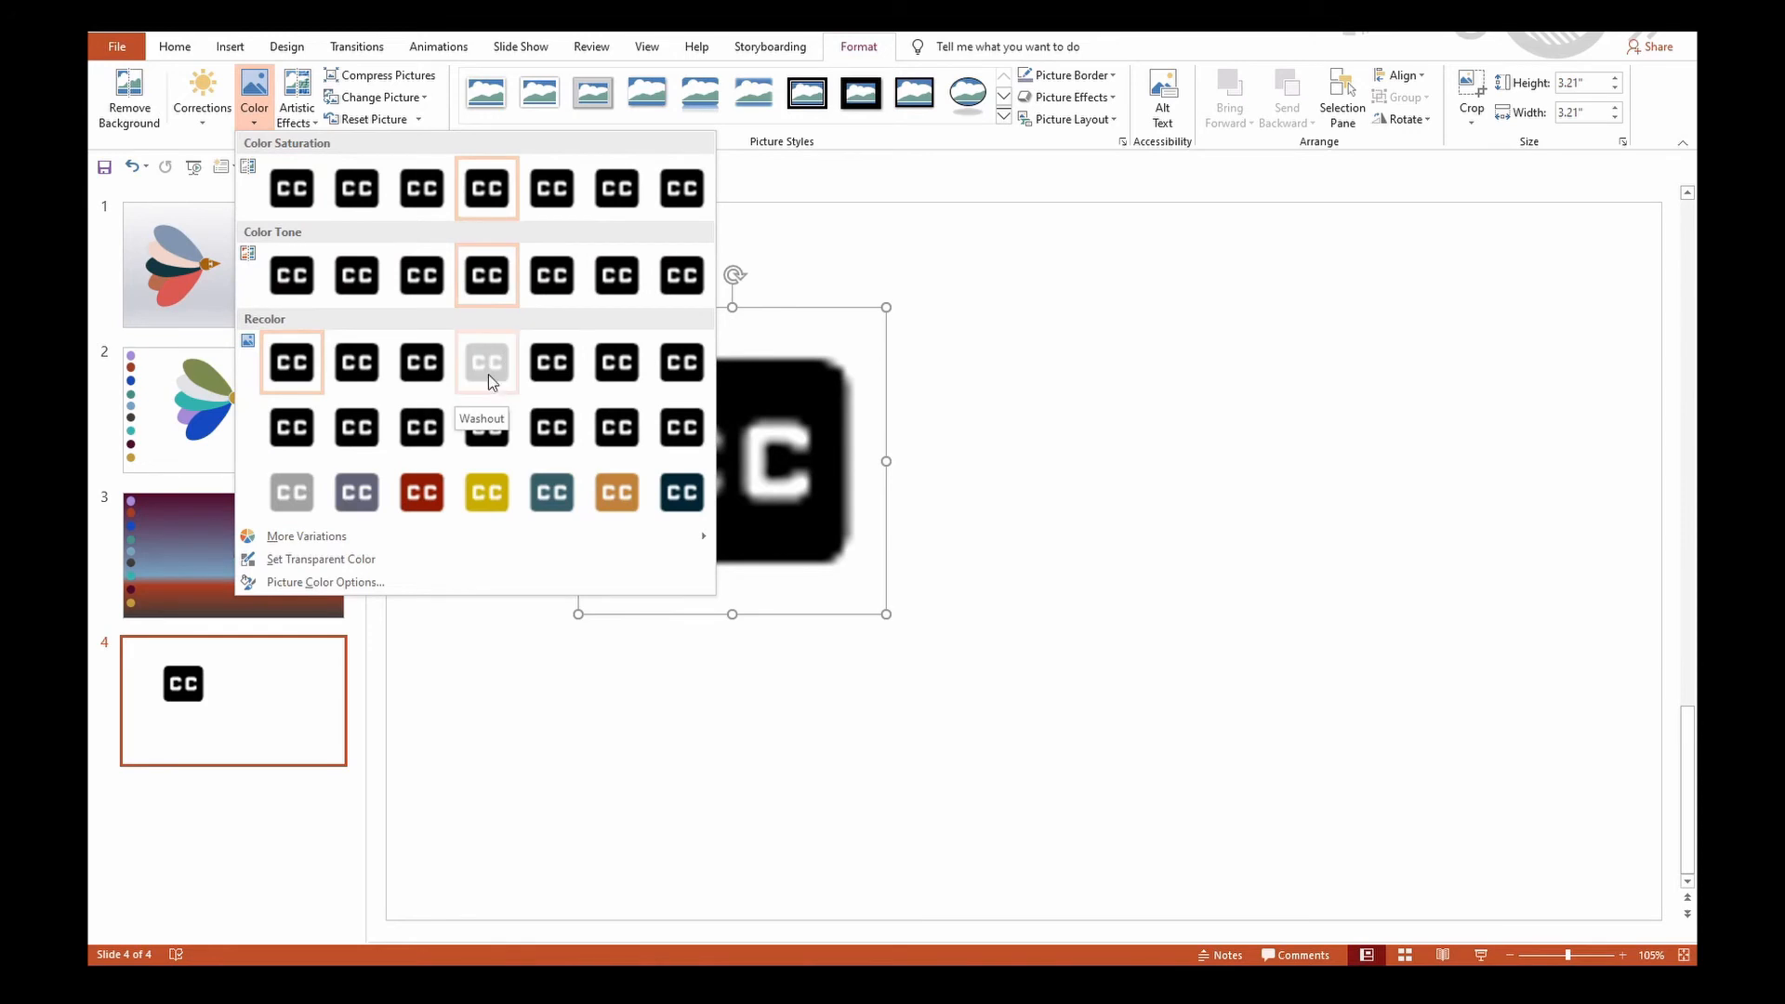
{"action": "left_click", "coordinate": [489, 364]}
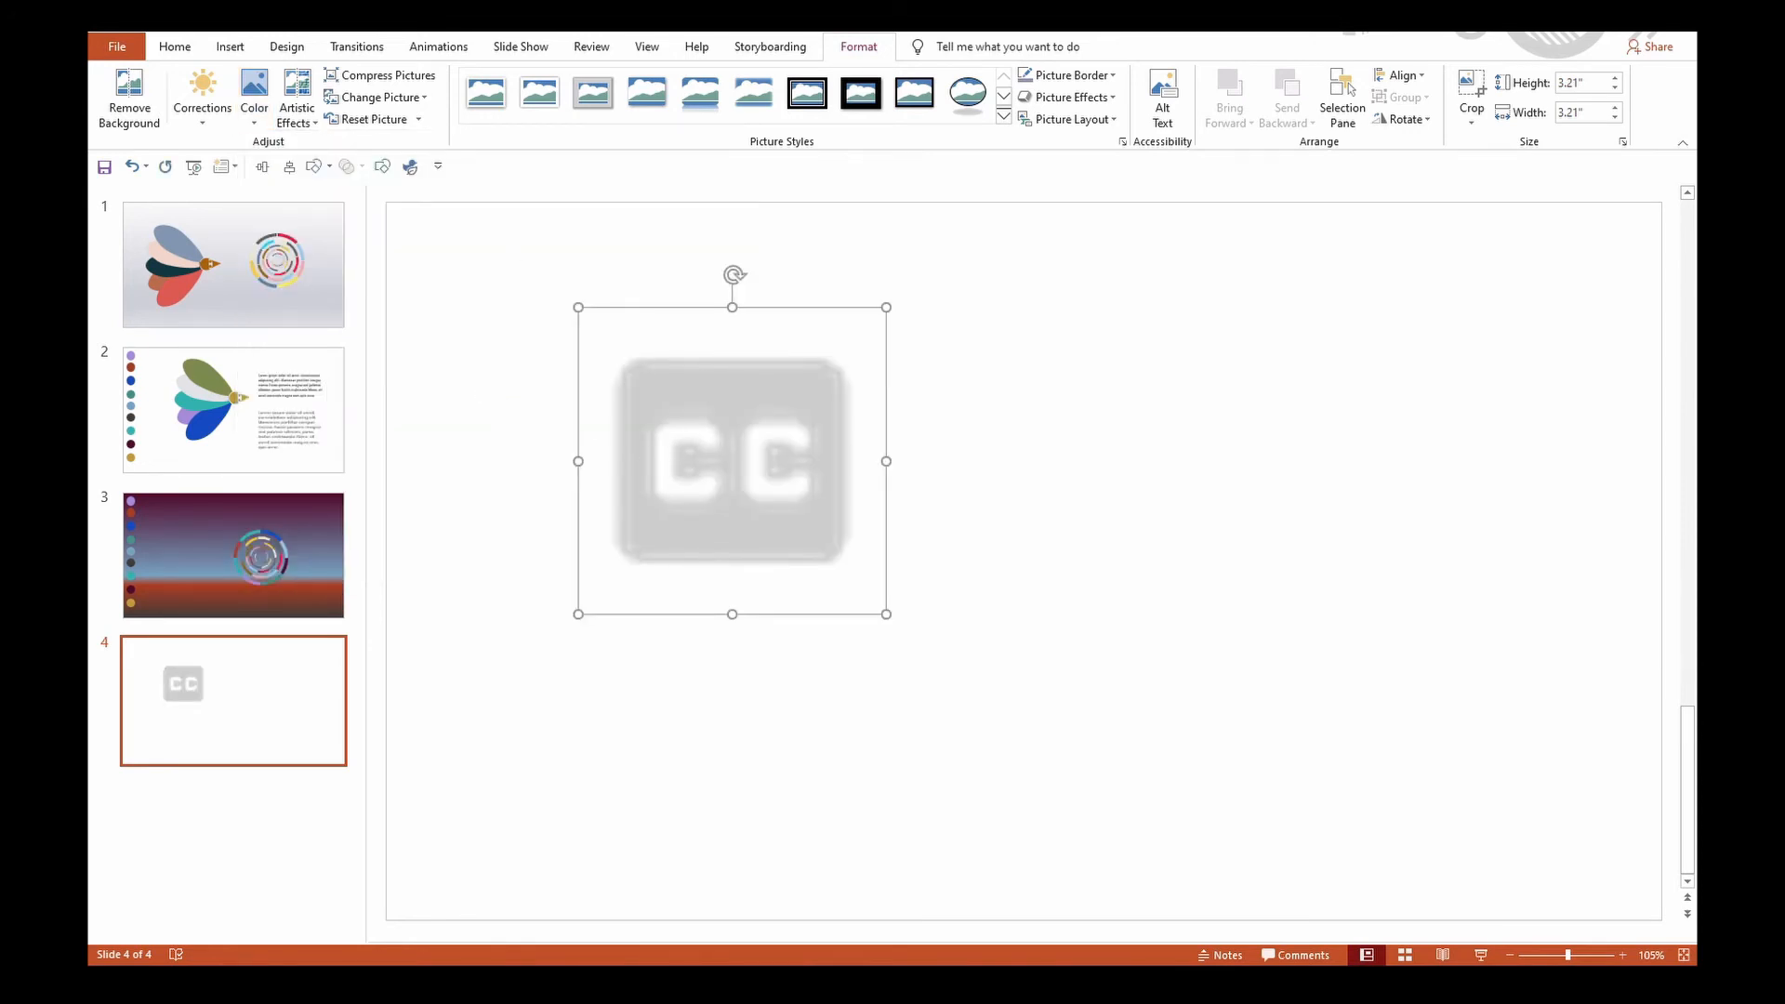
{"action": "left_click", "coordinate": [255, 115]}
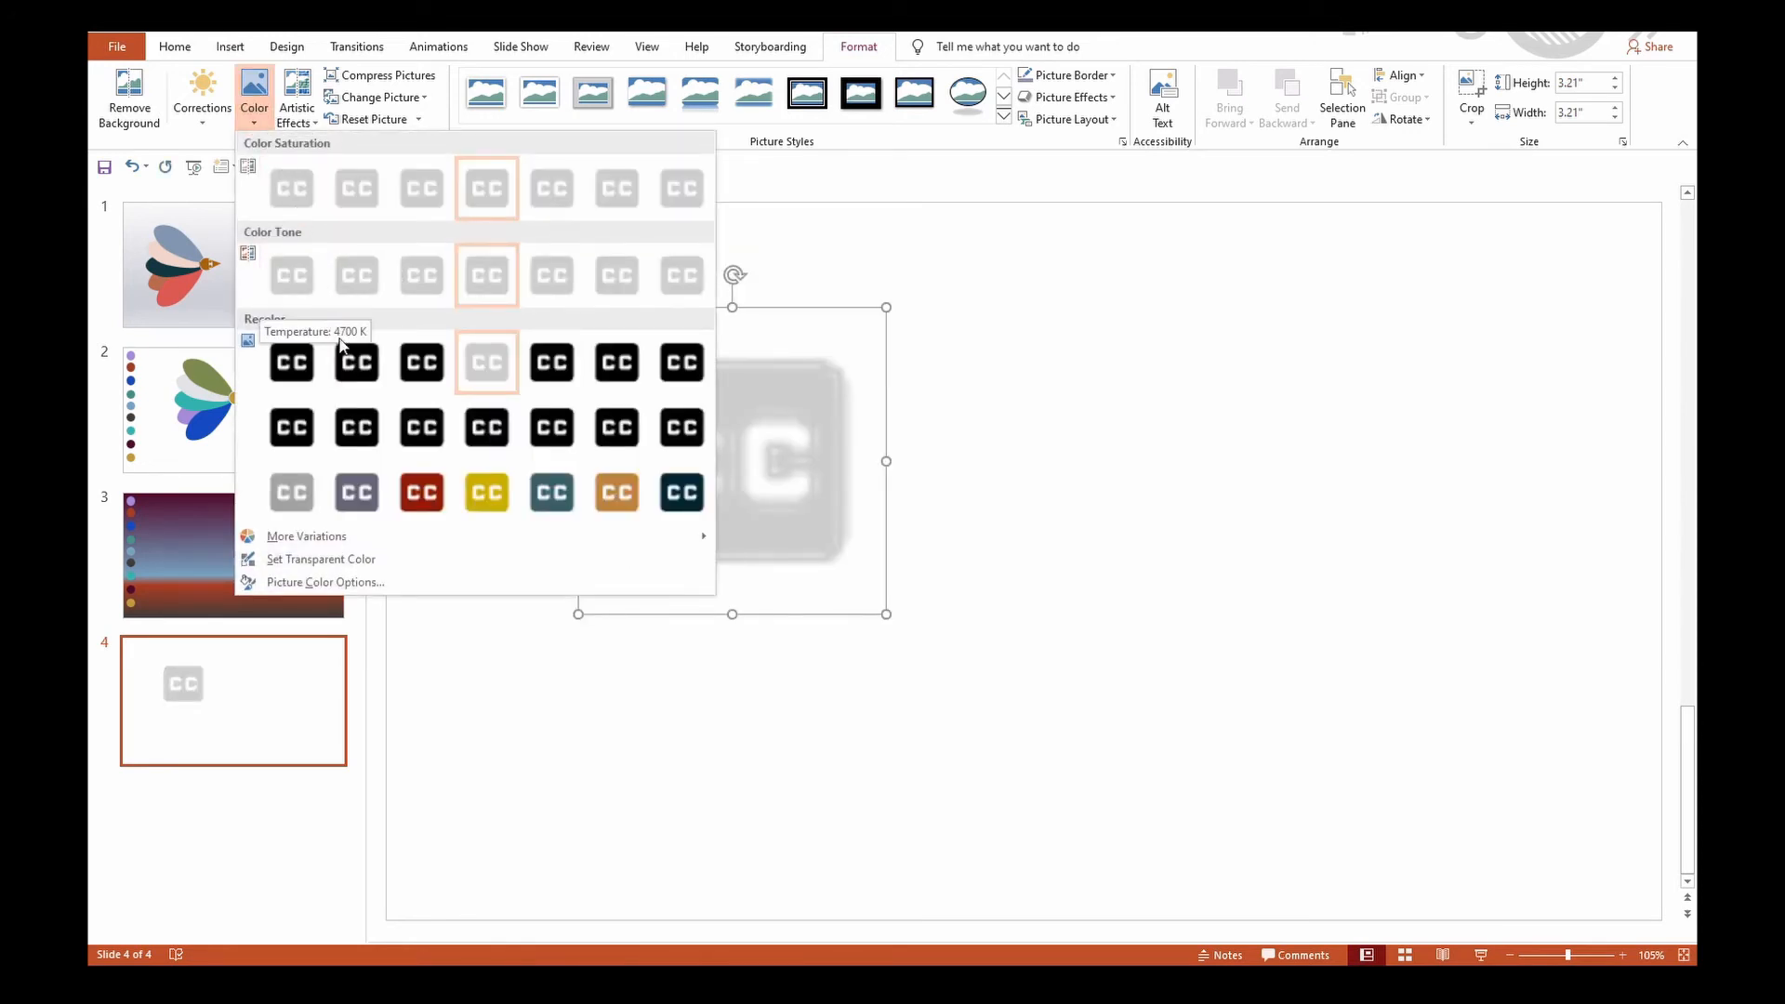
{"action": "left_click", "coordinate": [1204, 571]}
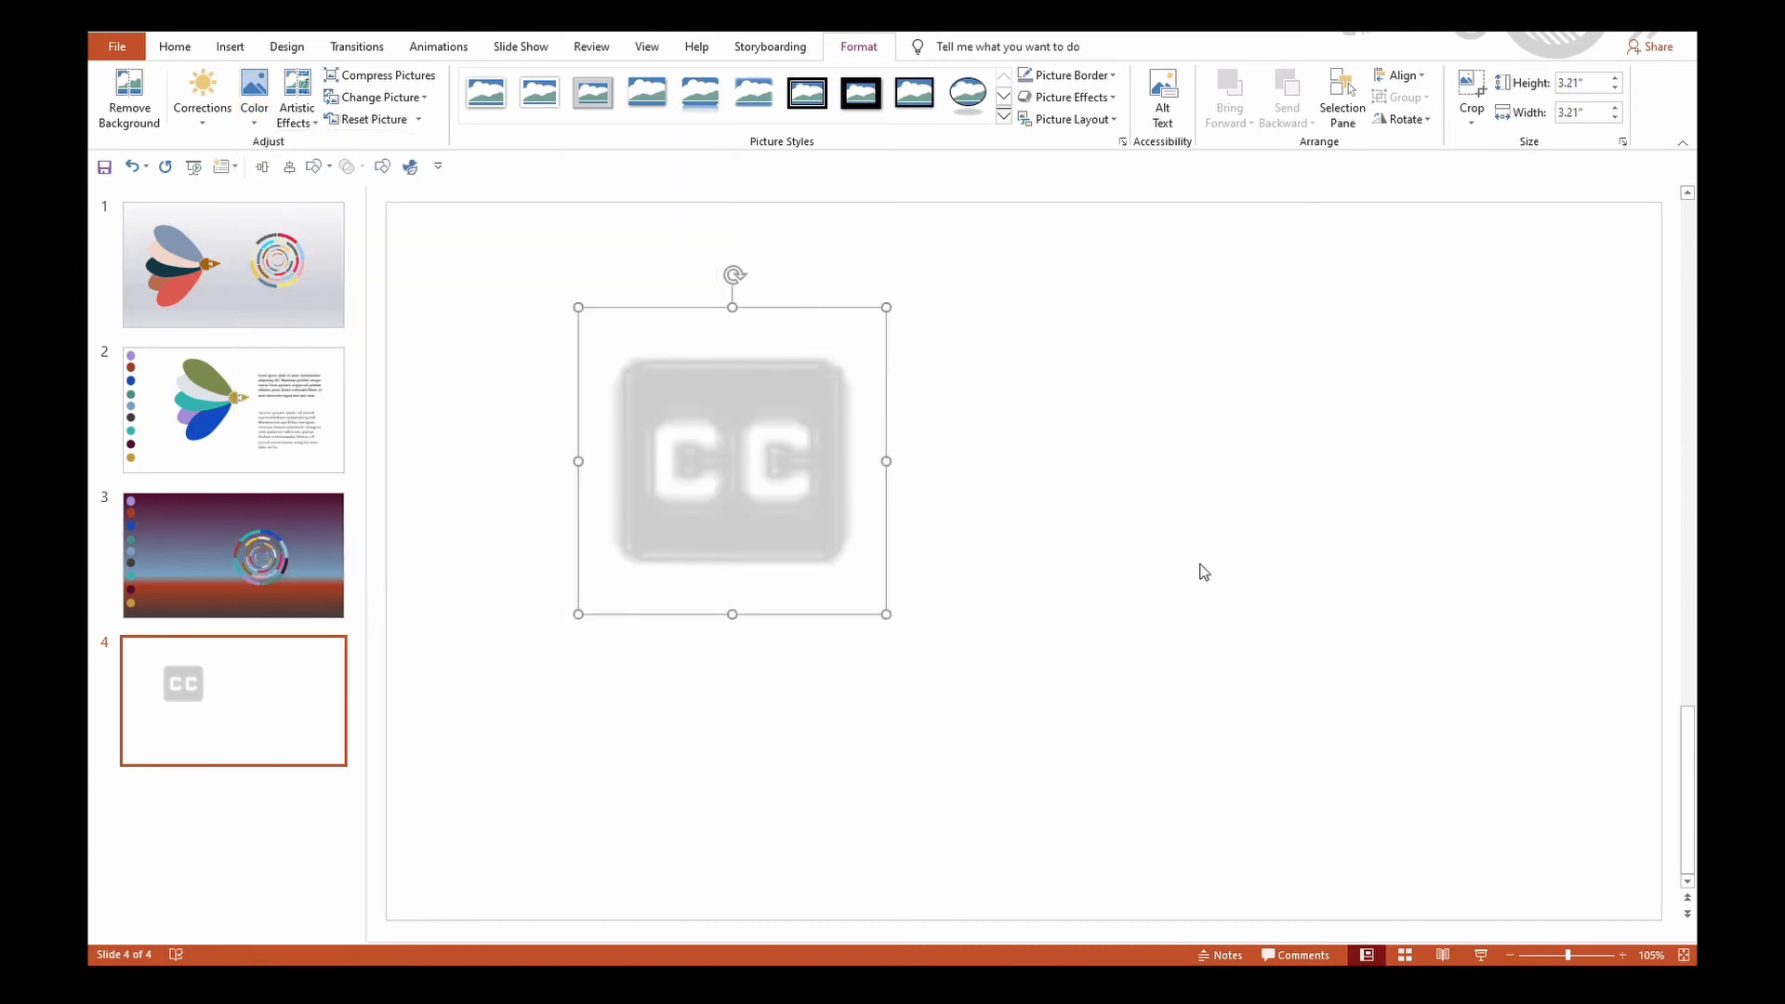
{"action": "key", "text": "ctrl+z"}
{"action": "left_click", "coordinate": [1060, 426]}
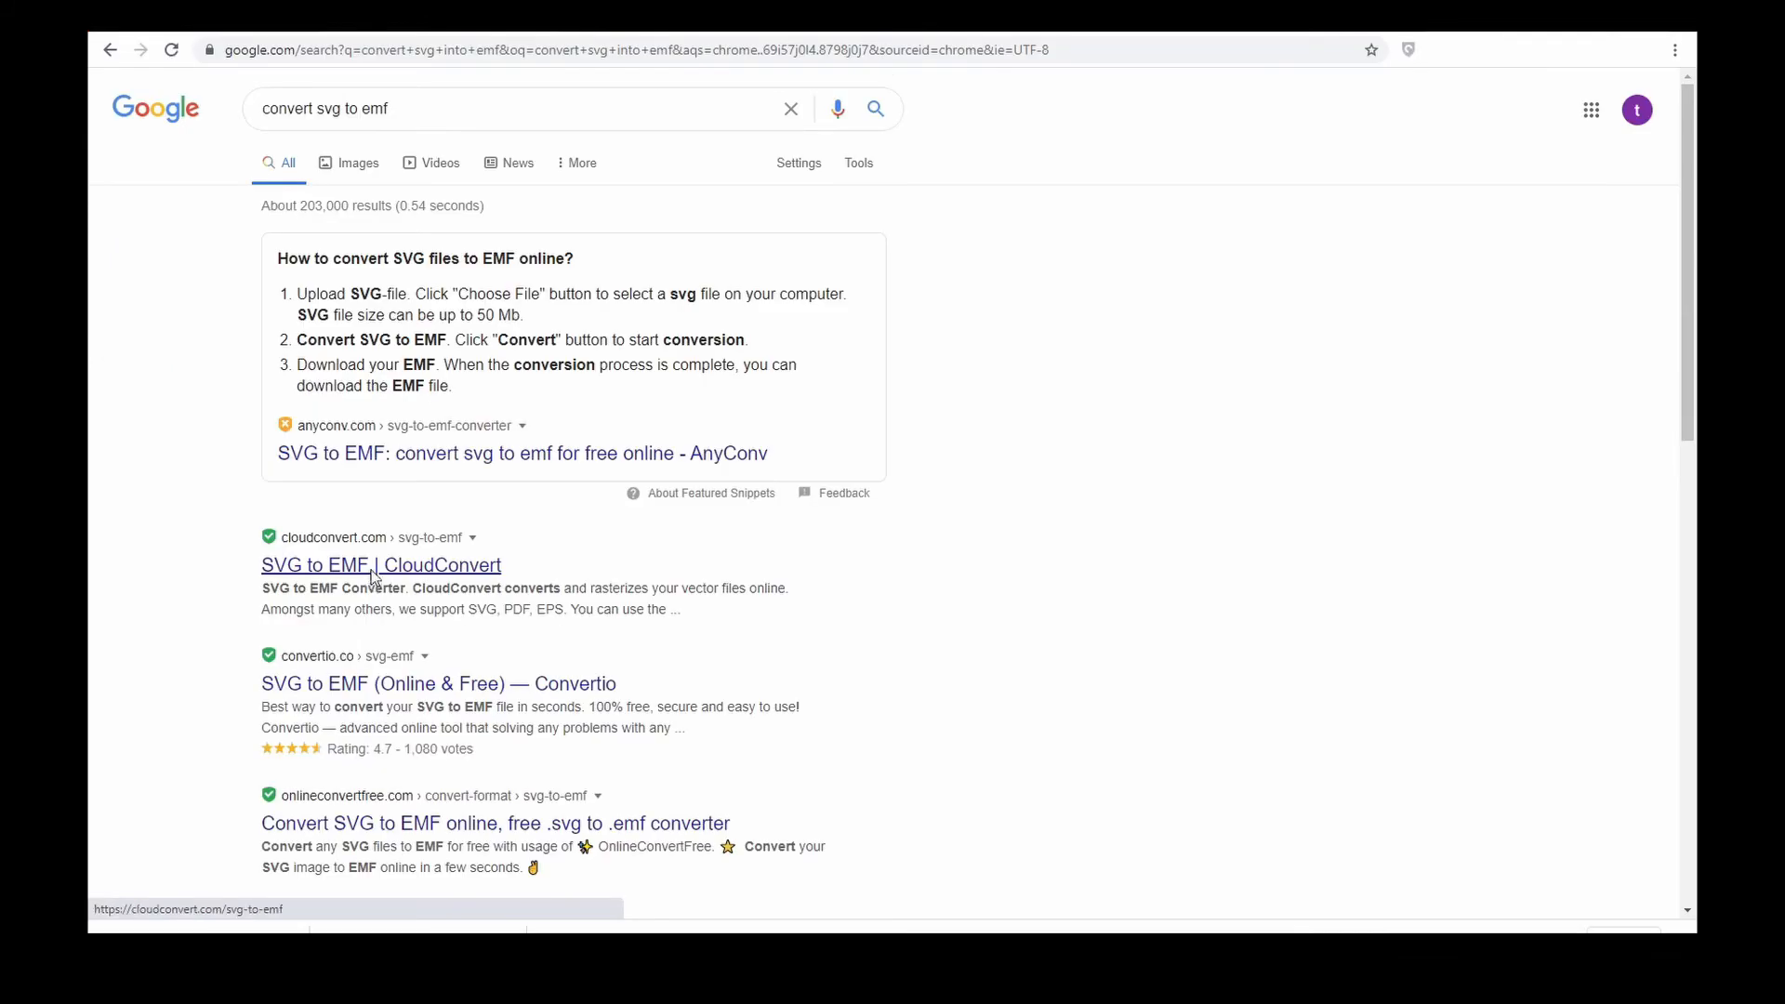
Step: Convert closed_caption-black-18dp.svg to EMF with CloudConvert in the browser and download the converted file
{"action": "left_click", "coordinate": [403, 566]}
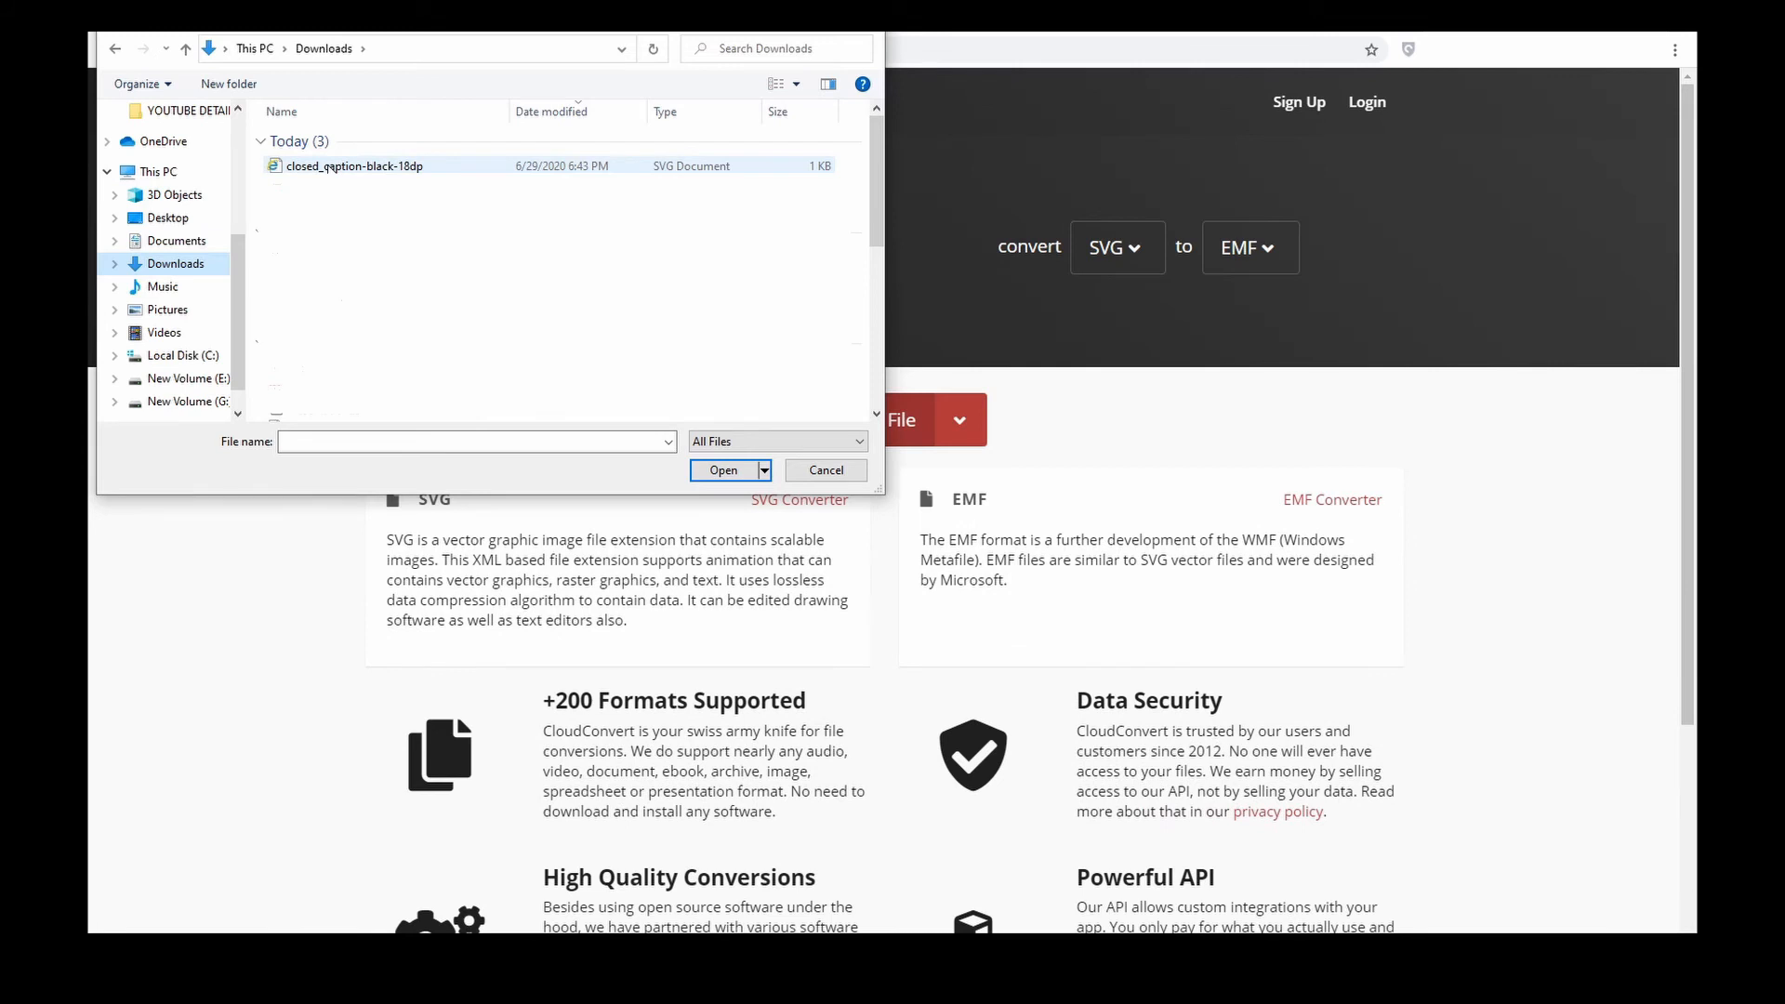
{"action": "left_click", "coordinate": [355, 166]}
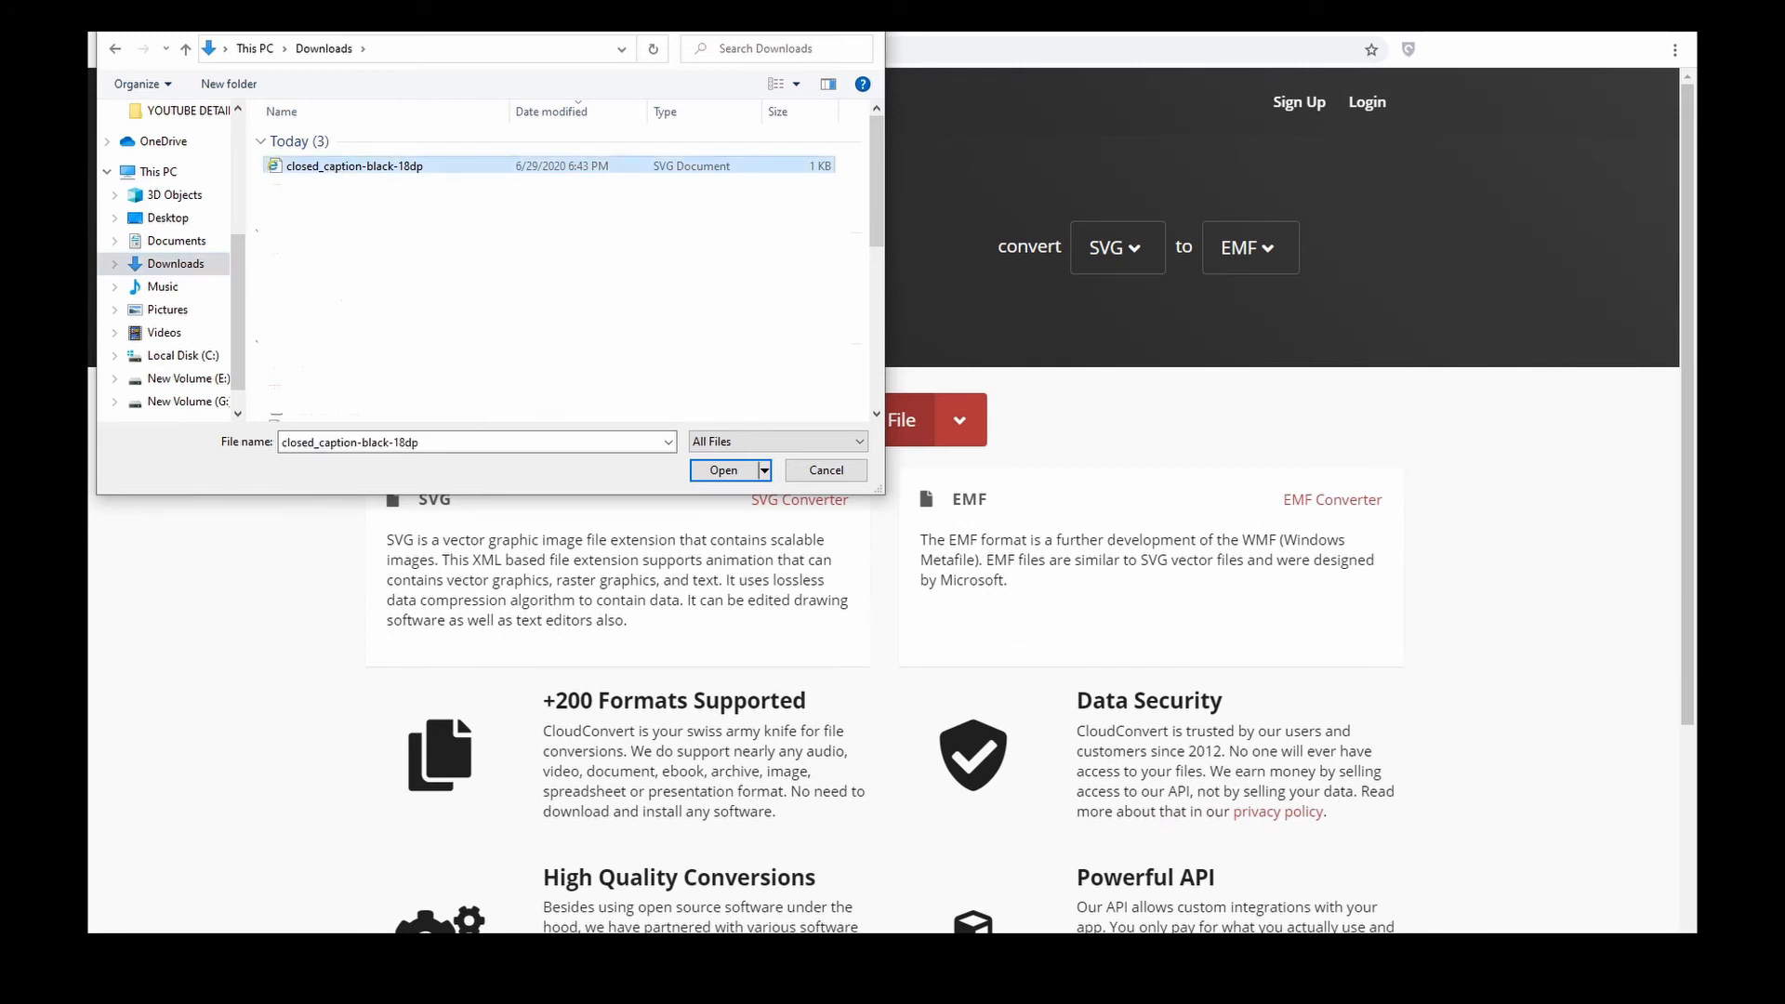
{"action": "left_click", "coordinate": [711, 470]}
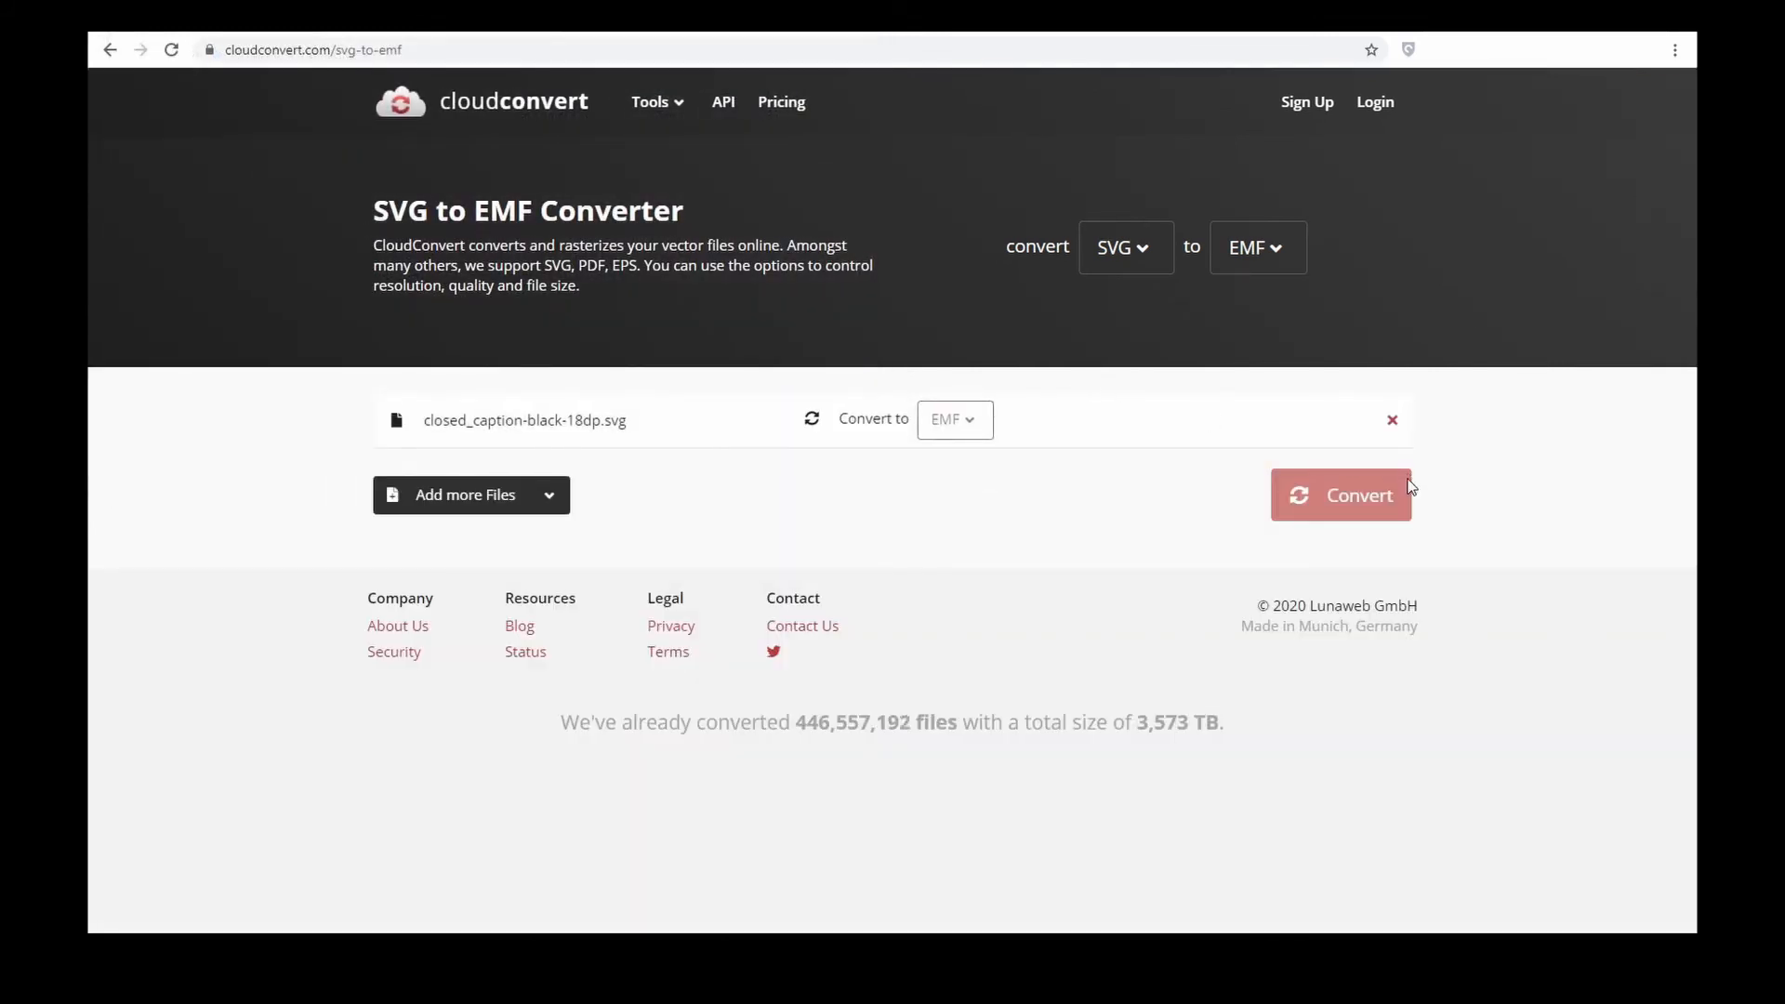
{"action": "left_click", "coordinate": [1366, 502]}
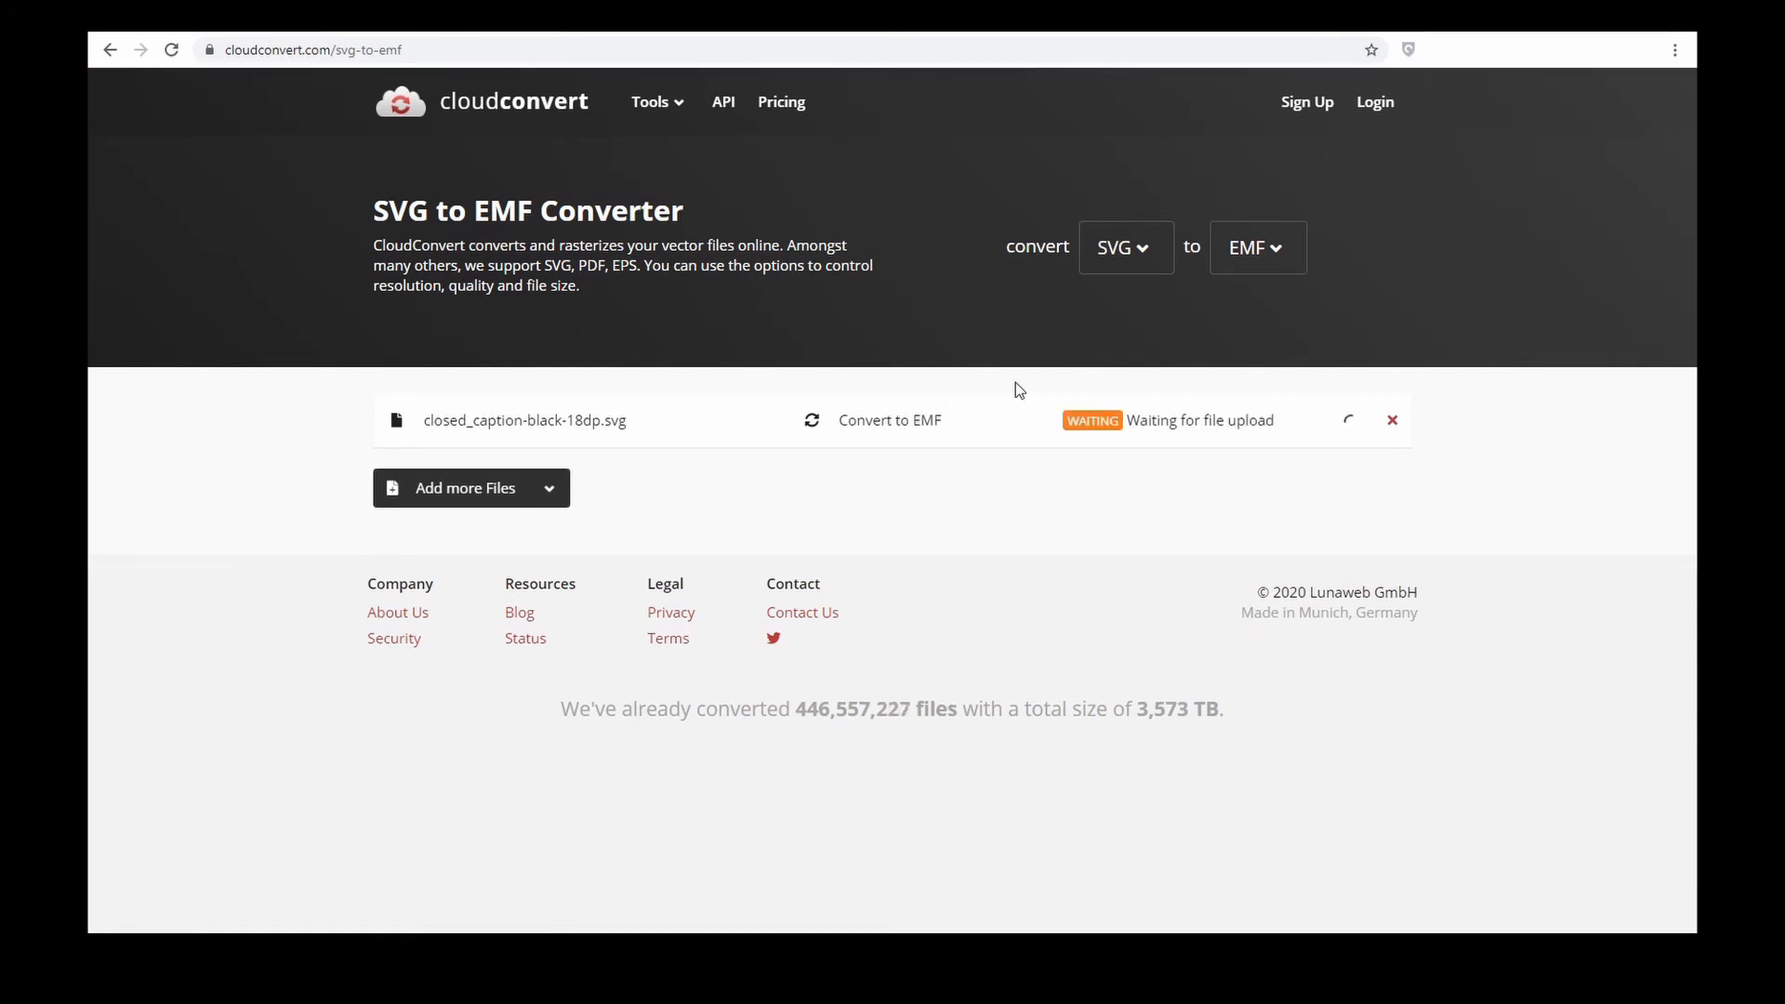
{"action": "left_click", "coordinate": [1293, 423]}
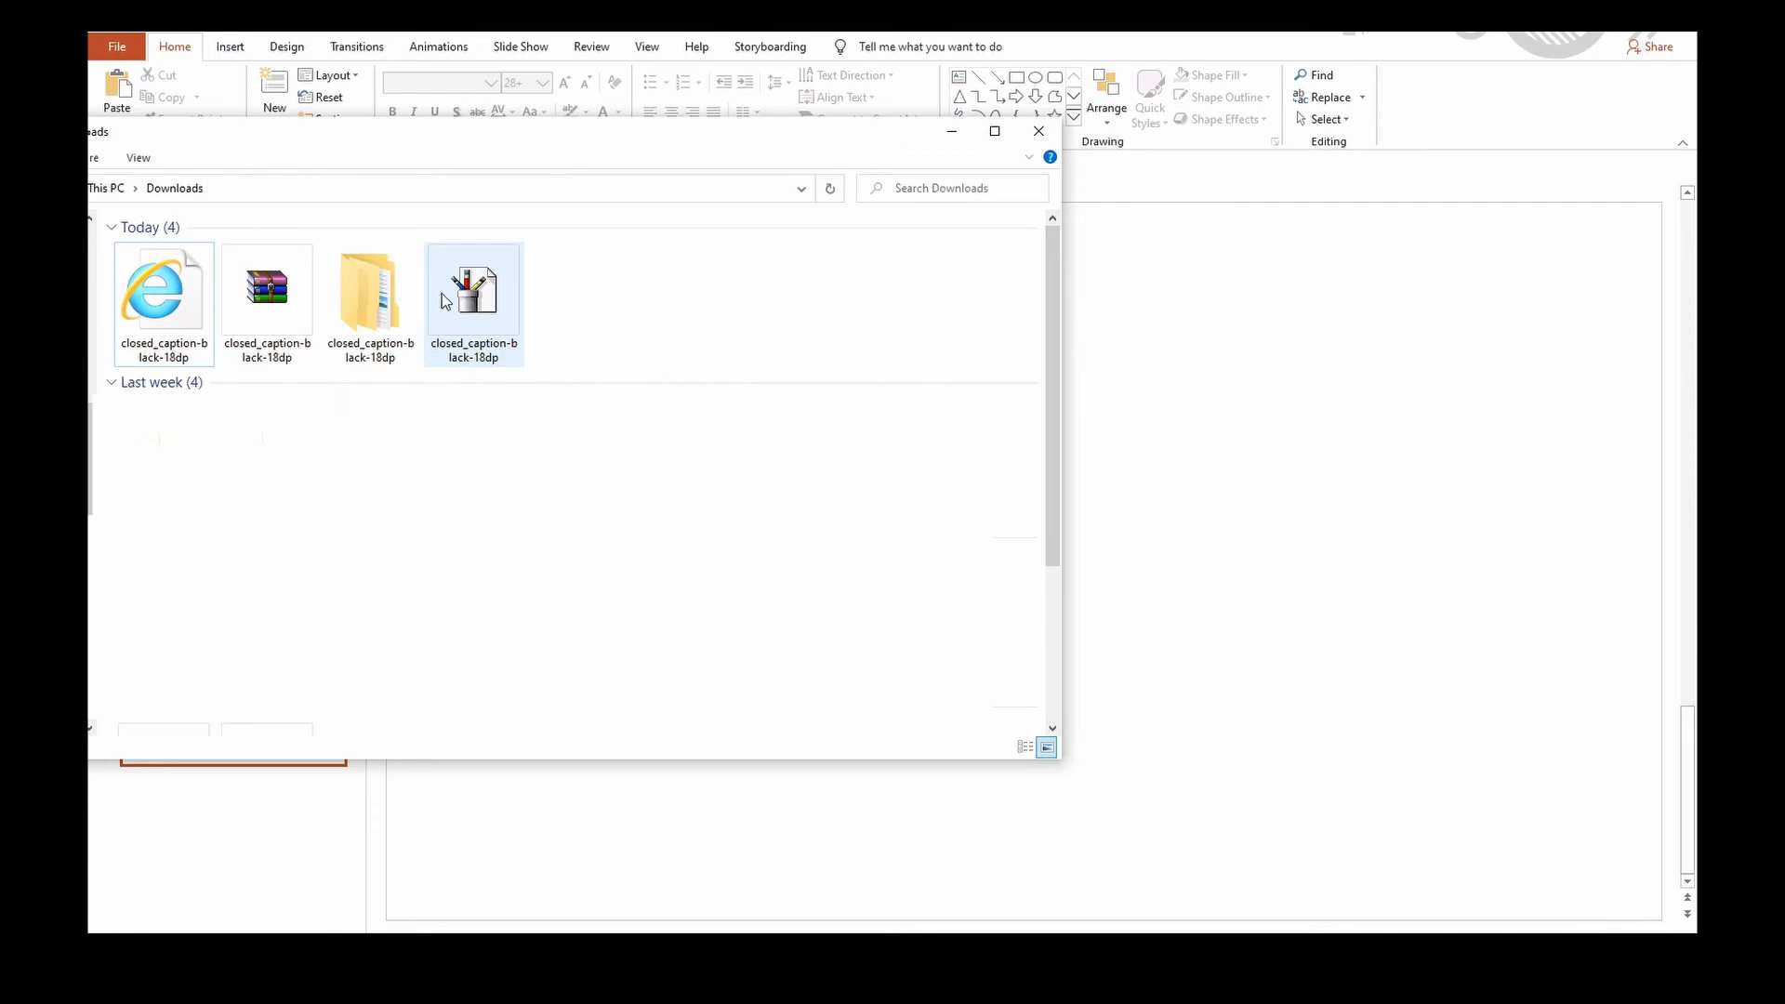
Step: Add the converted EMF icon to slide 4 at about 2.03 inches square and ungroup it into editable Office shapes
{"action": "left_click_drag", "start_coordinate": [483, 311], "coordinate": [1209, 469]}
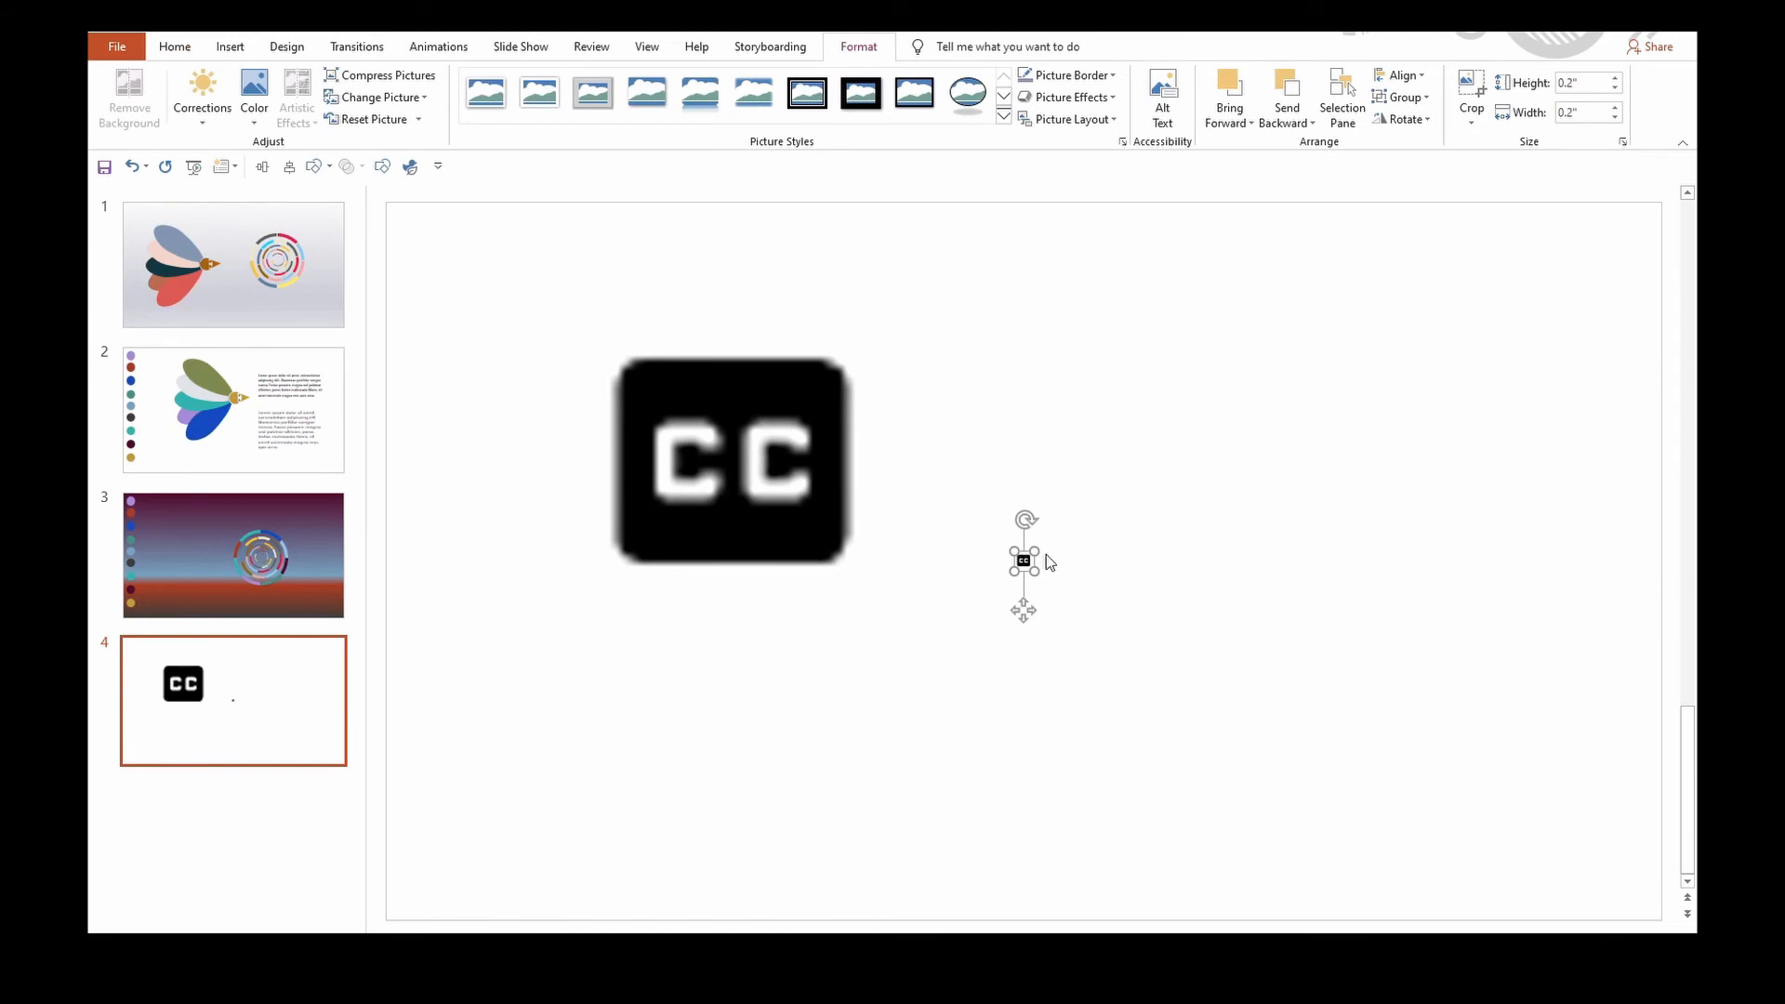
{"action": "left_click_drag", "start_coordinate": [1041, 575], "coordinate": [1124, 418]}
{"action": "key", "text": "ctrl+shift+g"}
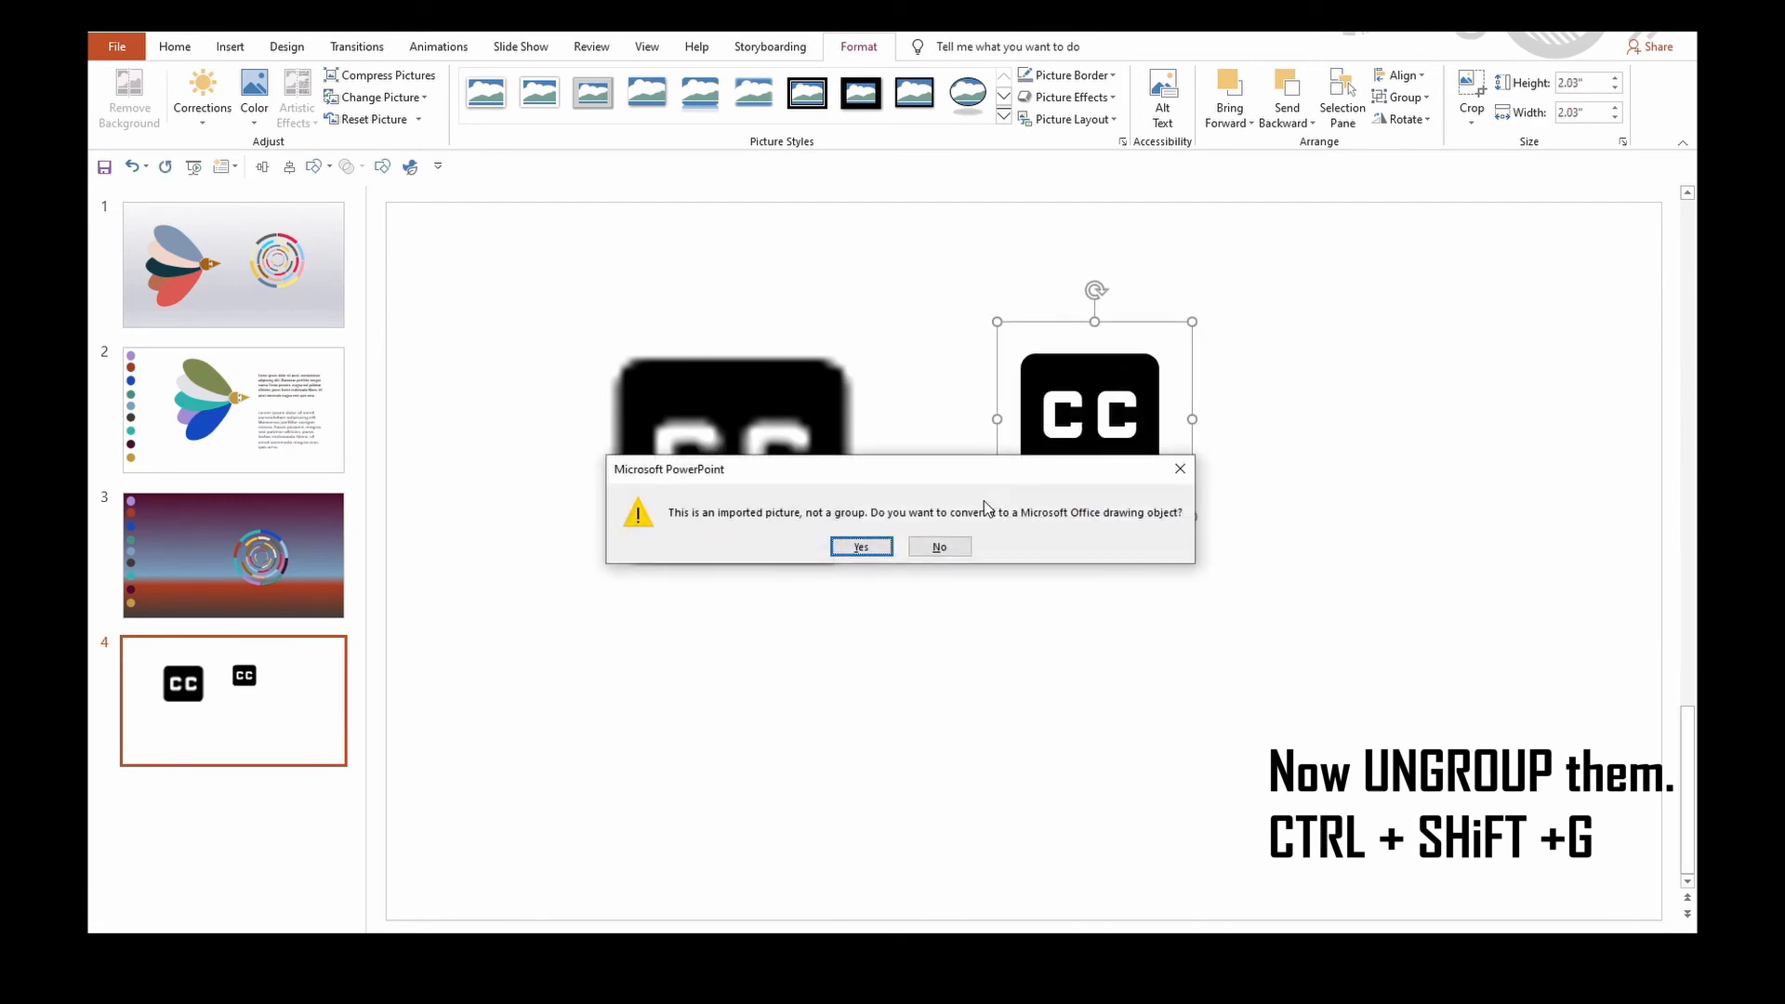
{"action": "left_click", "coordinate": [863, 549]}
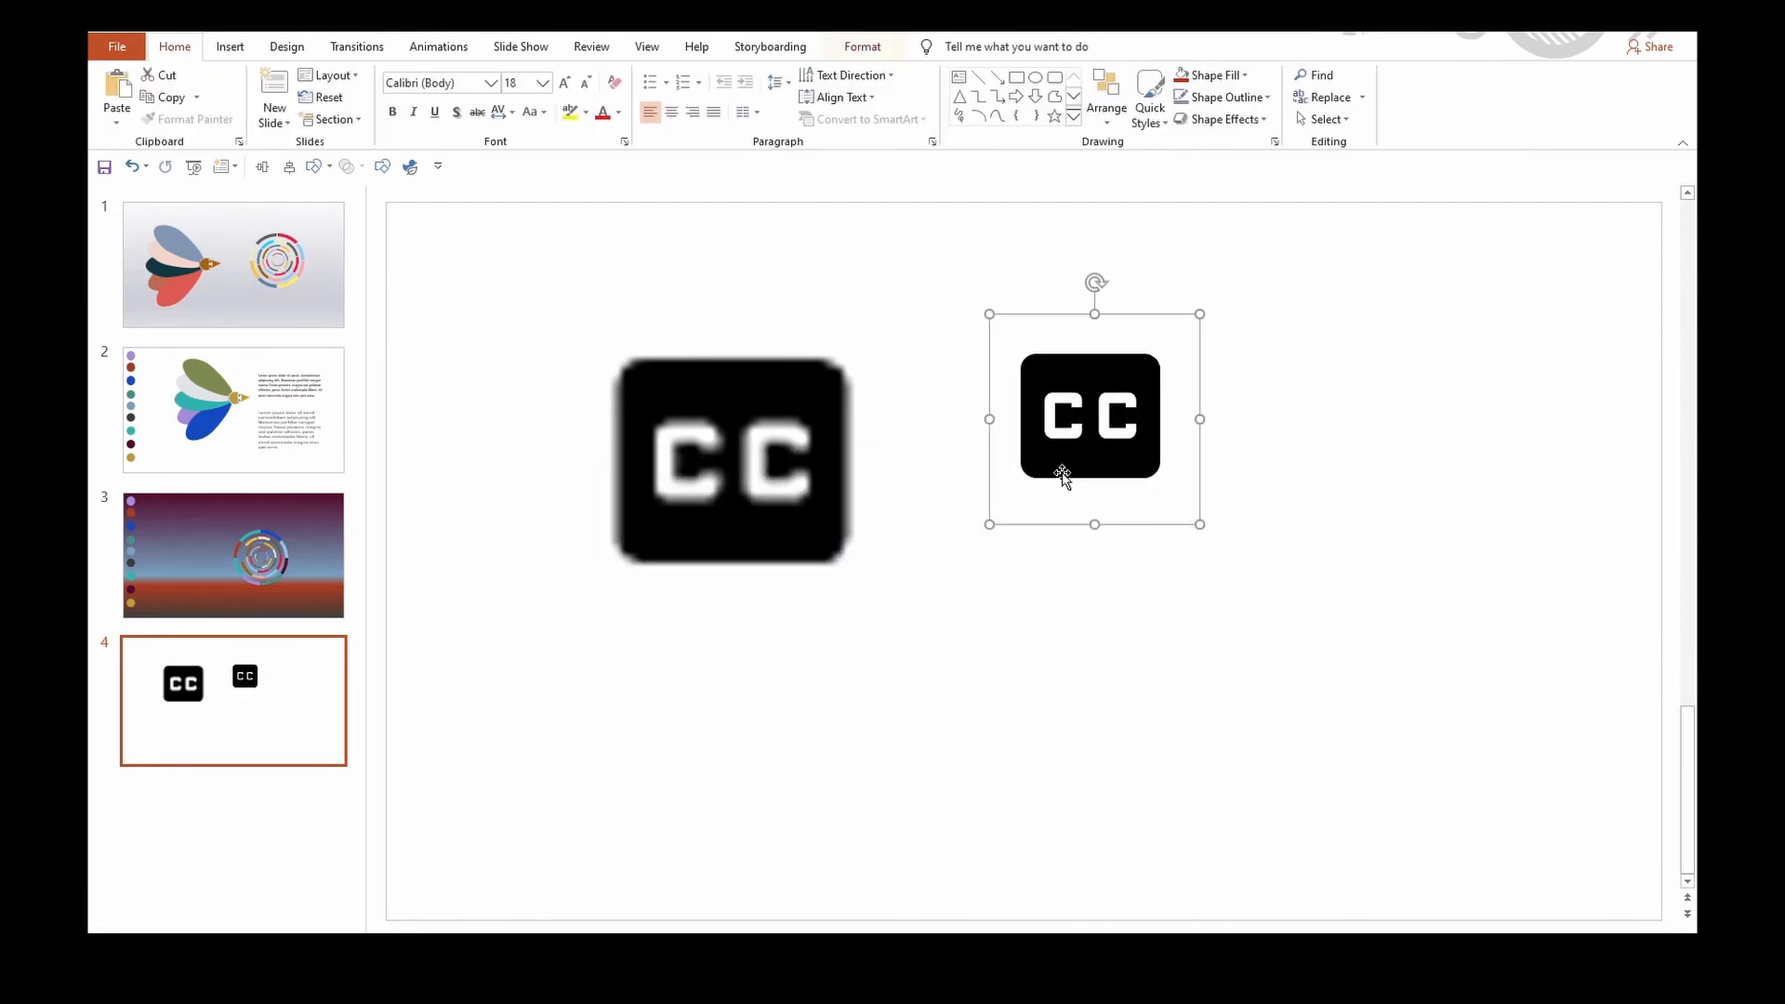
{"action": "left_click_drag", "start_coordinate": [1099, 447], "coordinate": [1126, 513]}
{"action": "key", "text": "ctrl+shift+g"}
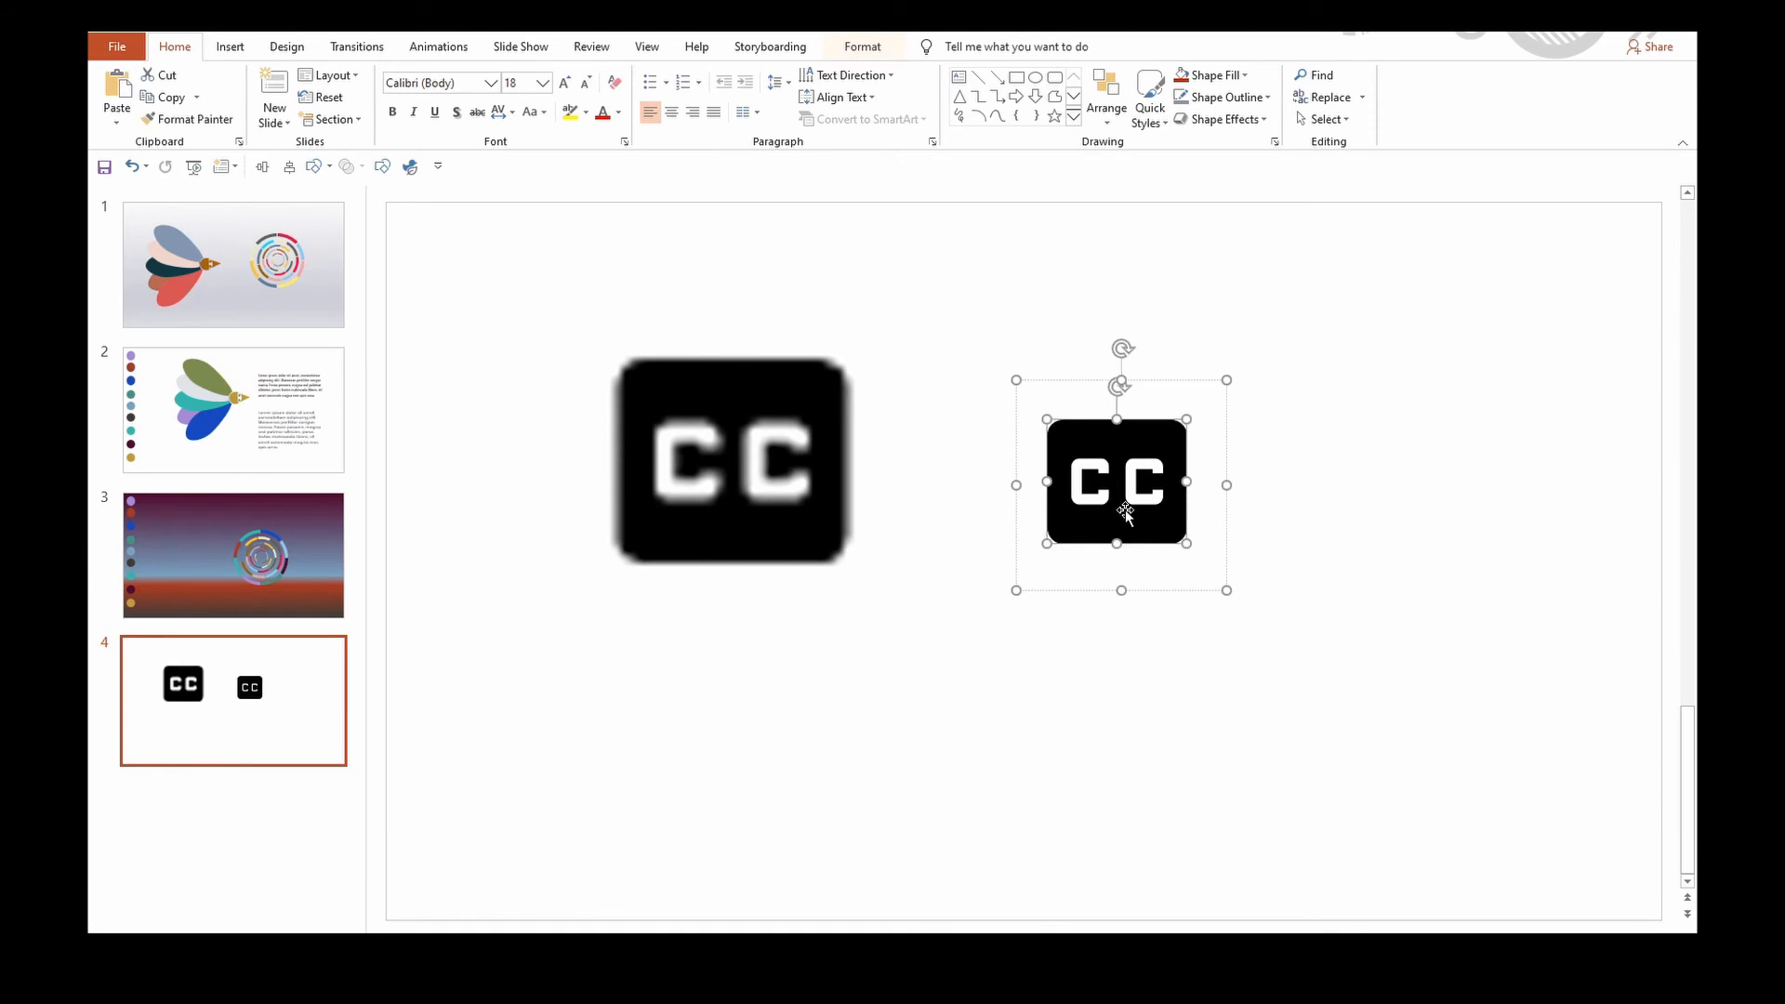
Step: Fill the ungrouped closed caption shape with a gray theme color
{"action": "left_click", "coordinate": [1120, 463]}
{"action": "left_click", "coordinate": [1232, 82]}
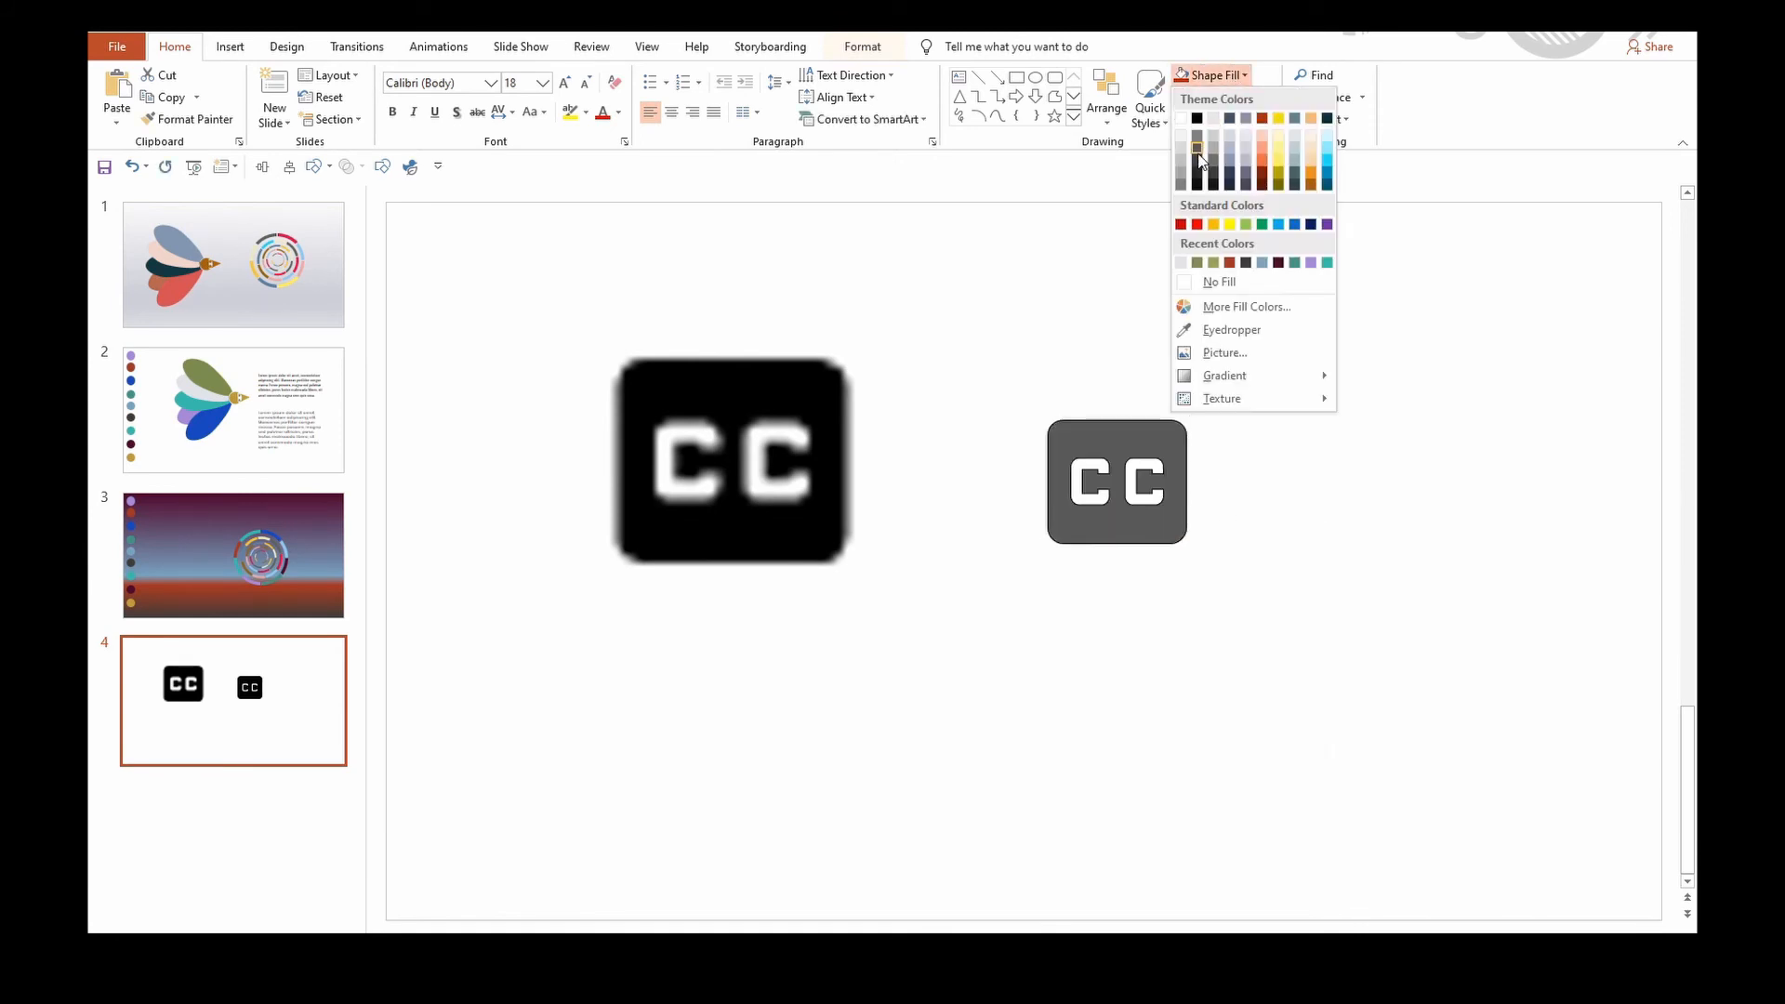
{"action": "left_click", "coordinate": [1183, 178]}
{"action": "left_click", "coordinate": [1237, 468]}
{"action": "left_click", "coordinate": [1128, 446]}
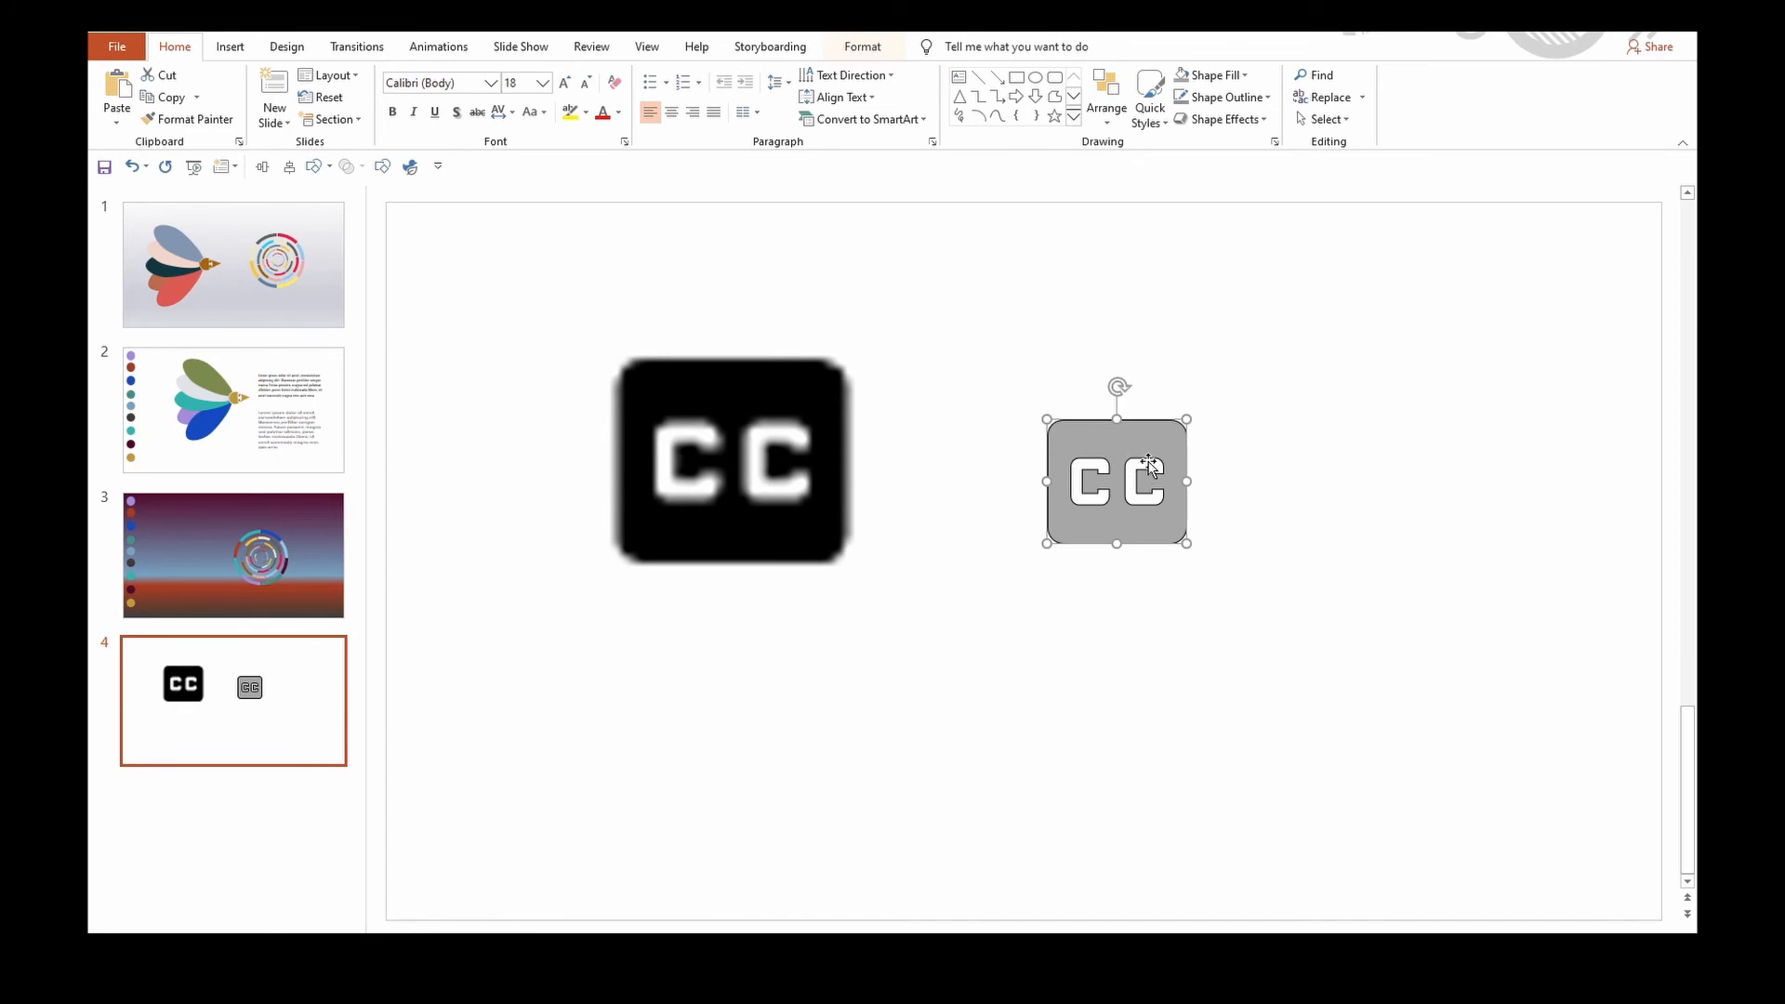
{"action": "left_click", "coordinate": [1218, 96]}
{"action": "mouse_move", "coordinate": [1291, 377]}
{"action": "left_click", "coordinate": [1432, 523]}
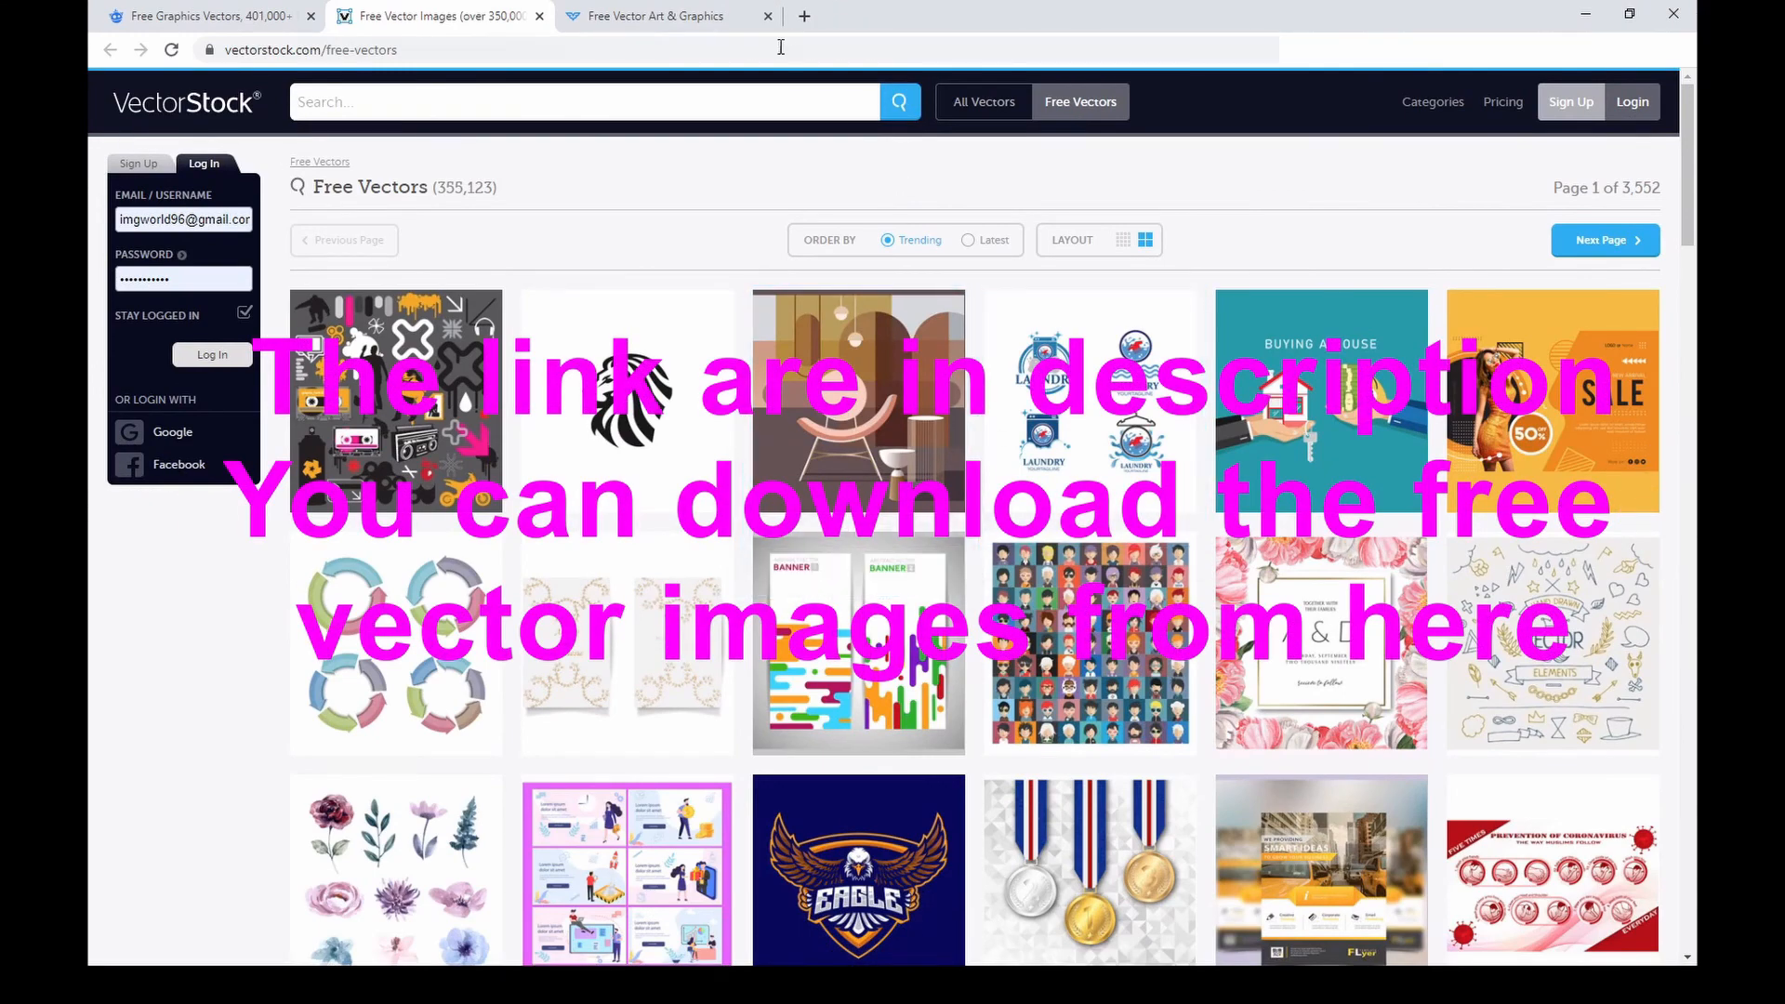
Step: Look over the Freepik graphics page and the FreeVector home page as sources of free vector images
{"action": "left_click", "coordinate": [204, 16]}
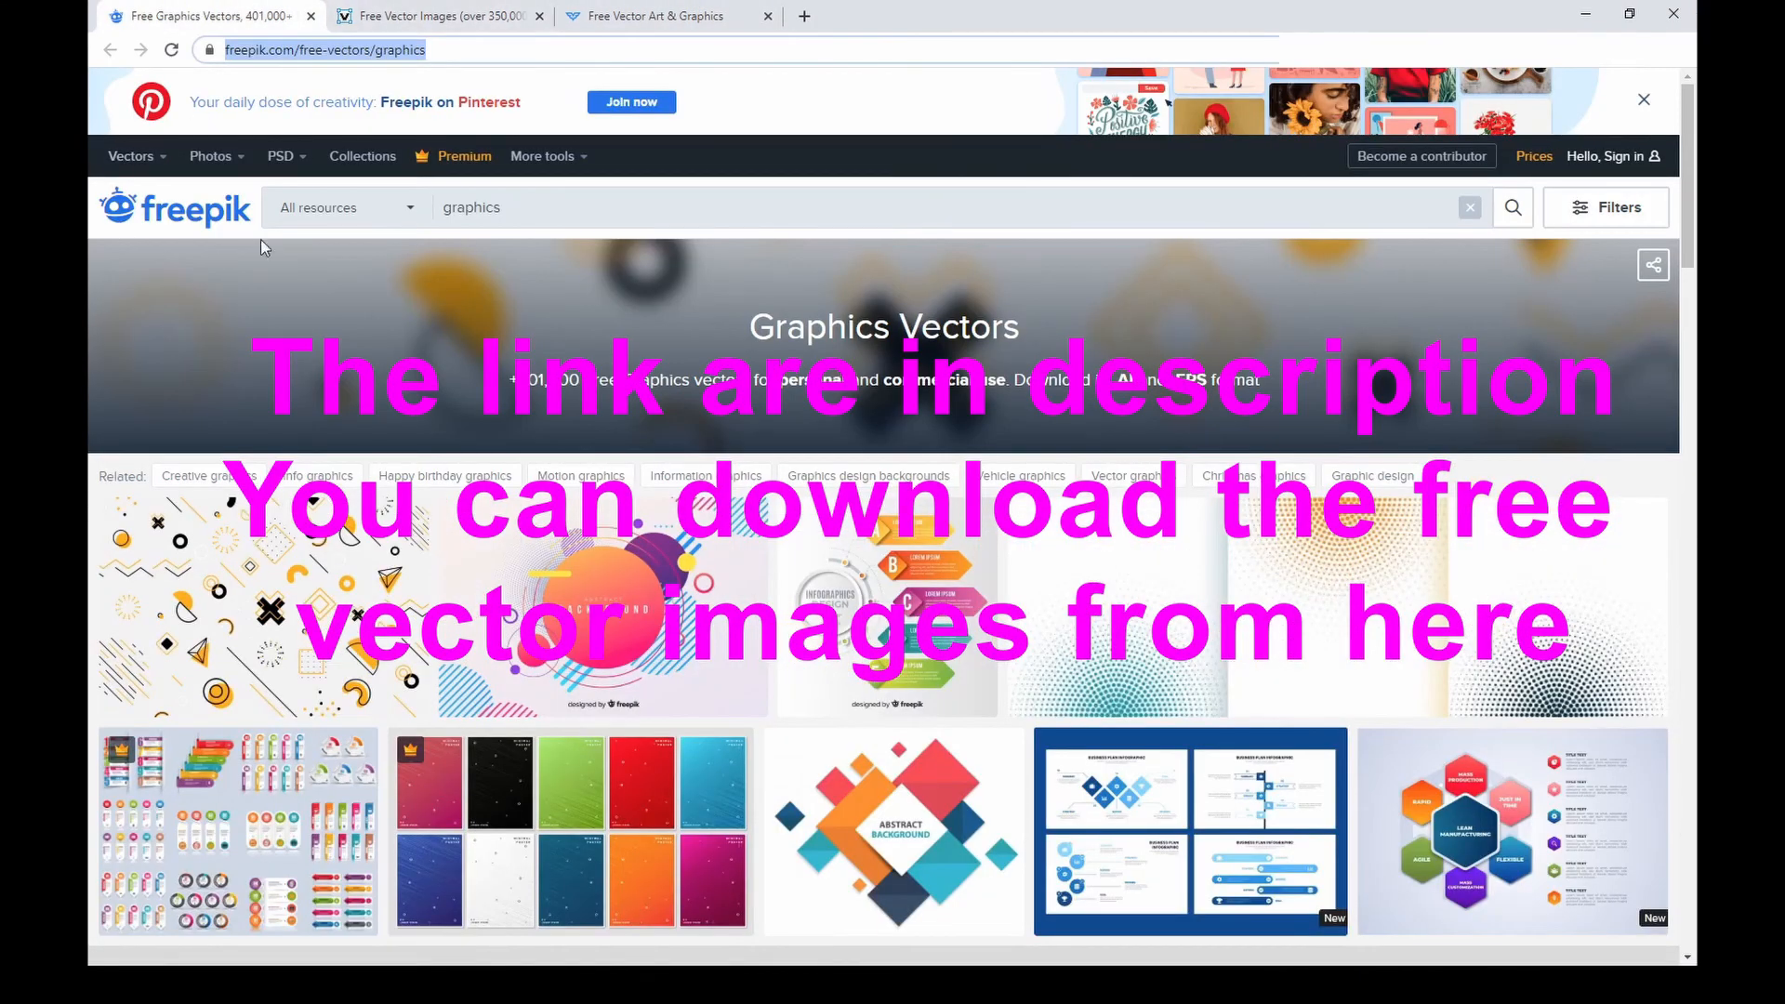
{"action": "left_click", "coordinate": [630, 11]}
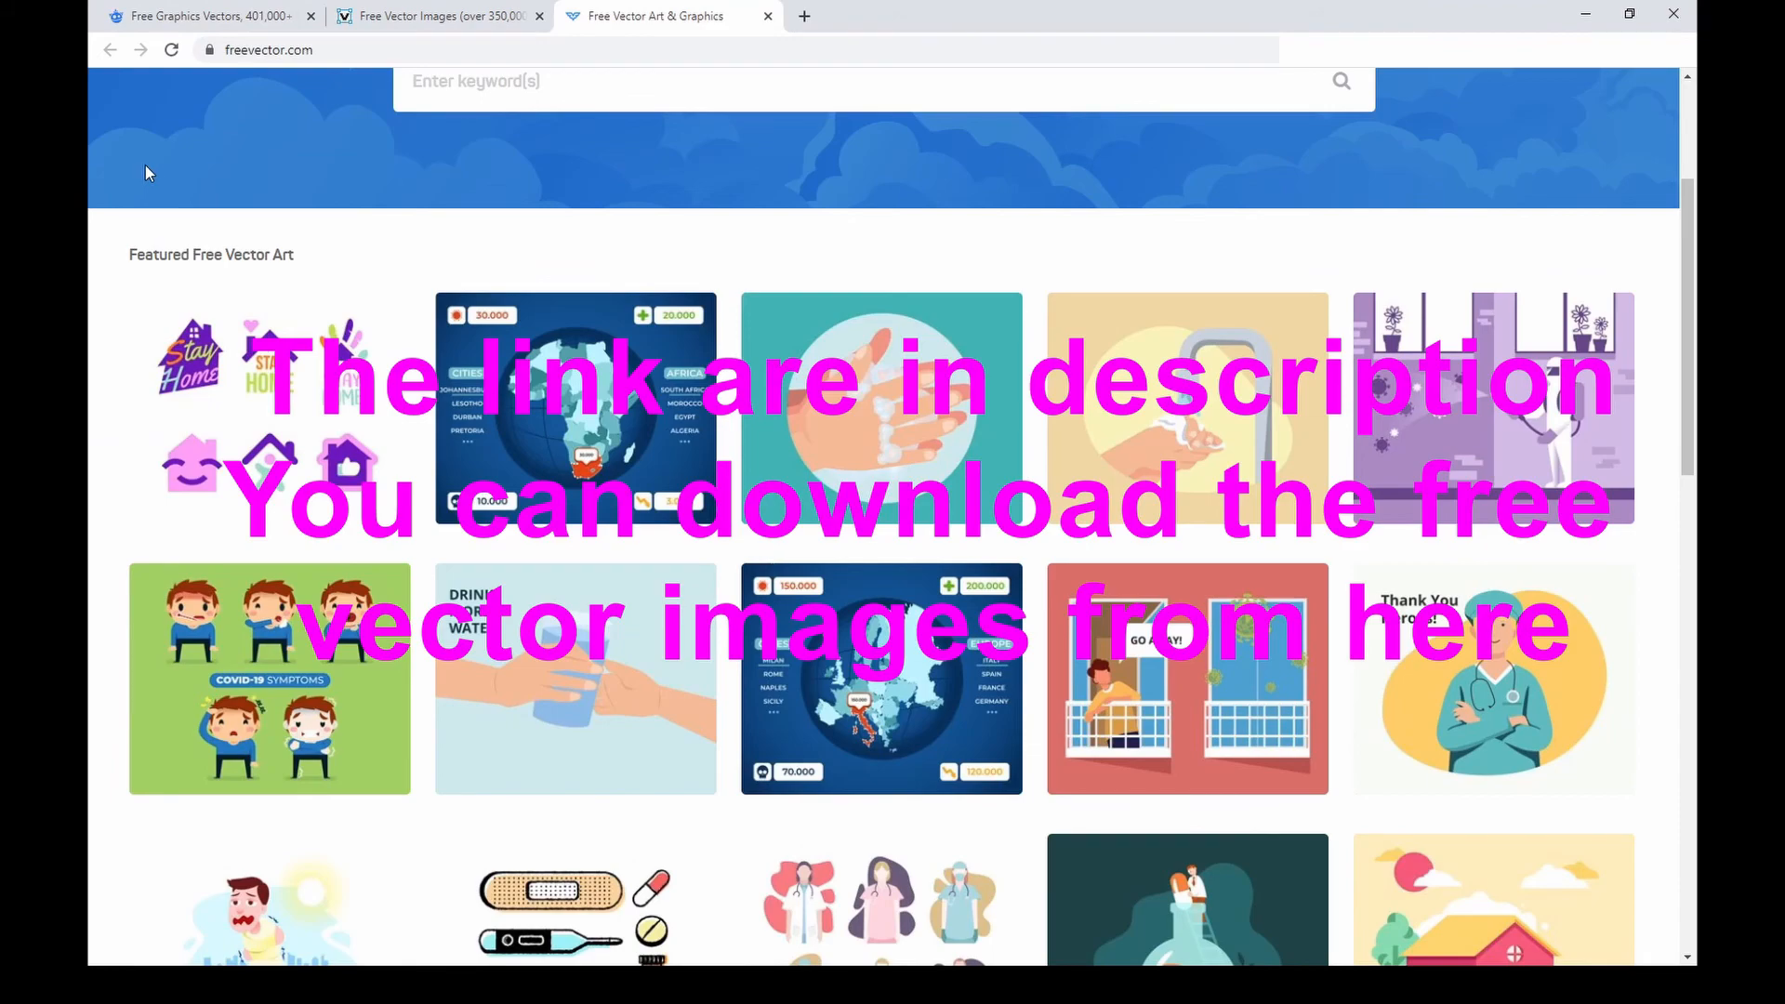
{"action": "scroll", "coordinate": [373, 307], "scroll_direction": "up", "scroll_amount": 3}
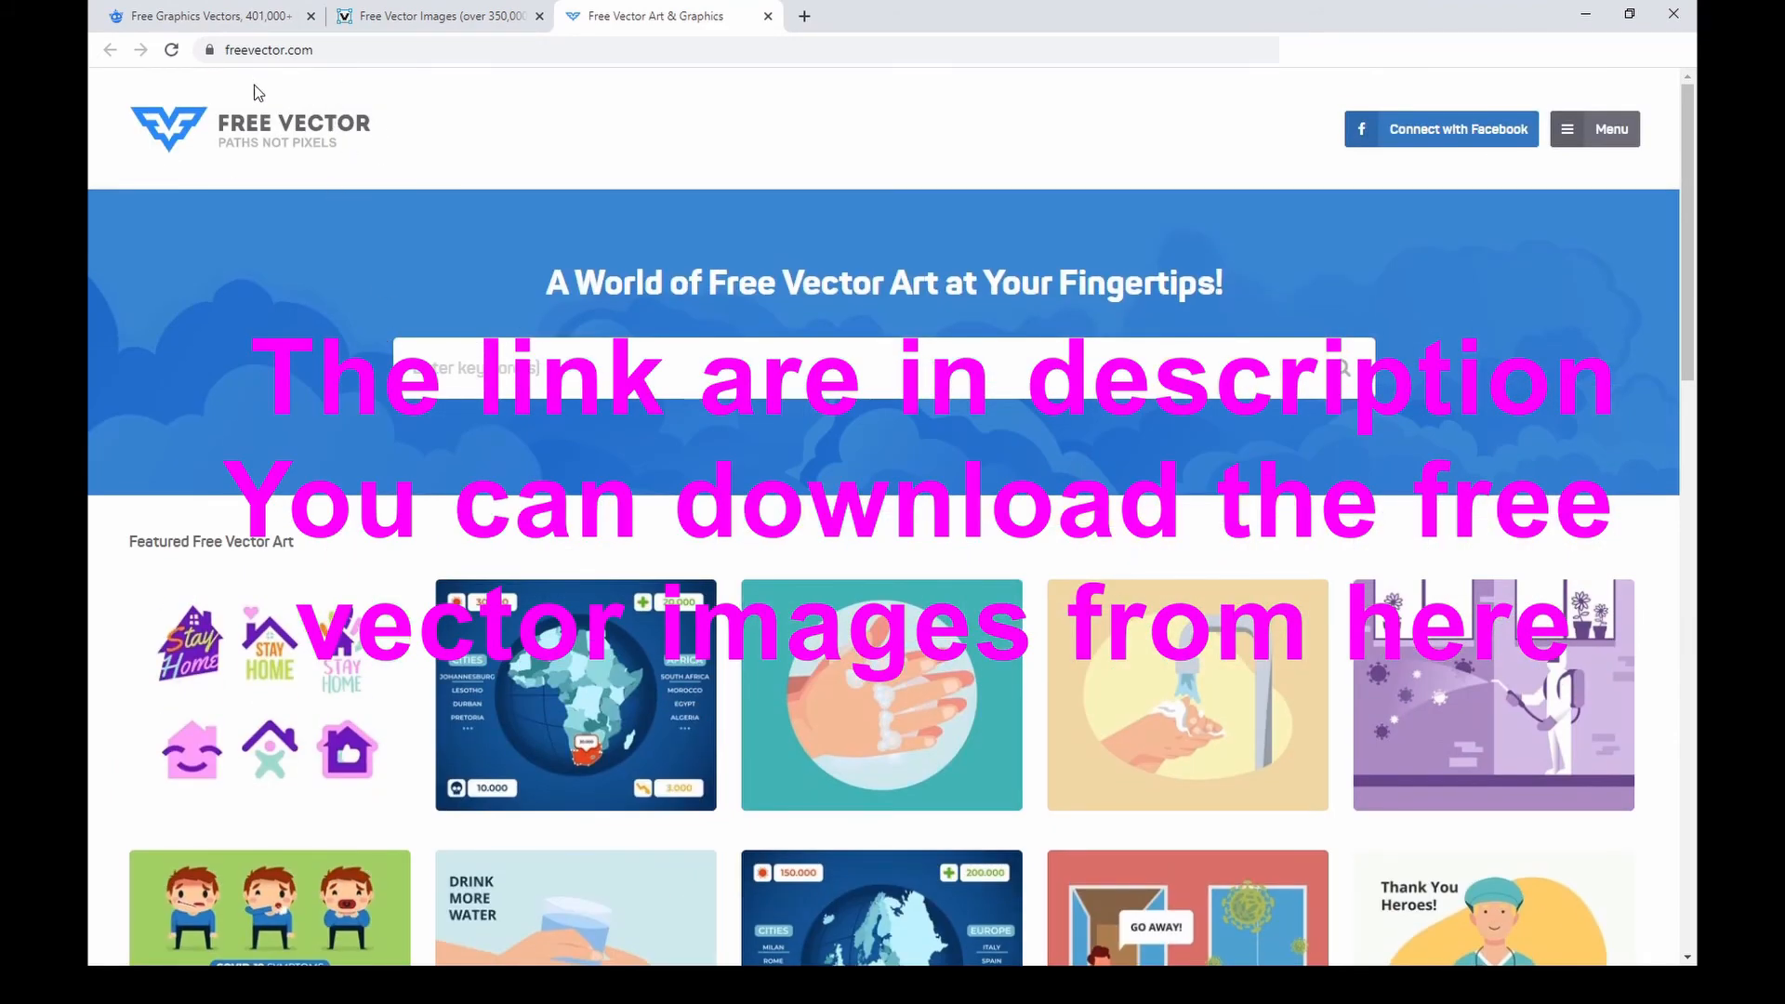
Step: Find the free Marketing flat line solid icons vector on VectorStock and download it as a ZIP archive
{"action": "left_click", "coordinate": [432, 16]}
{"action": "scroll", "coordinate": [835, 805], "scroll_direction": "down", "scroll_amount": 10}
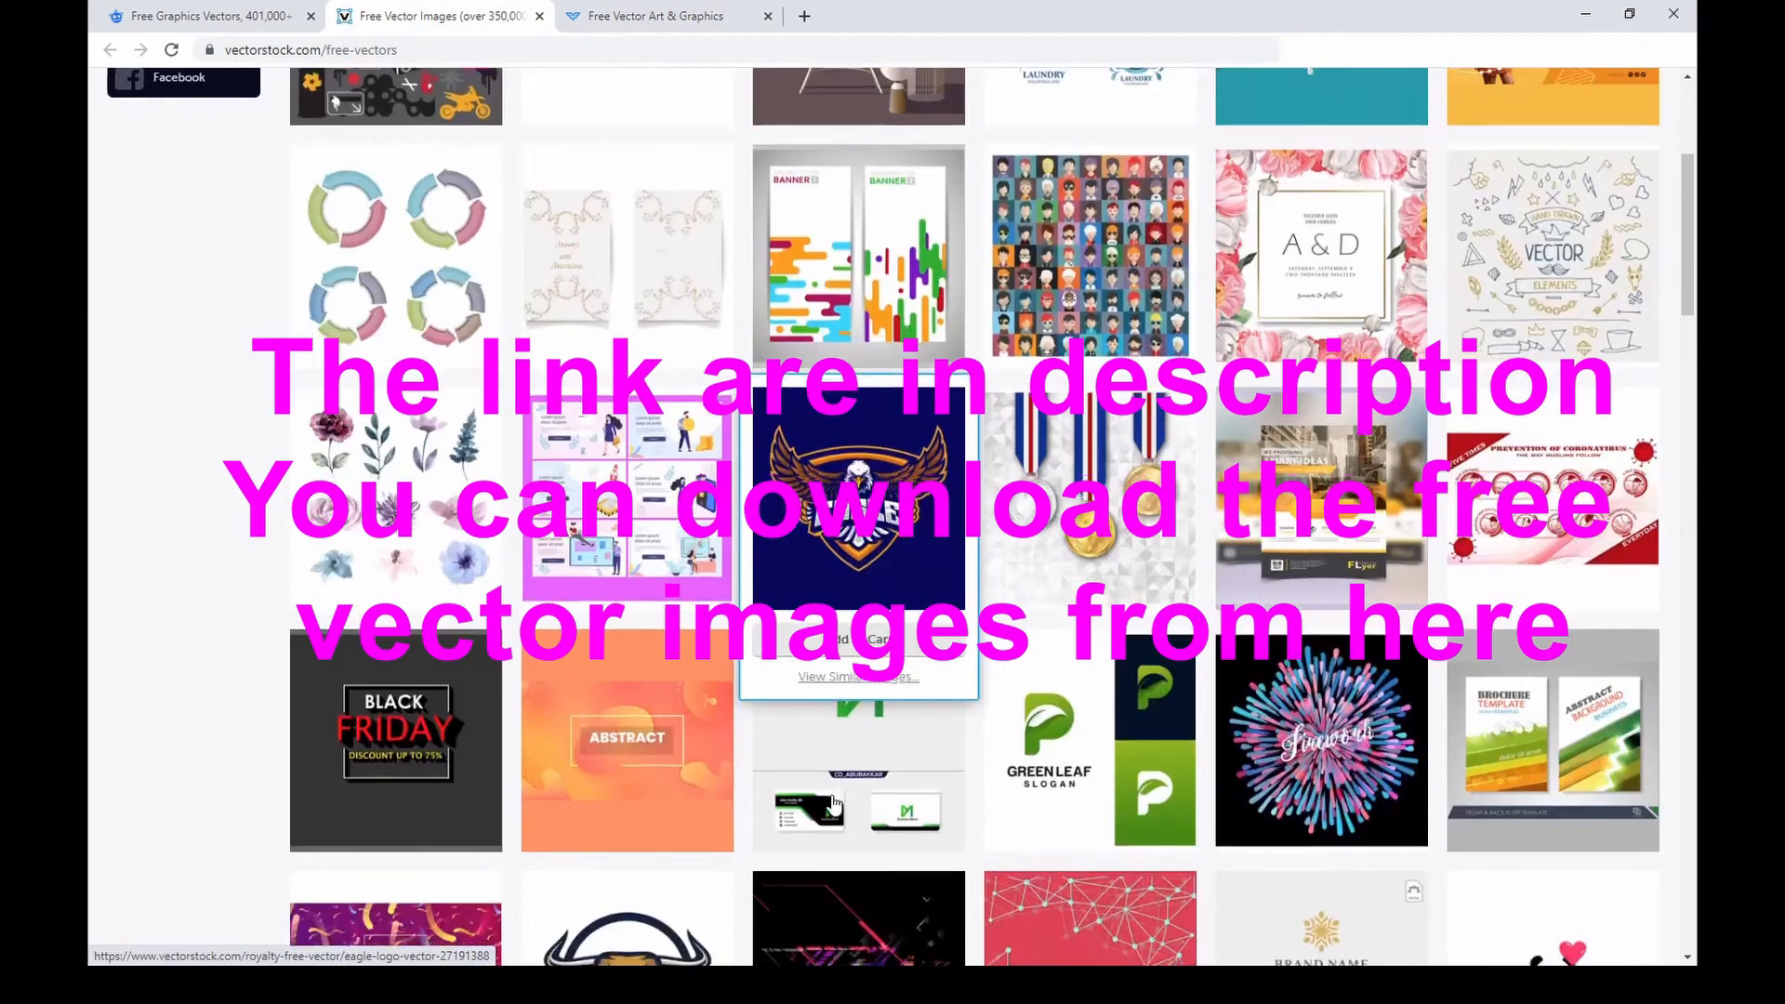
{"action": "scroll", "coordinate": [835, 806], "scroll_direction": "down", "scroll_amount": 7}
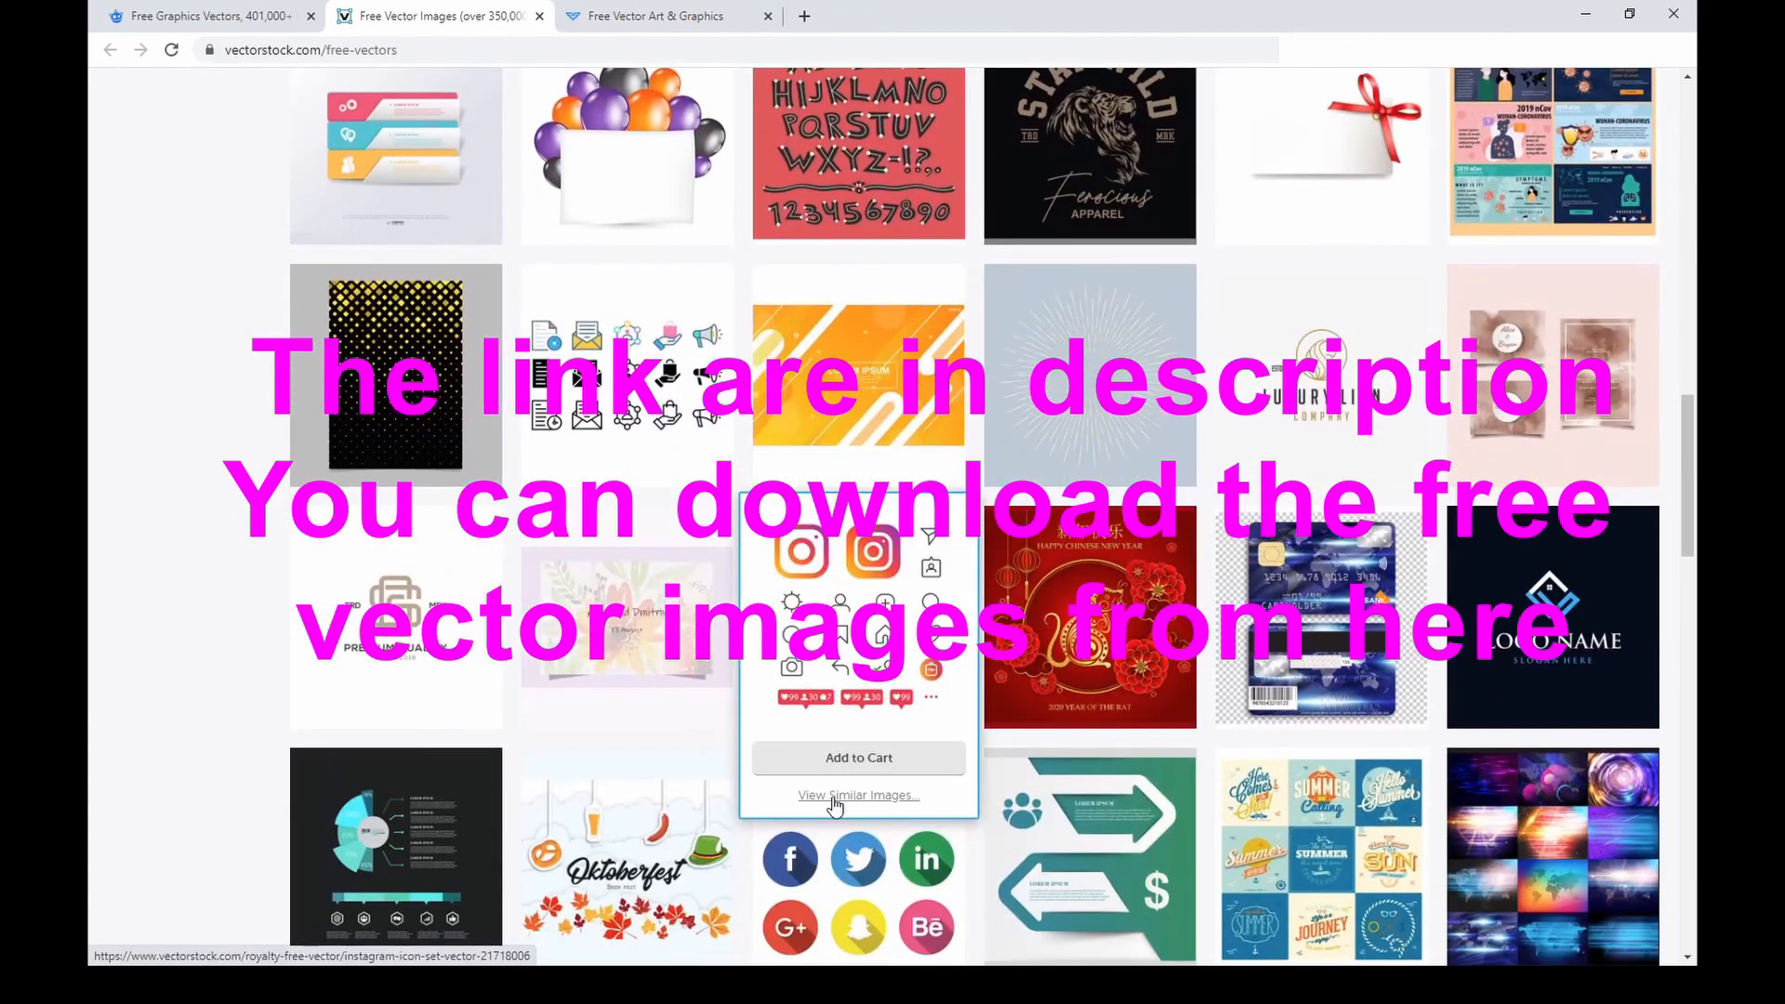
{"action": "left_click", "coordinate": [718, 353]}
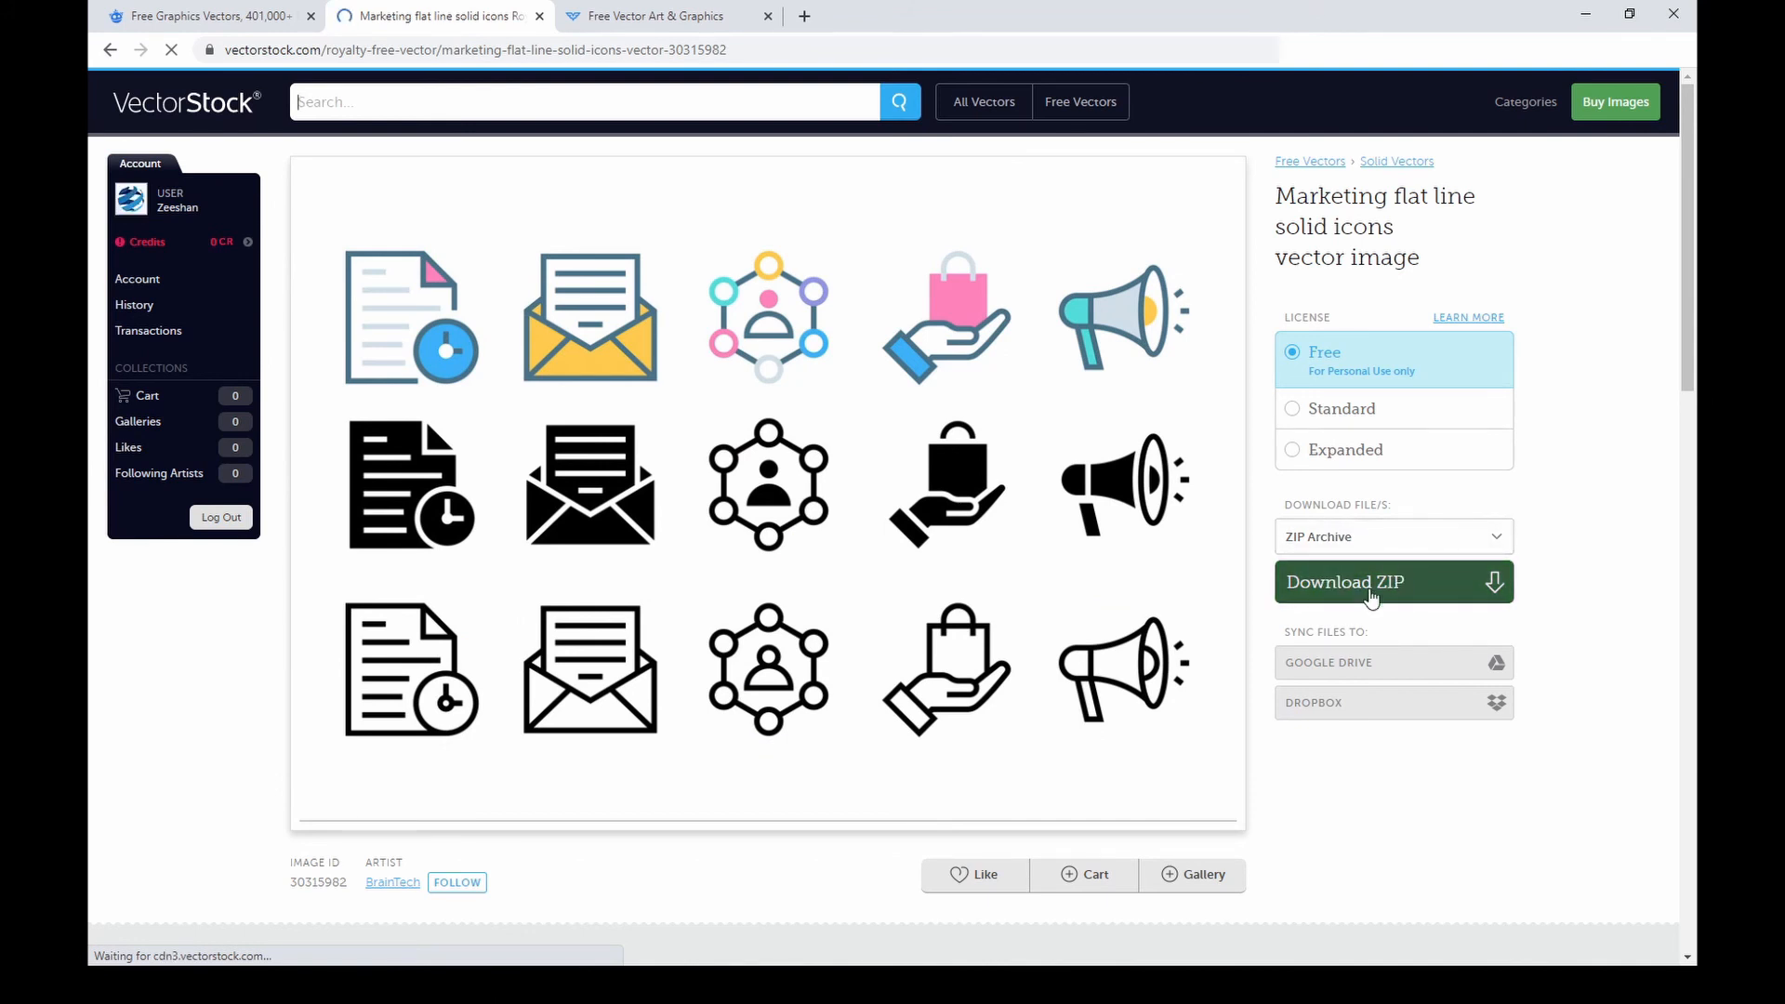
{"action": "left_click", "coordinate": [1372, 582]}
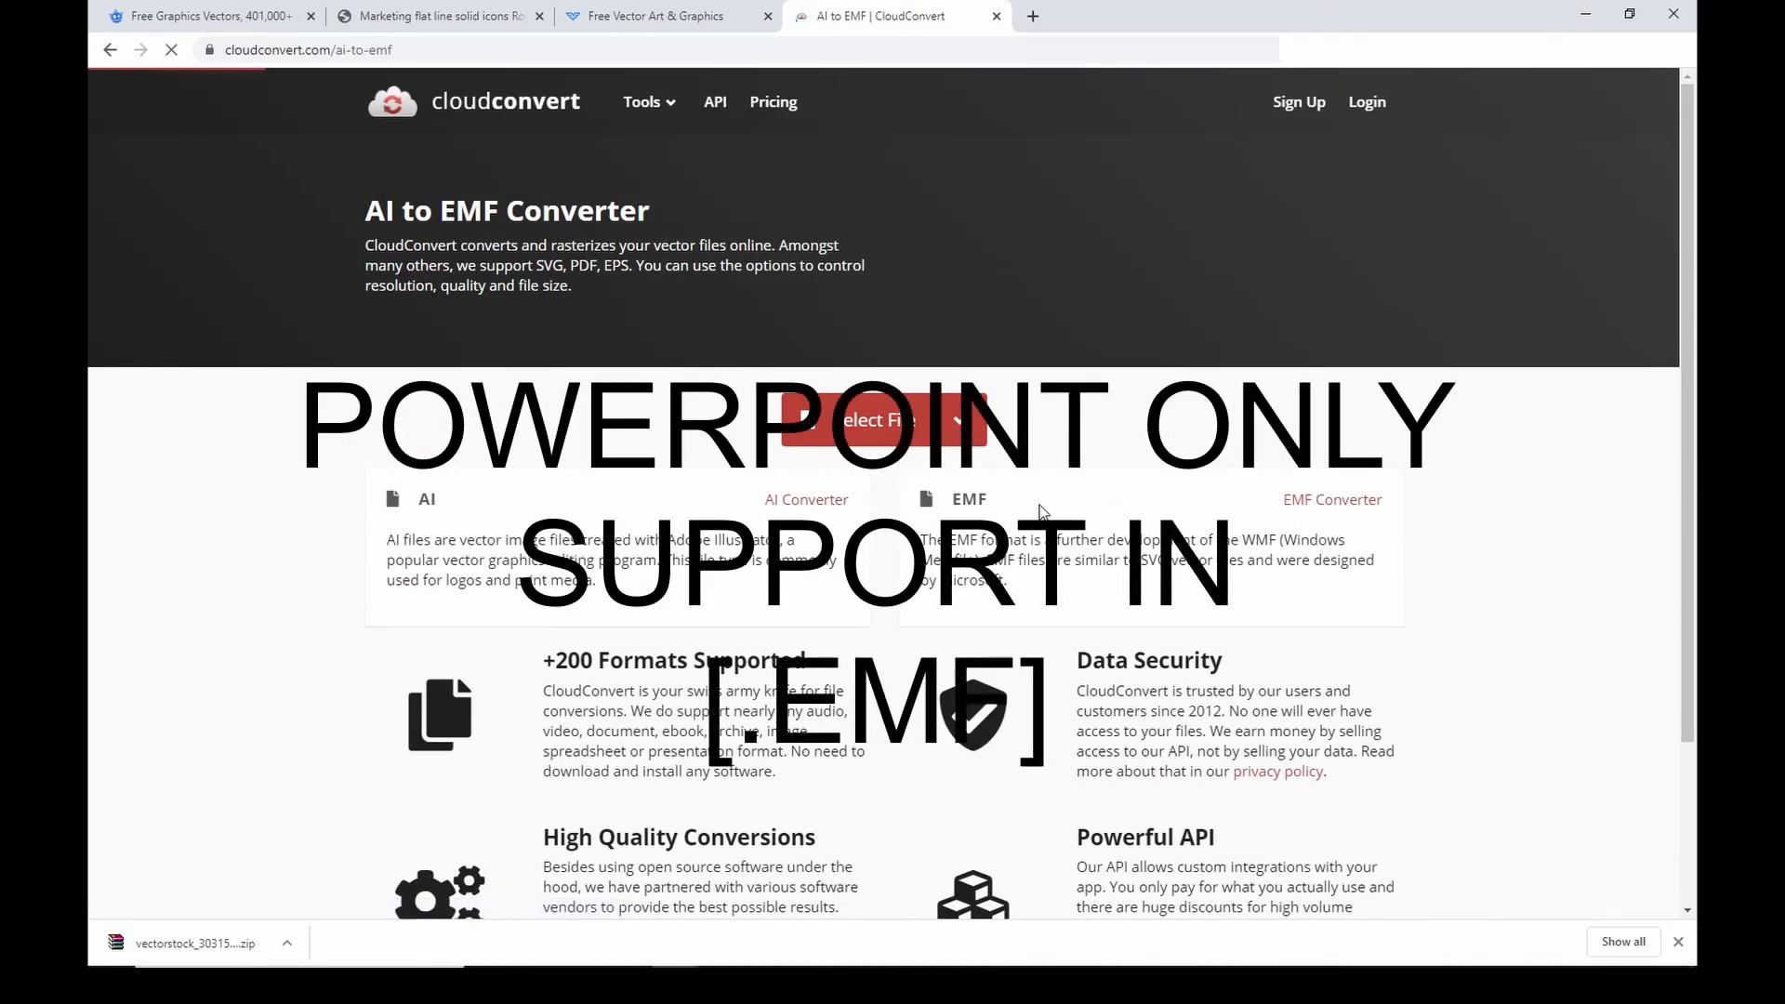
Step: Convert vectorstock_30315982.ai to EMF with CloudConvert and download the result
{"action": "left_click", "coordinate": [369, 142]}
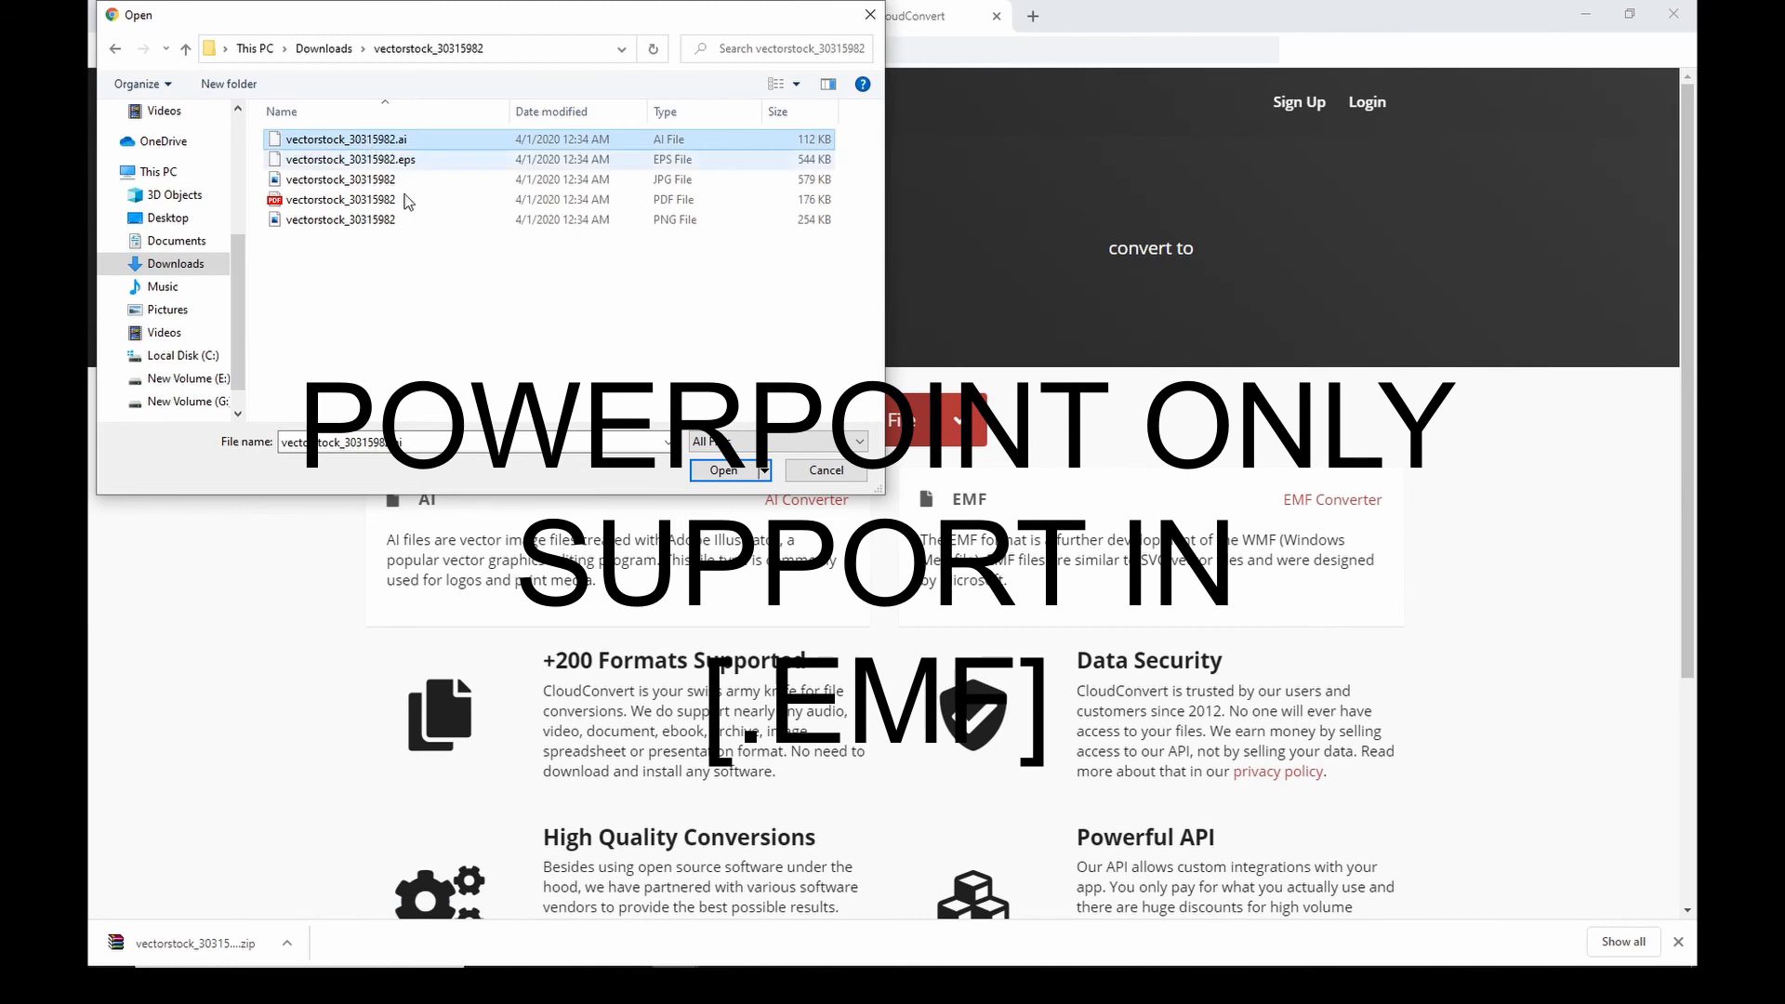
{"action": "left_click", "coordinate": [723, 471]}
{"action": "left_click", "coordinate": [1339, 492]}
{"action": "left_click", "coordinate": [1311, 421]}
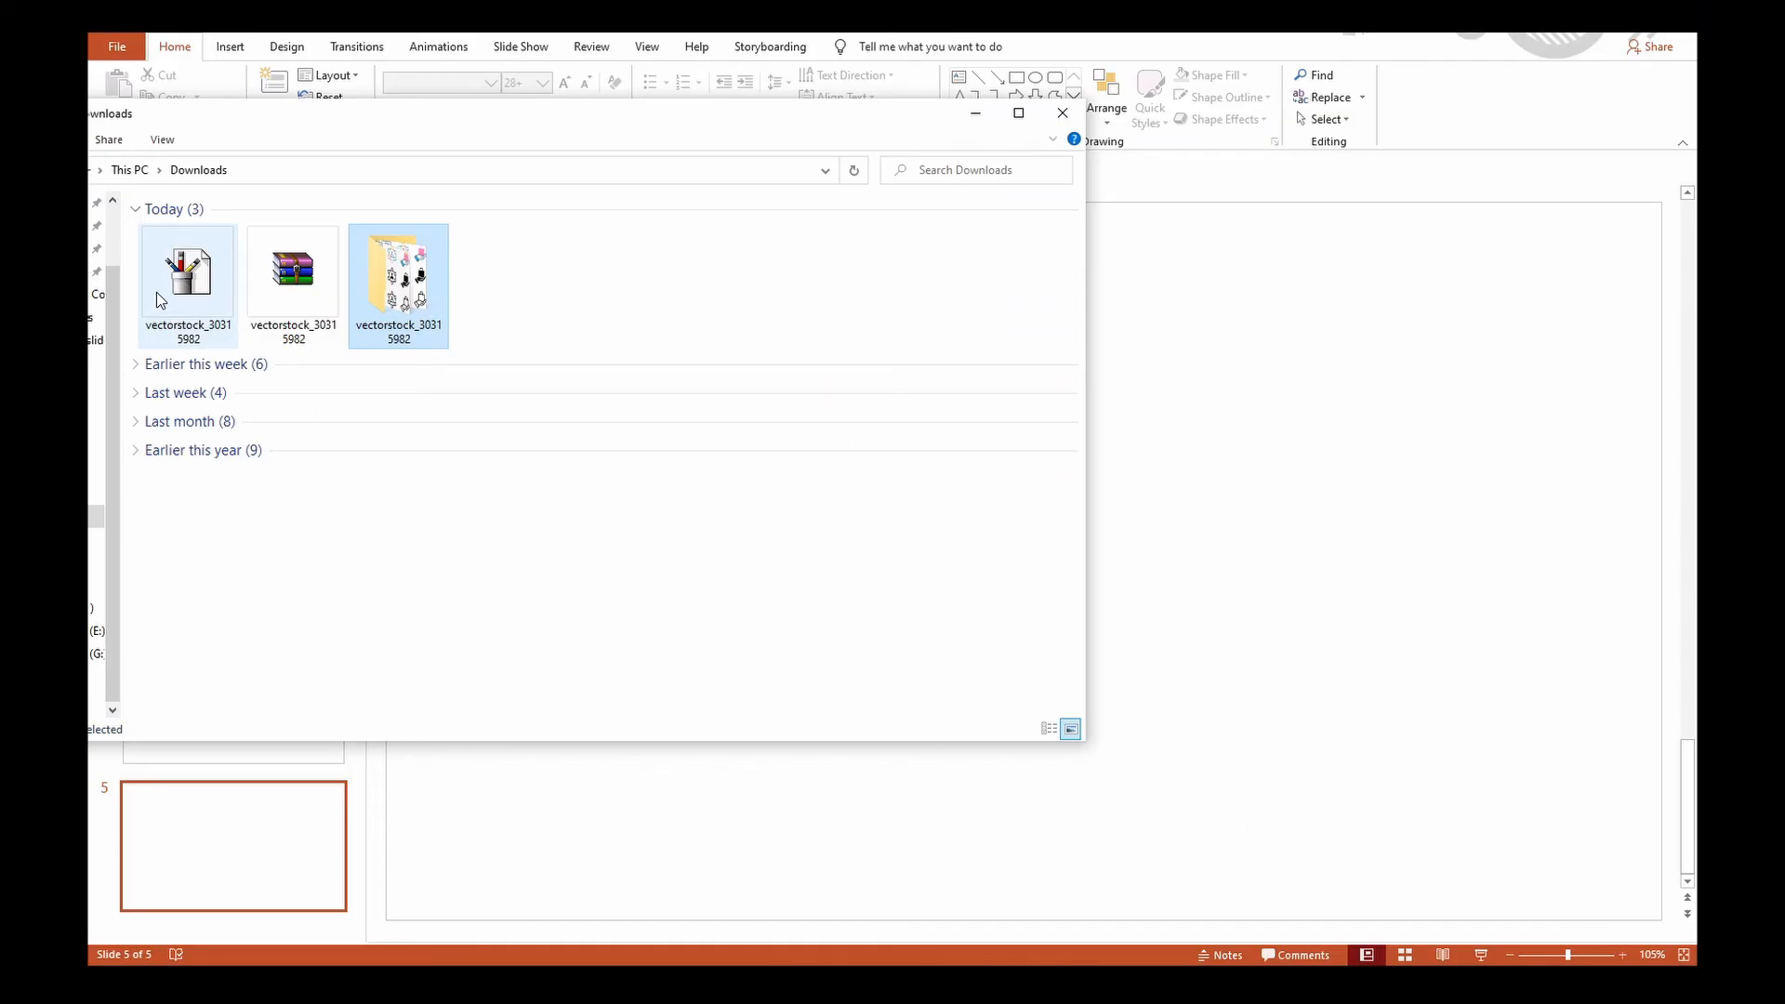
Step: Insert the vectorstock_30315982 EMF on slide 5 and enlarge it to about 3.74 by 6.52 inches
{"action": "left_click_drag", "start_coordinate": [160, 298], "coordinate": [1167, 438]}
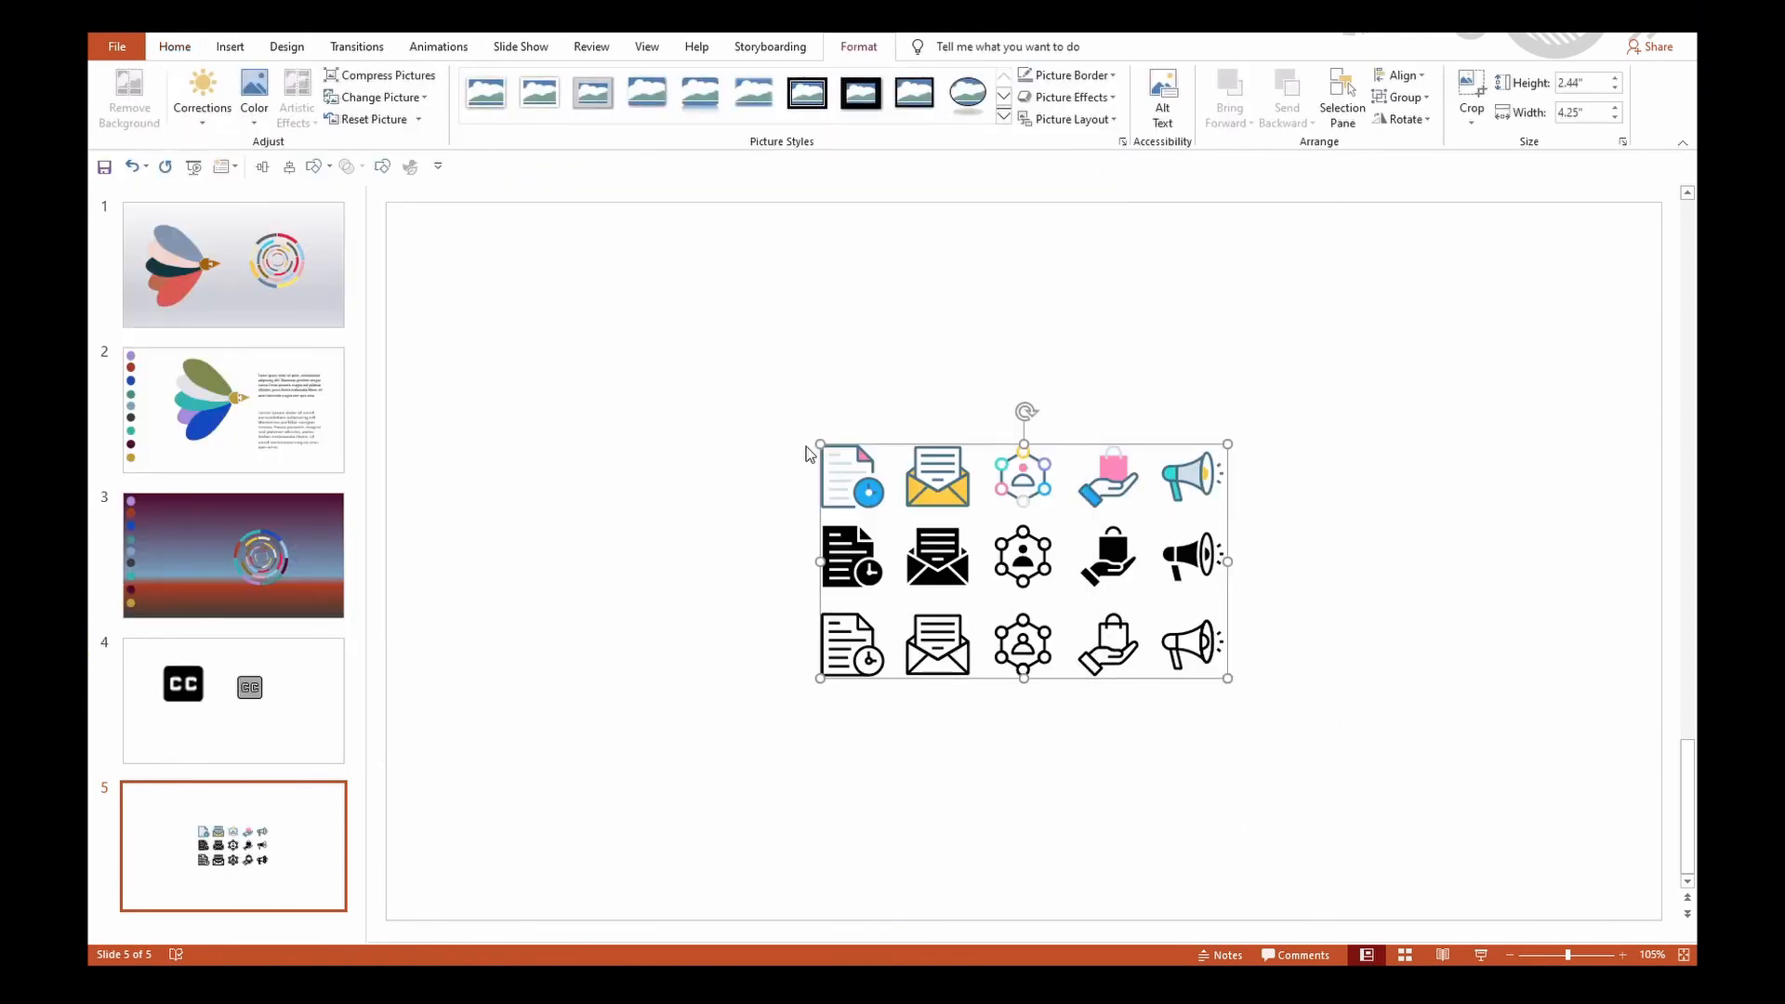
{"action": "left_click_drag", "start_coordinate": [815, 444], "coordinate": [754, 321]}
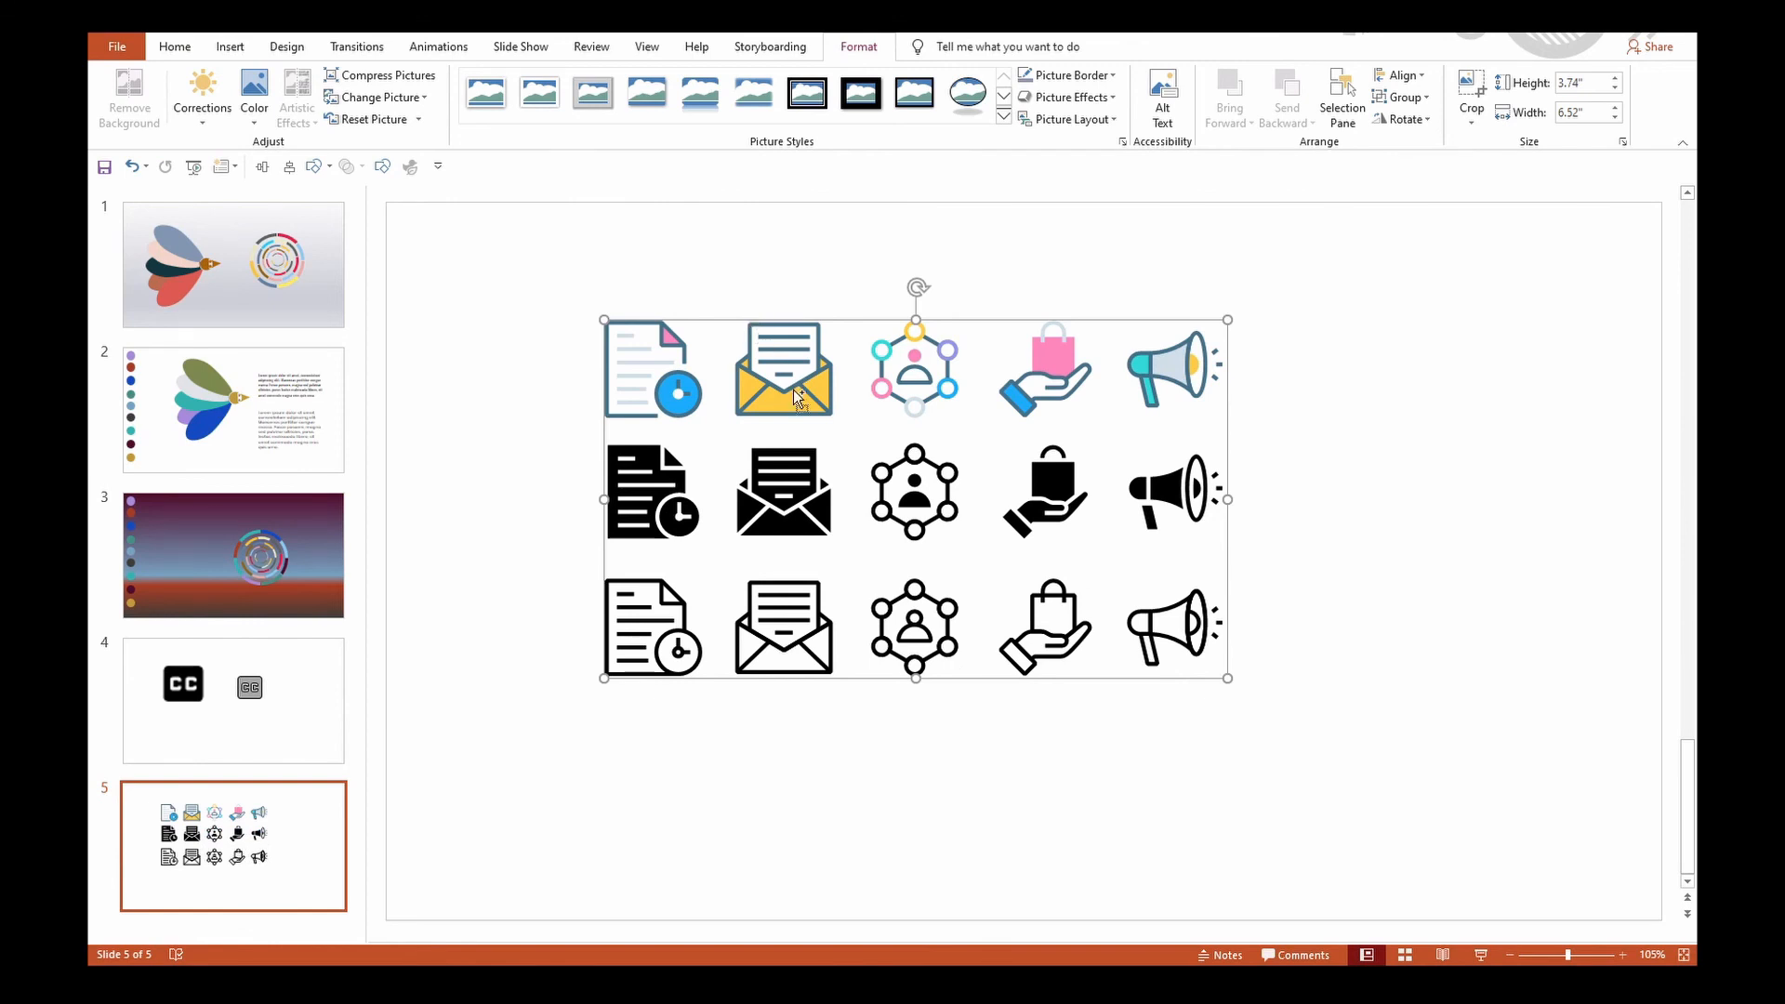
Step: Convert the imported icon set on slide 5 to a Microsoft Office drawing object and ungroup it
{"action": "right_click", "coordinate": [817, 413]}
{"action": "mouse_move", "coordinate": [912, 575]}
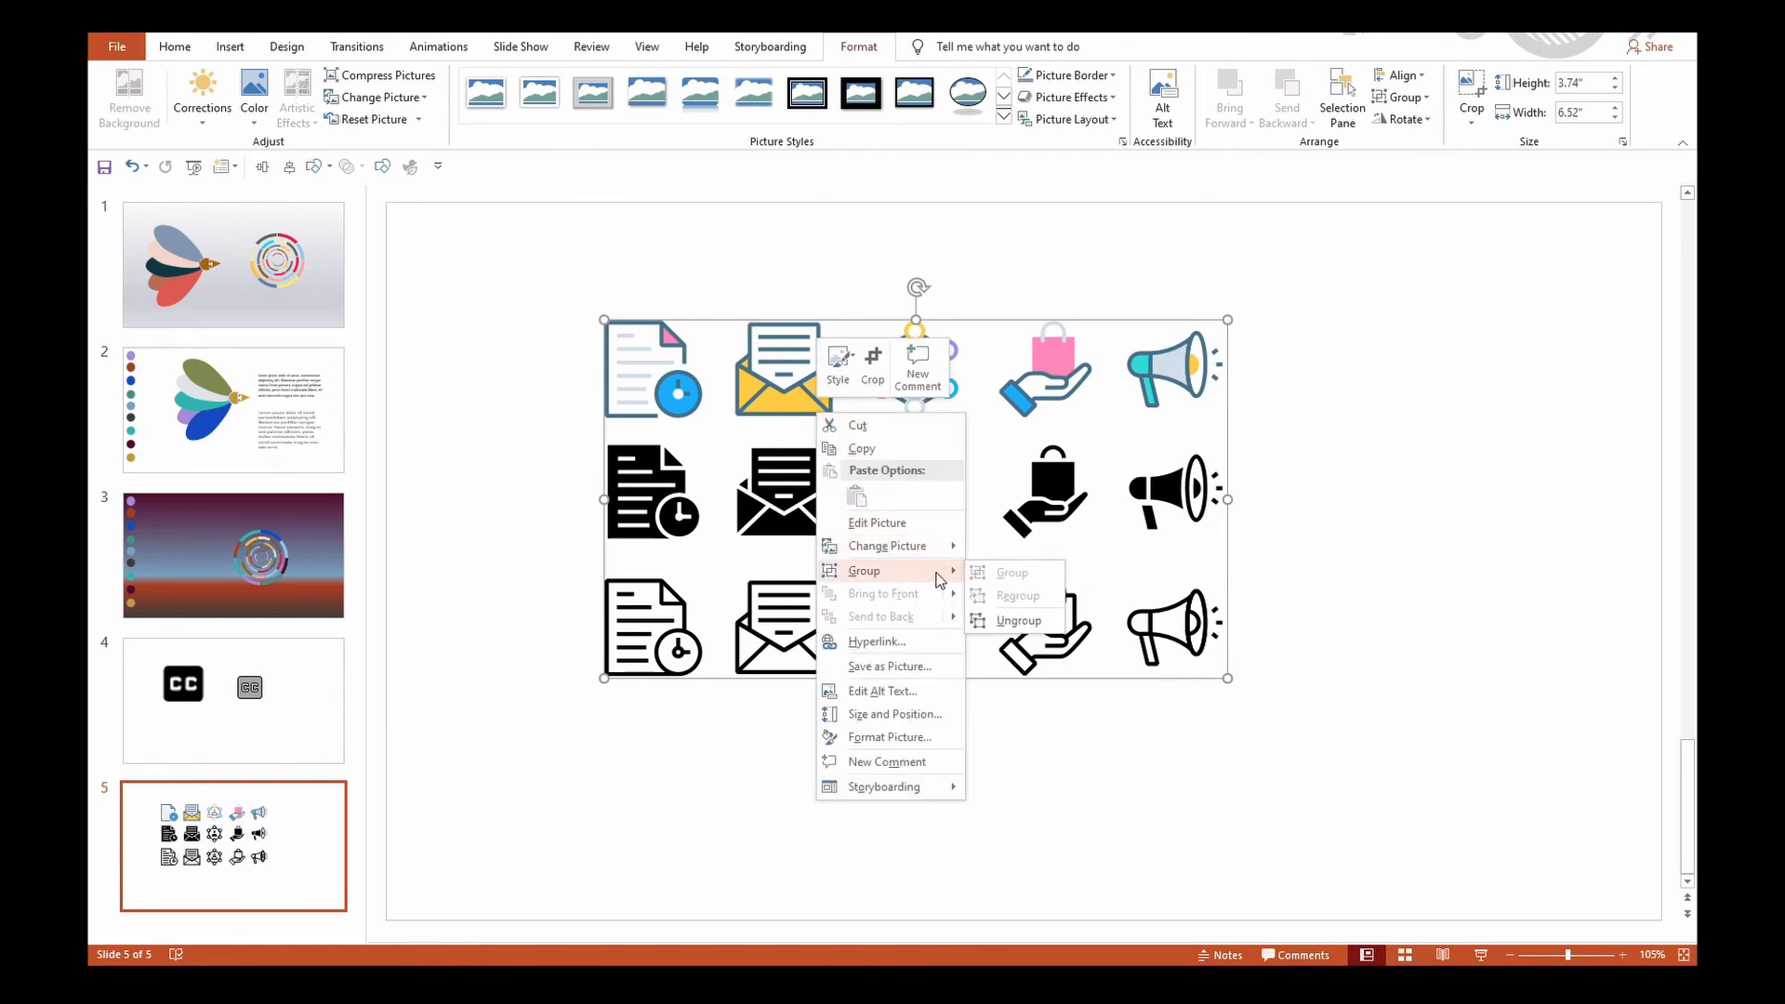
{"action": "left_click", "coordinate": [1028, 616]}
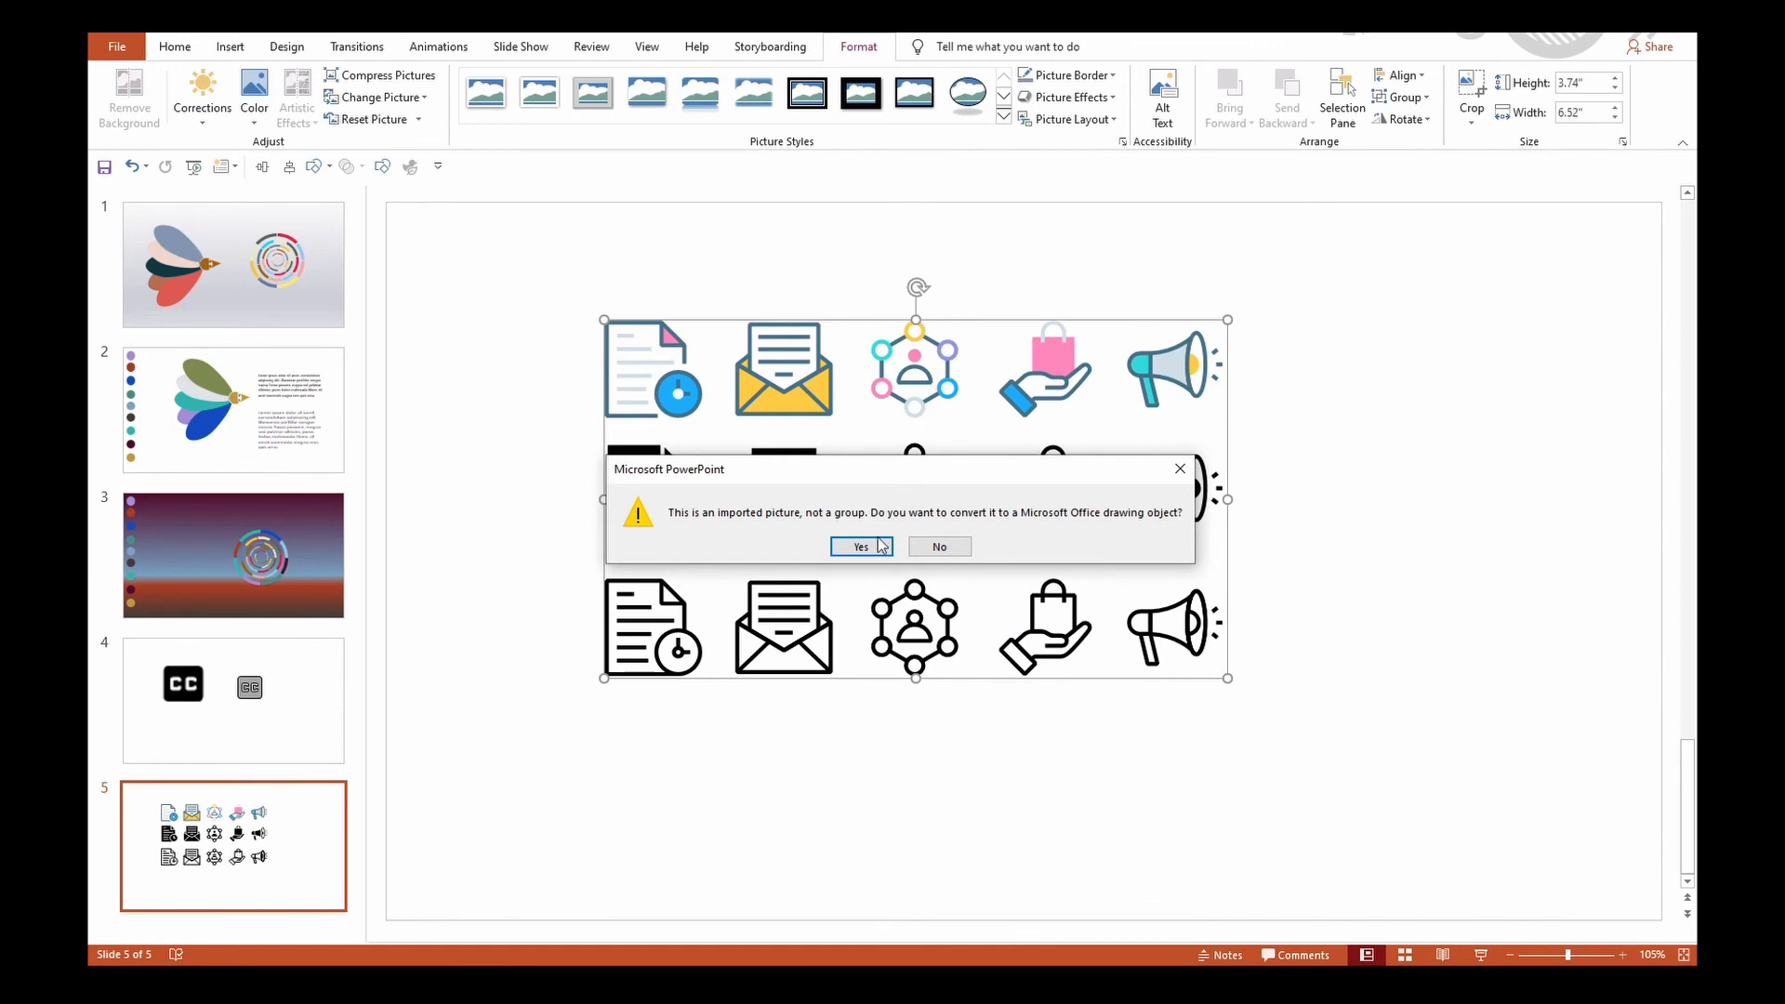
{"action": "left_click", "coordinate": [879, 545]}
{"action": "right_click", "coordinate": [876, 456]}
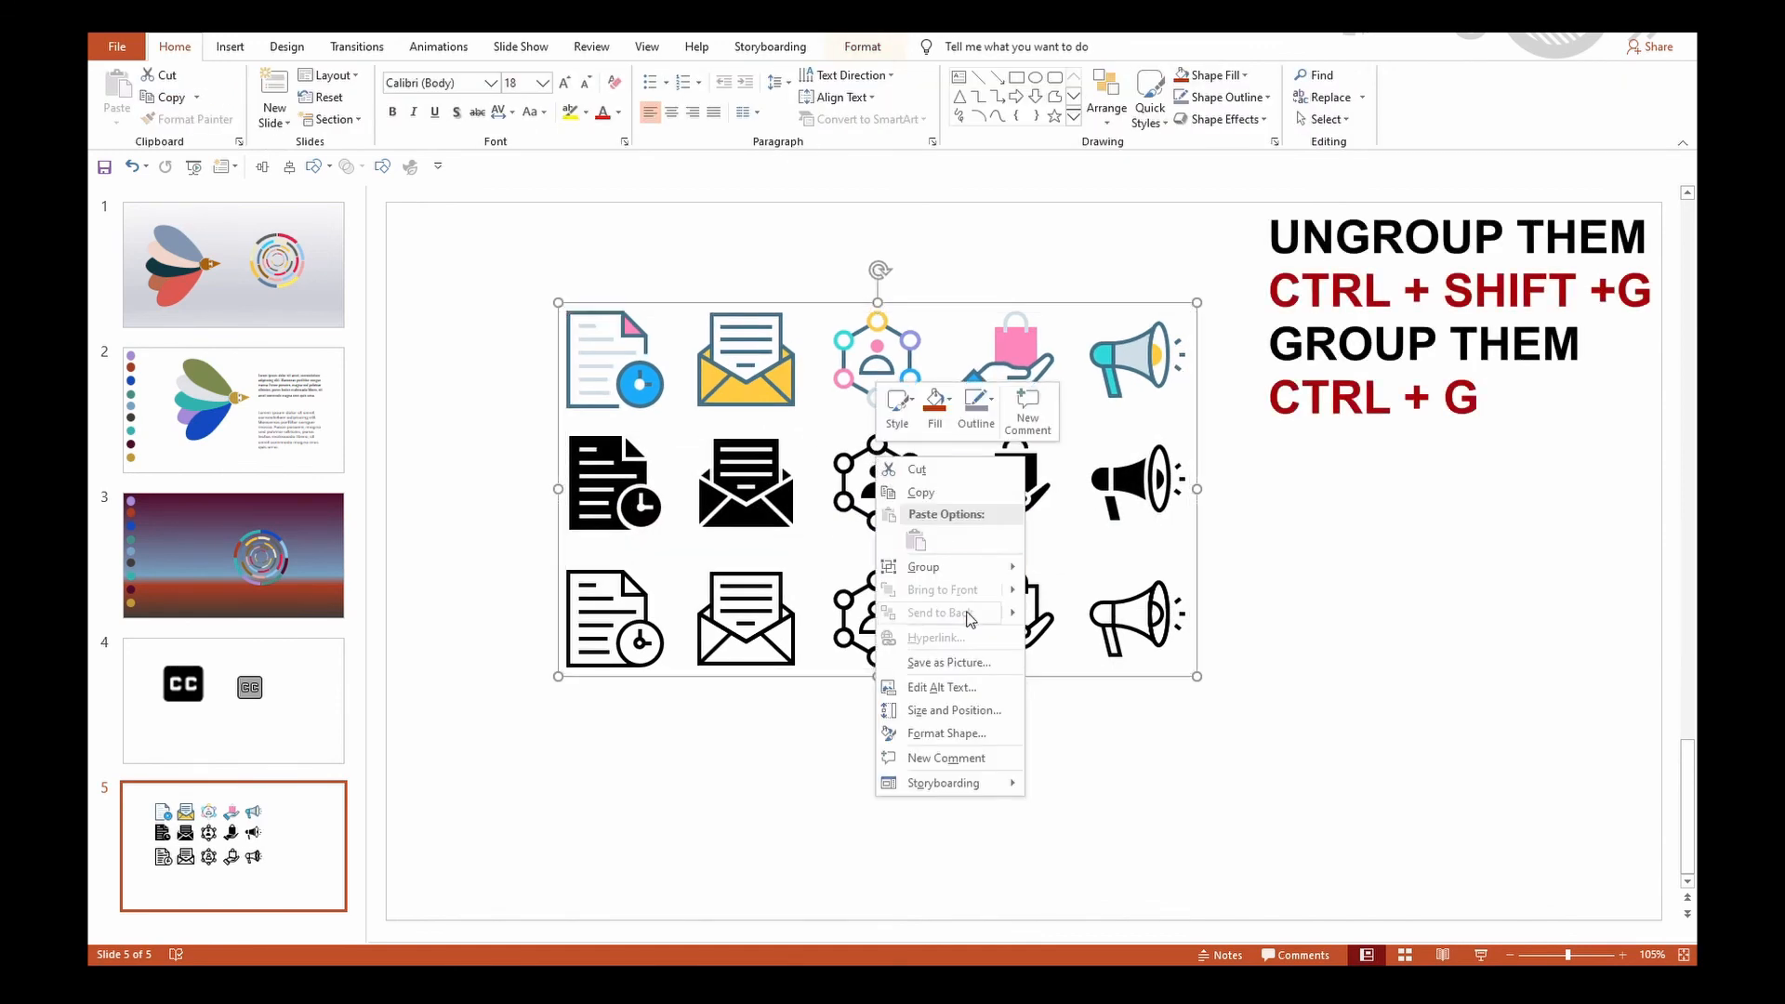